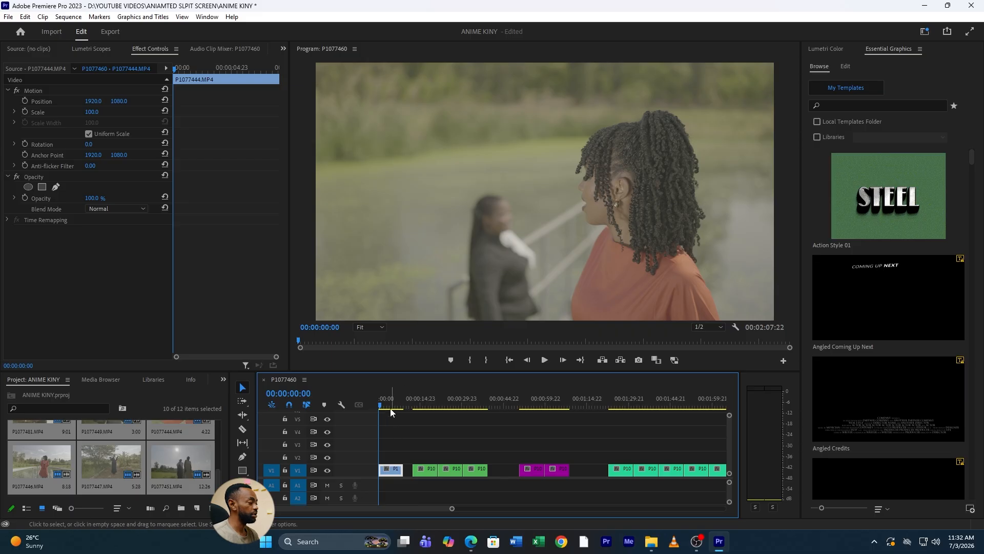
Shift the three green clips and the two purple clips slightly further along V1, and preview frames from the clip groups.
click(394, 405)
drag(420, 447, 463, 481)
click(451, 405)
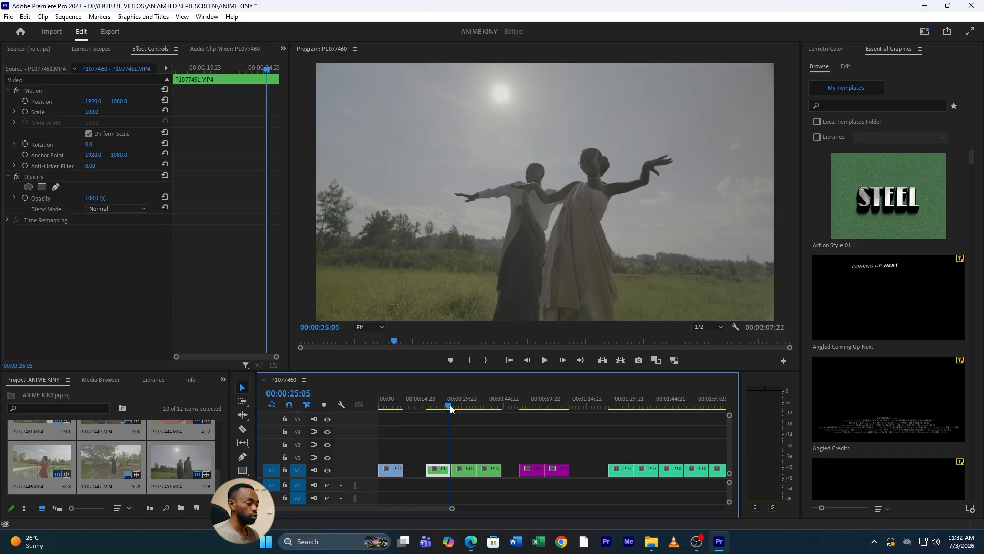
click(453, 406)
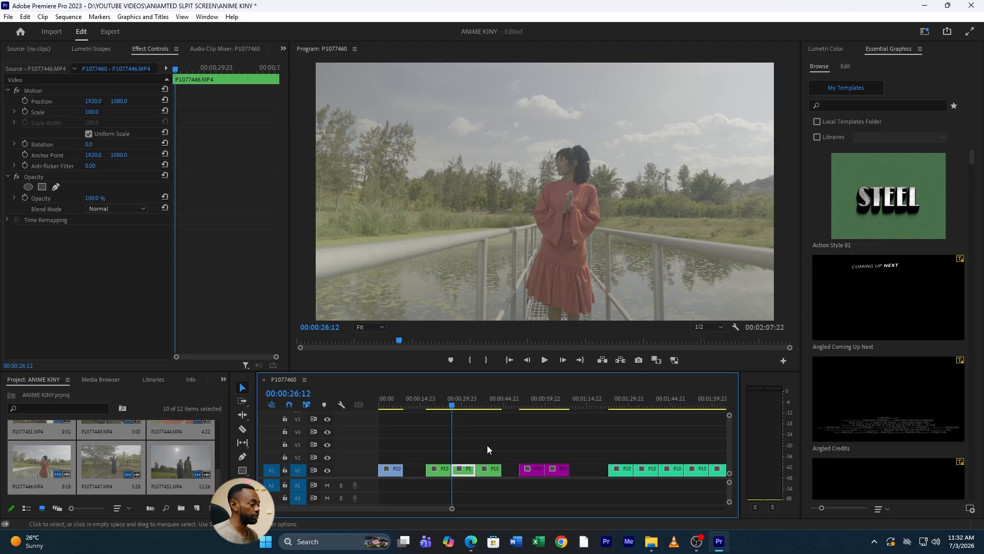
drag(552, 475, 570, 471)
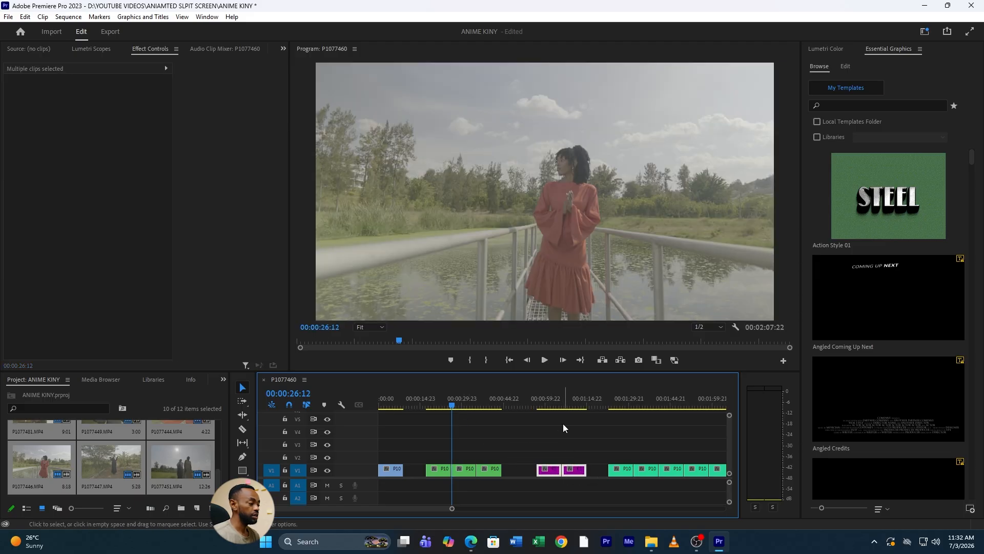
click(559, 406)
click(650, 394)
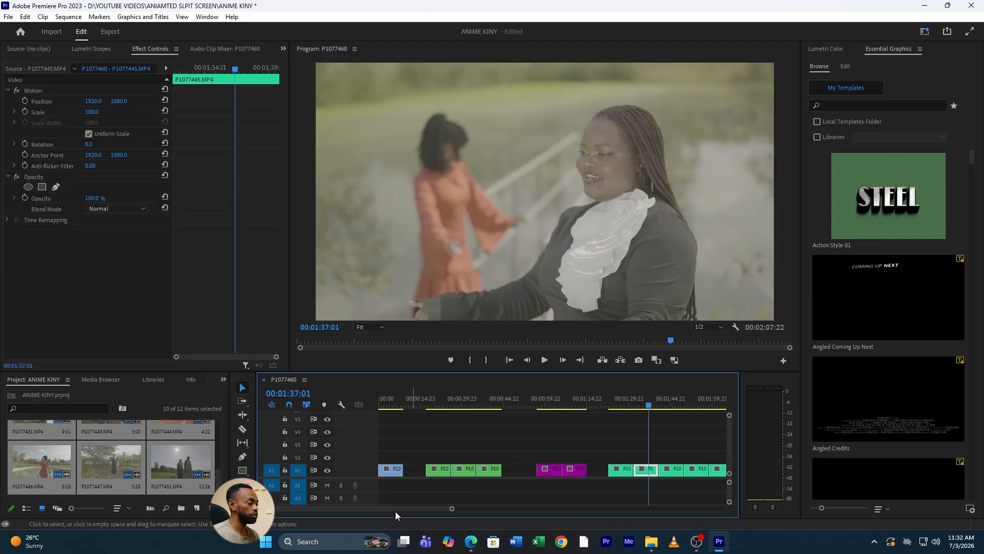
Set the label colour of the three green clips on V1 to Brown.
scroll(410, 509, down, 1)
scroll(410, 509, down, 3)
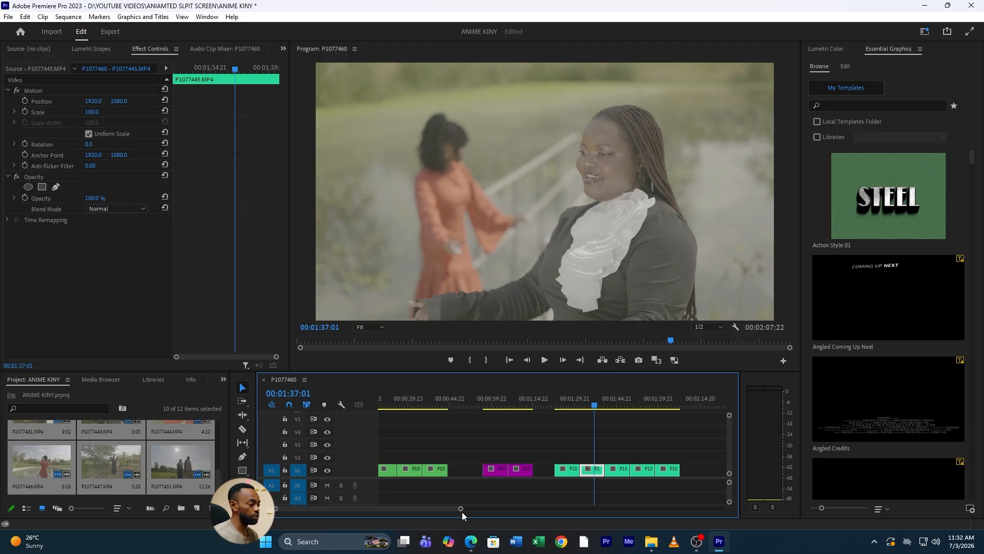
drag(461, 508, 507, 510)
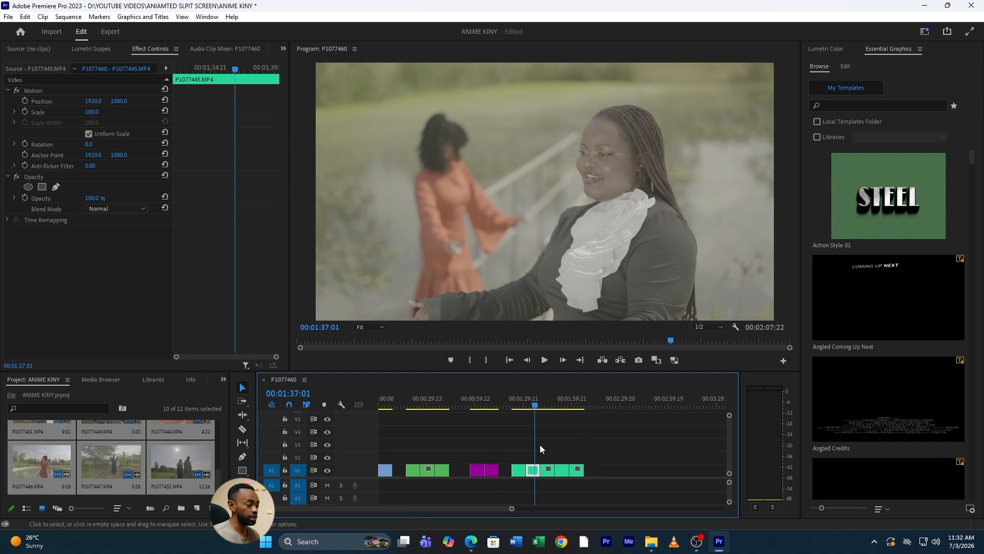
click(419, 450)
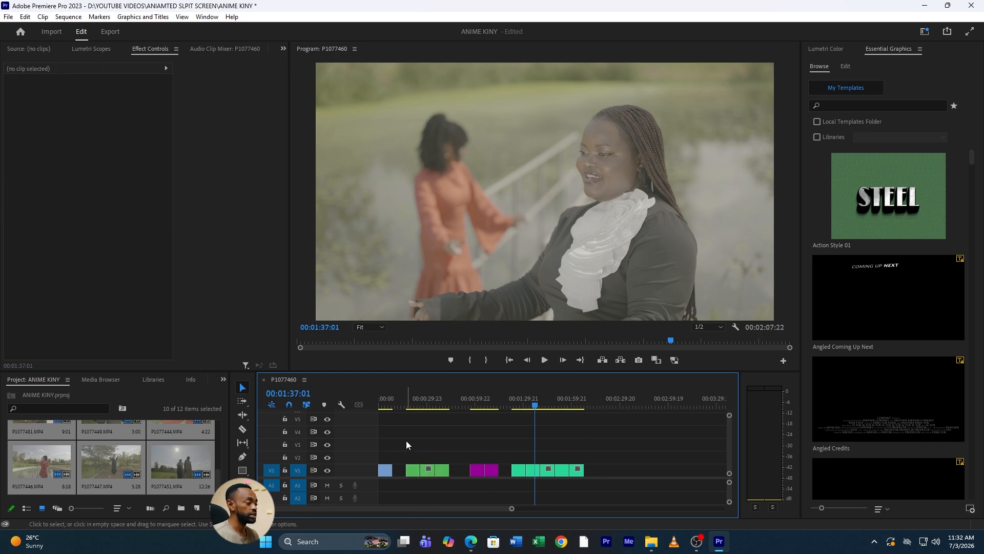
drag(406, 441, 461, 478)
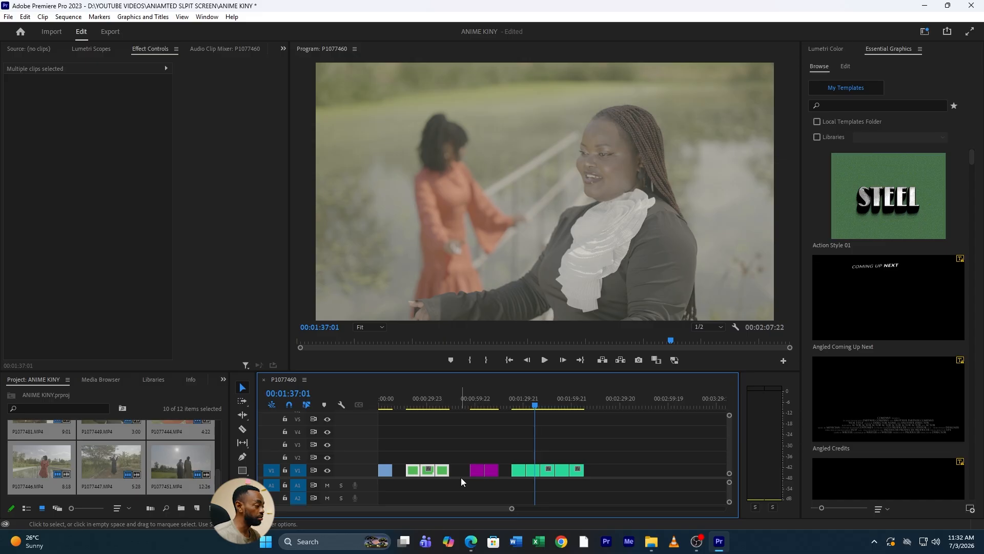
right_click(415, 477)
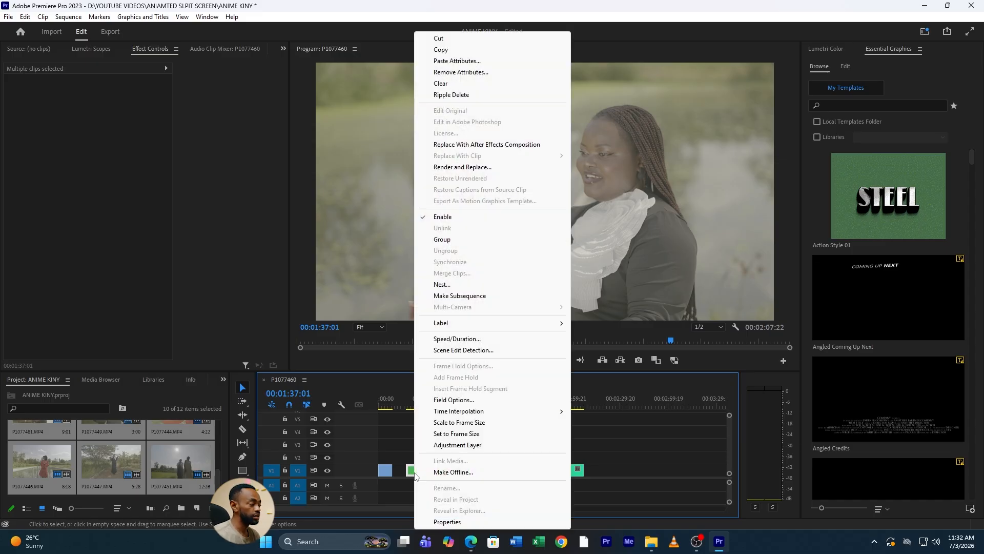
mouse_move(479, 323)
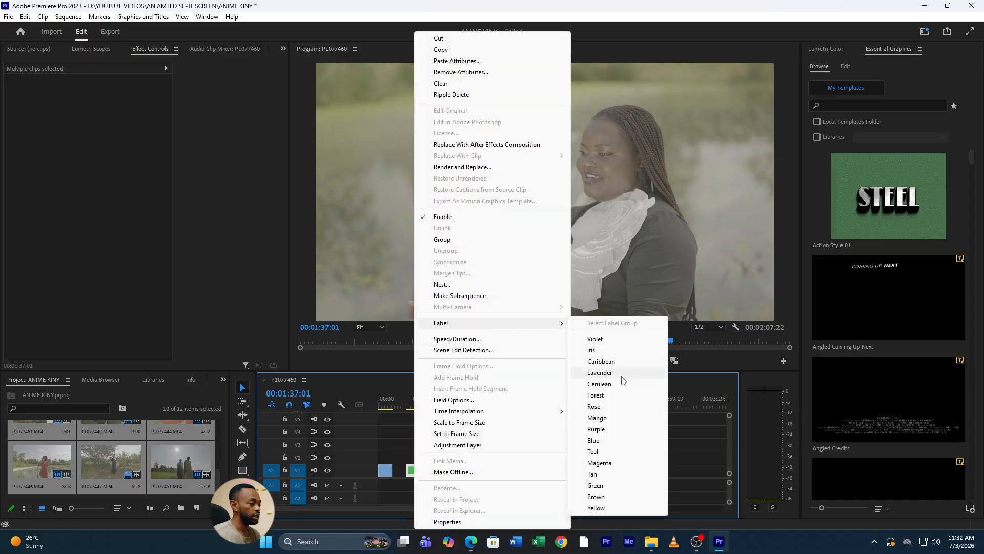
click(597, 497)
click(467, 487)
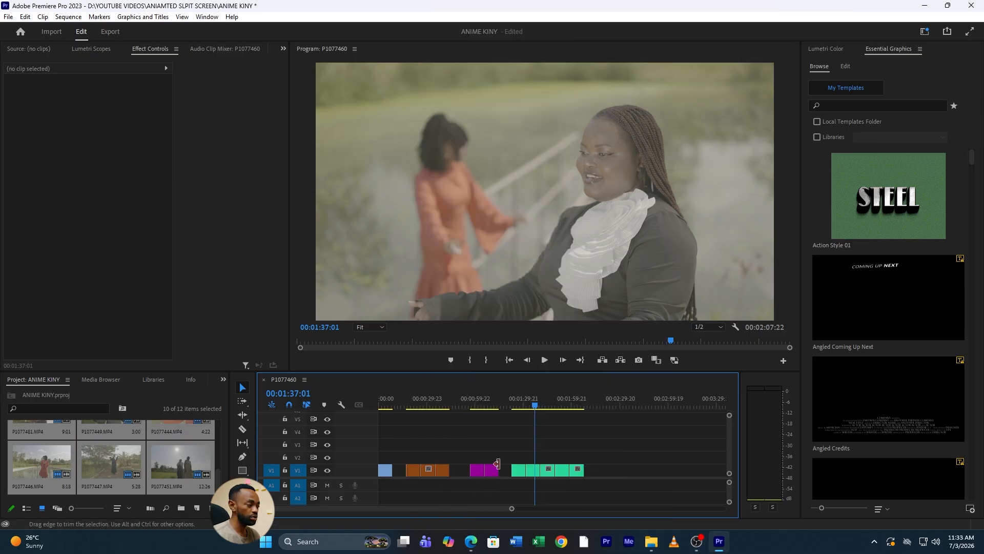
Set the label colour of the last group of clips on V1 to Blue.
drag(568, 483, 577, 481)
right_click(563, 474)
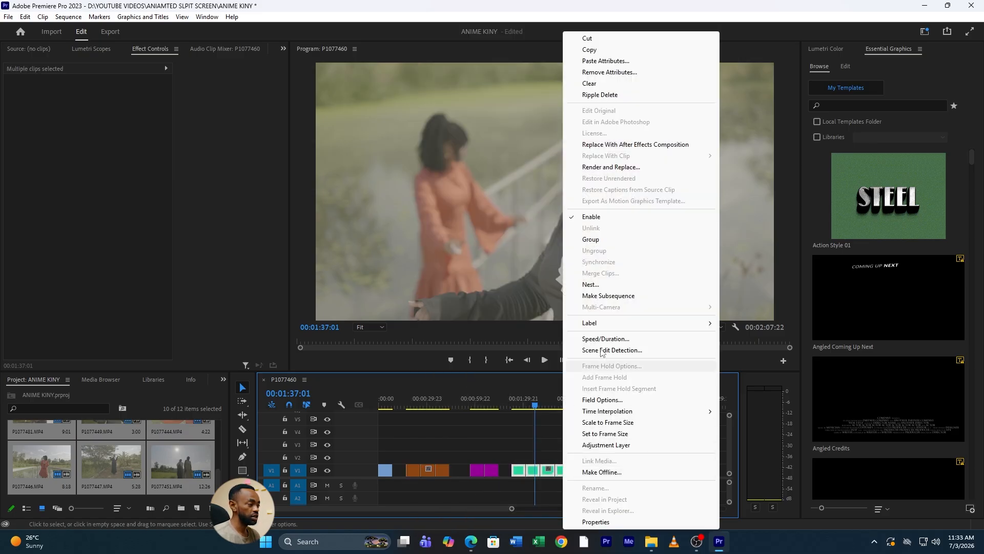
mouse_move(687, 323)
click(754, 440)
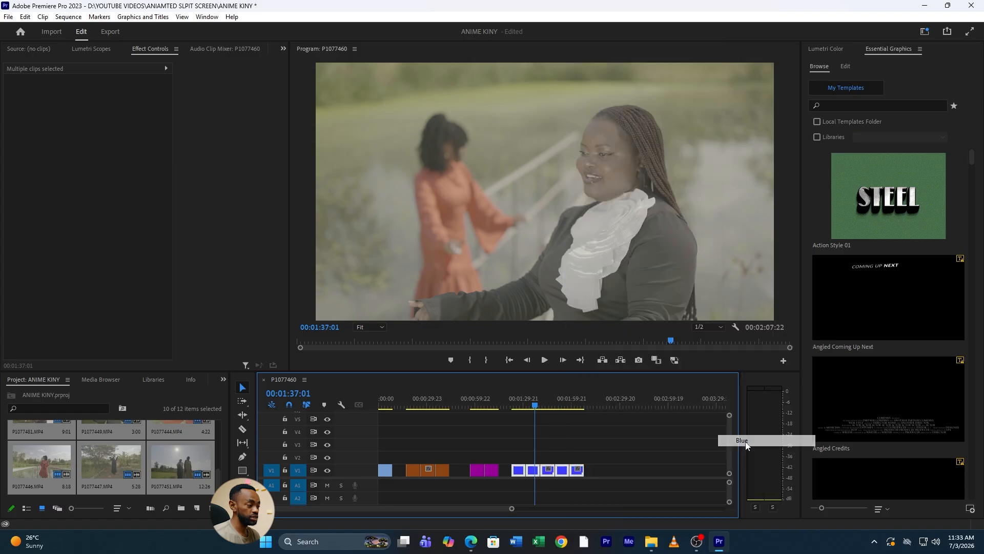
click(617, 446)
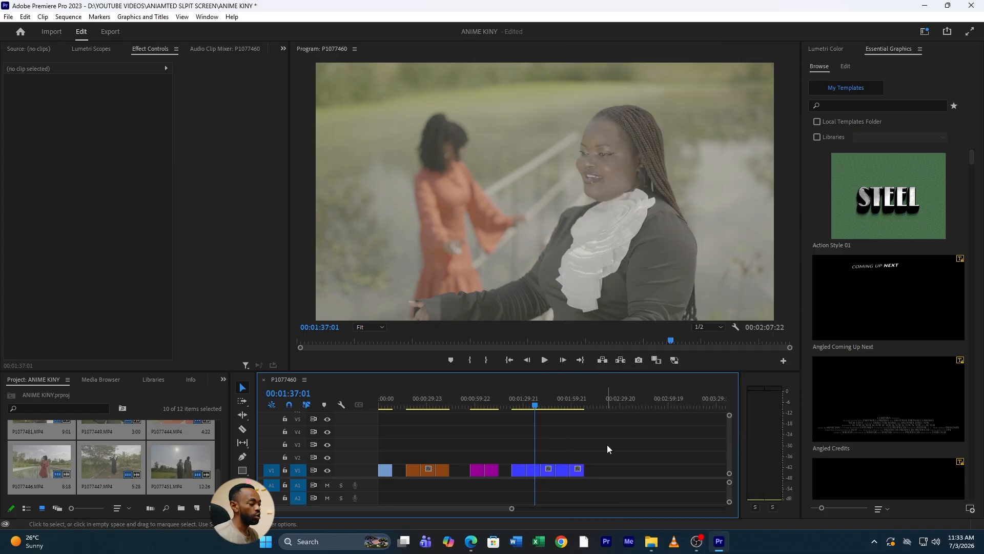
Scrub through P1077444.MP4 and the three brown clips to examine the footage in each.
click(413, 406)
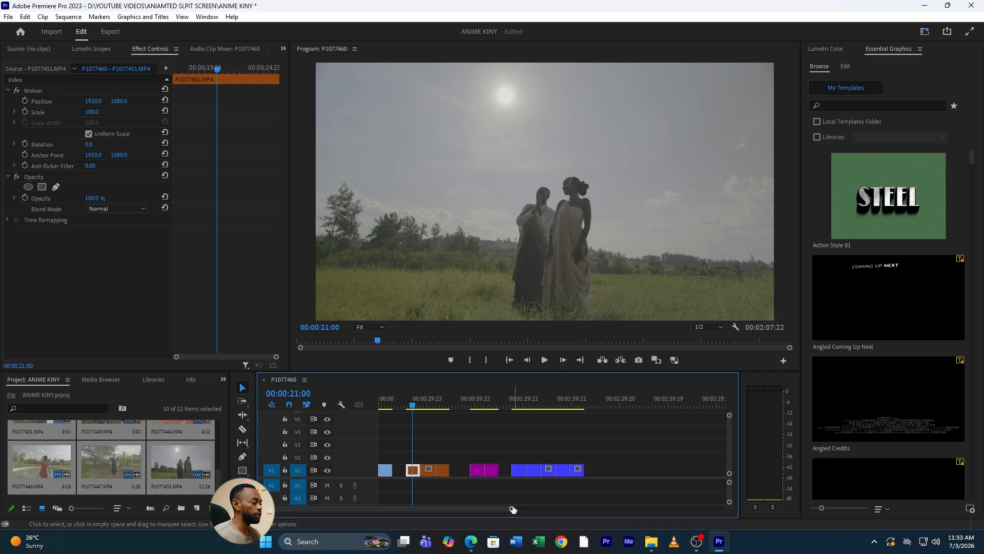
drag(513, 509, 455, 524)
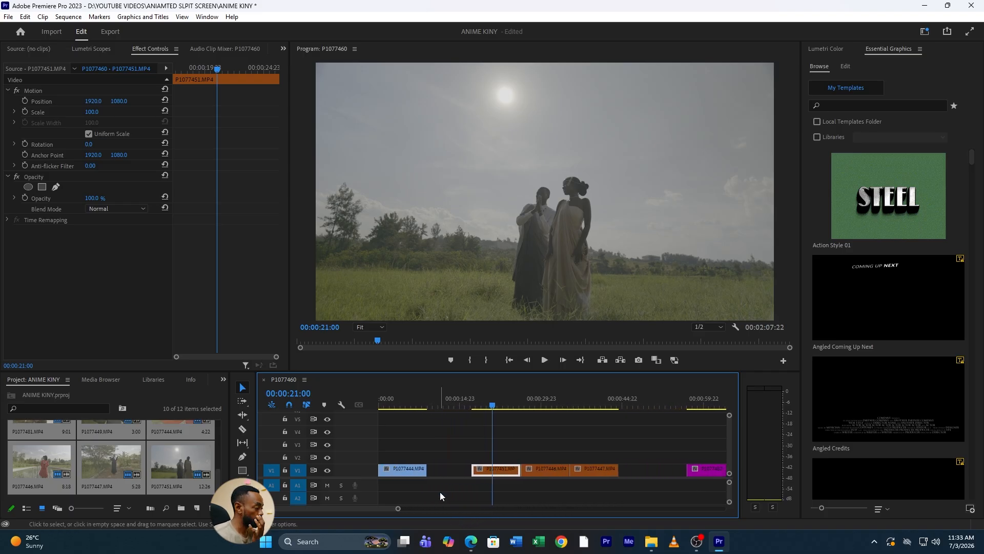
mouse_move(406, 405)
mouse_down()
mouse_move(391, 406)
mouse_move(409, 408)
mouse_up()
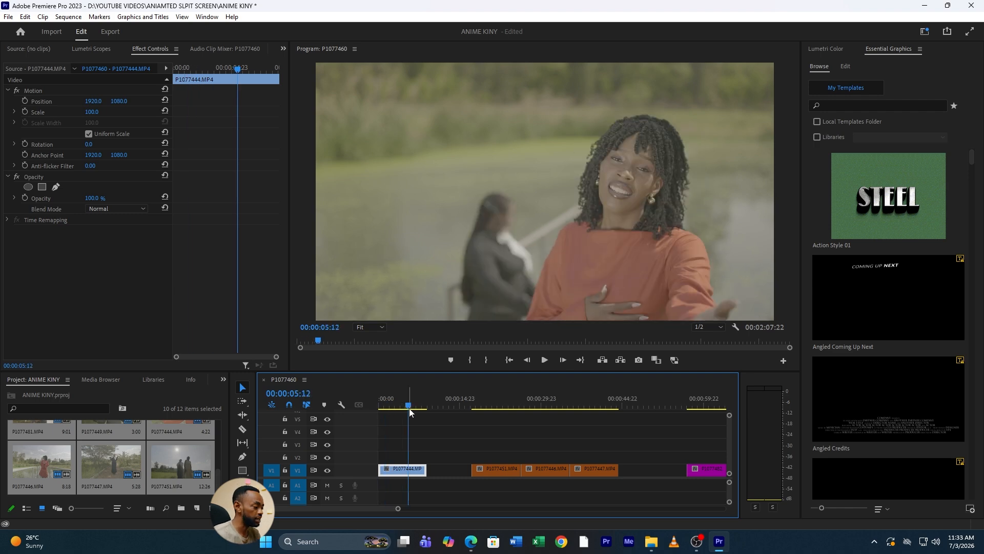
click(467, 455)
drag(502, 399, 535, 403)
click(581, 403)
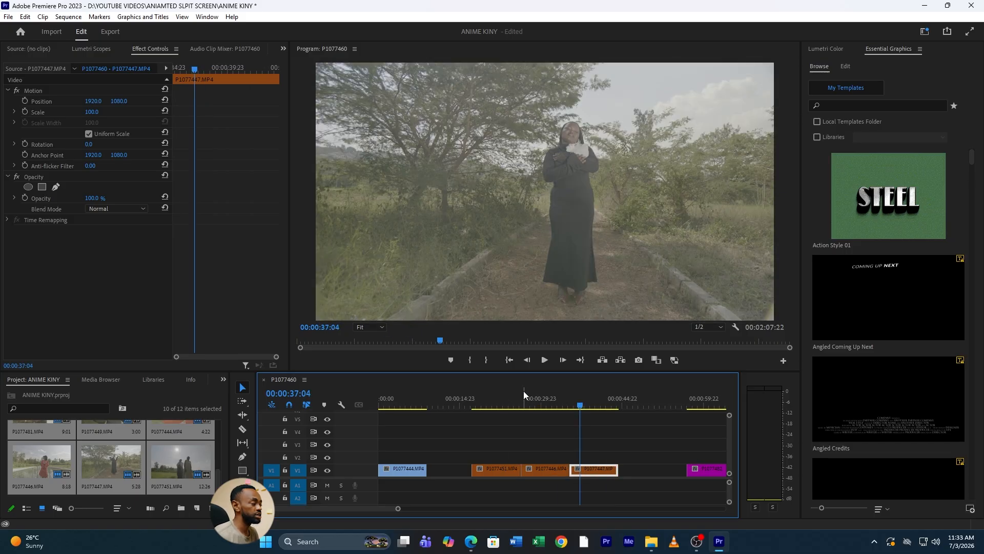
click(490, 400)
mouse_move(490, 400)
mouse_down()
mouse_move(511, 403)
mouse_move(494, 405)
mouse_up()
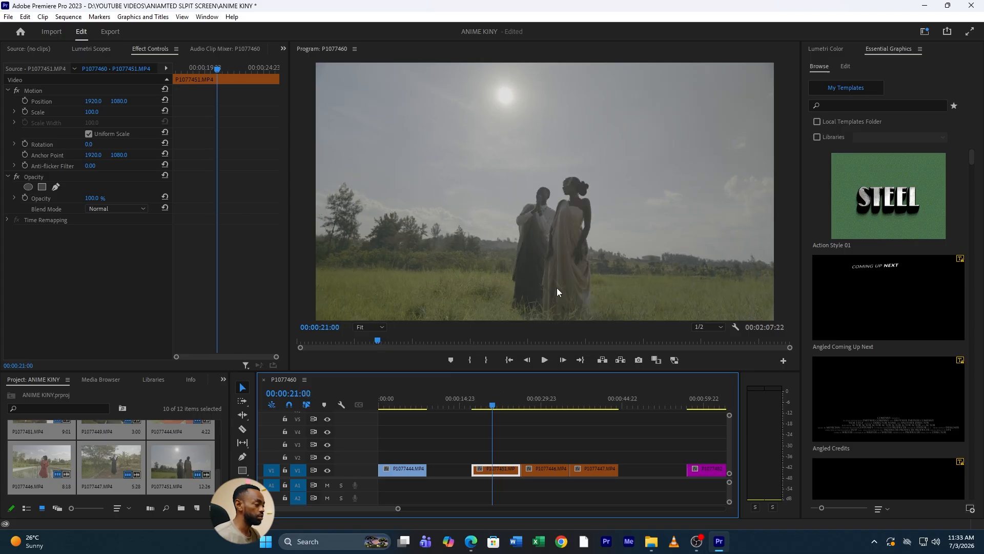
click(538, 403)
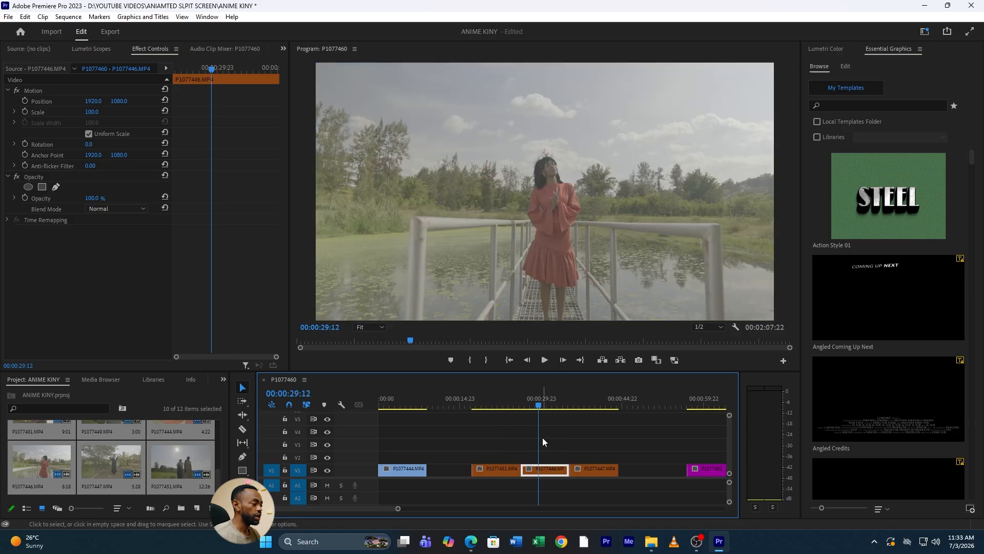
click(497, 405)
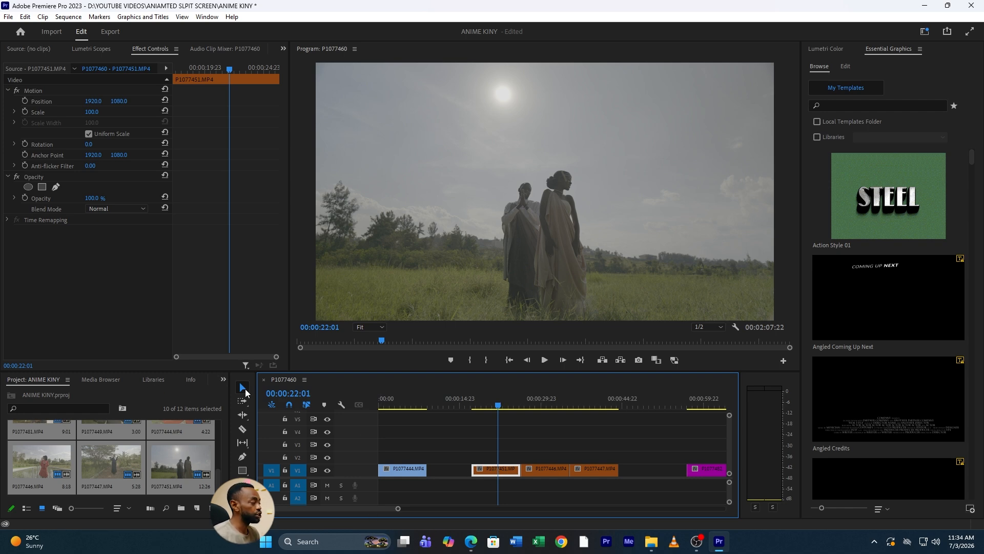
Find the Crop effect by searching for CROP and apply it to P1077451.MP4, the first brown clip.
click(223, 381)
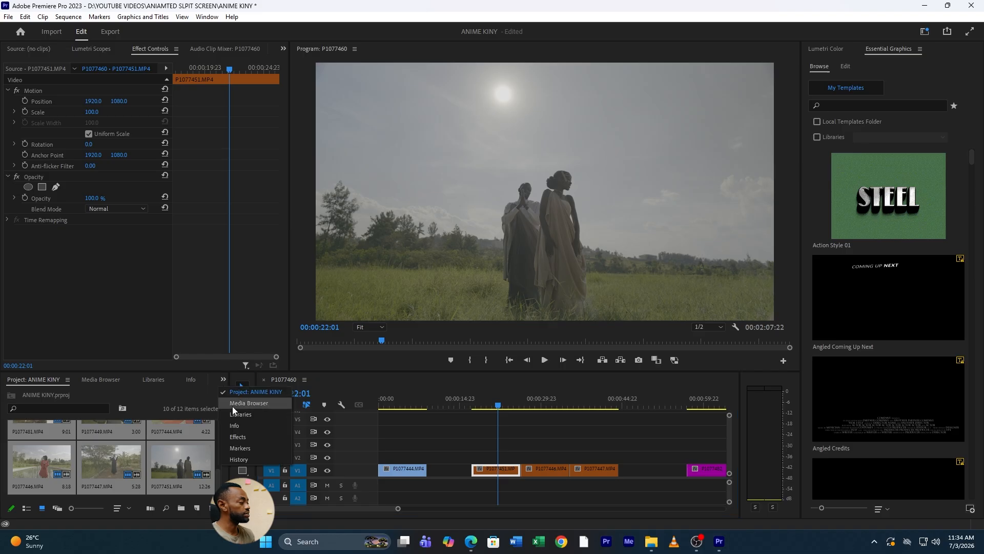
click(242, 439)
click(56, 393)
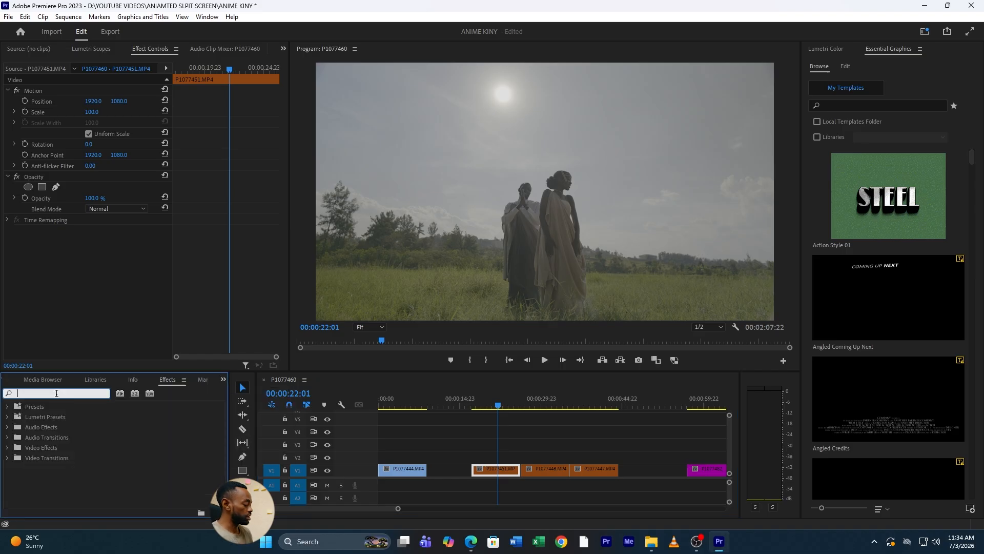
text(CROP)
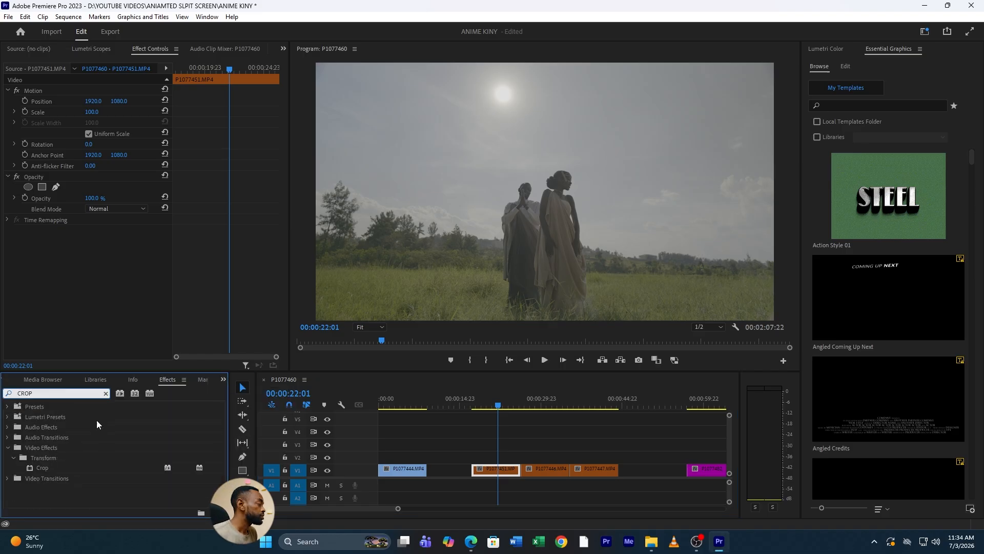
drag(44, 466, 496, 468)
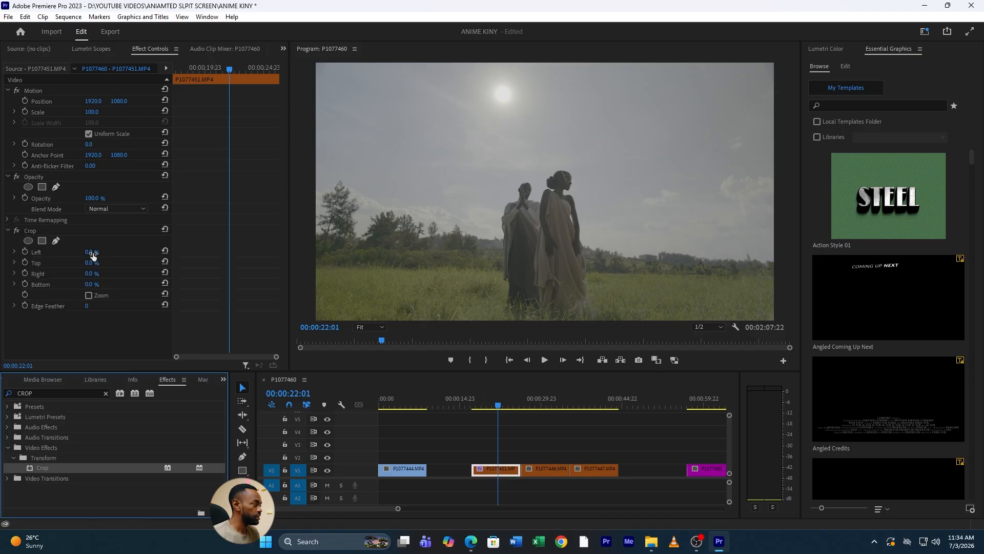
Crop P1077451.MP4 by 32% on both the left and right sides, and play the clip back from its start.
drag(91, 253, 106, 268)
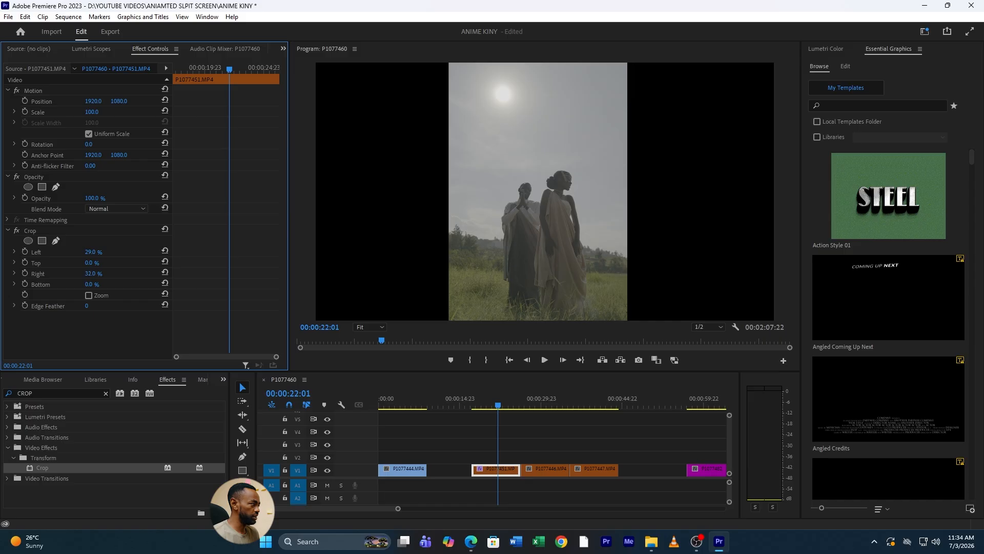
click(93, 251)
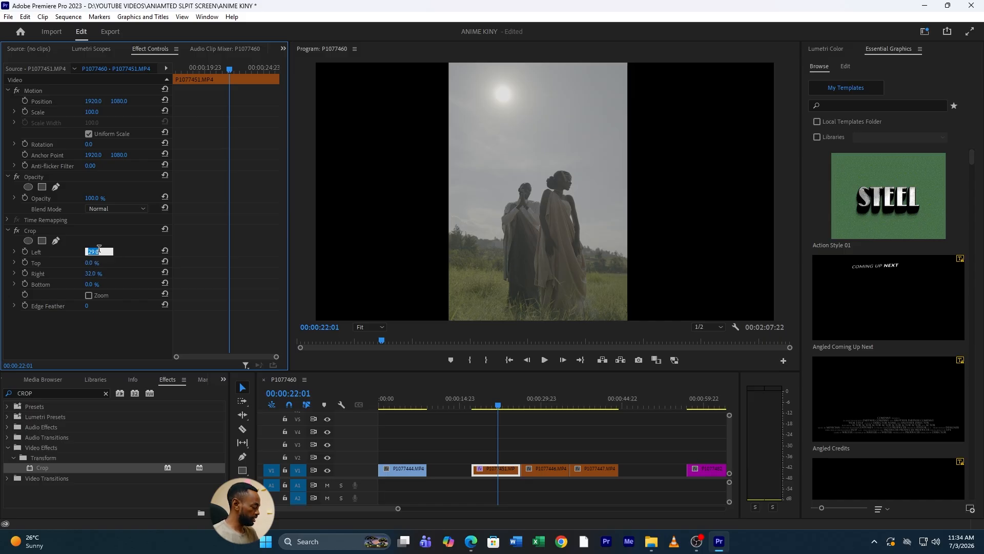
text(32)
key(Return)
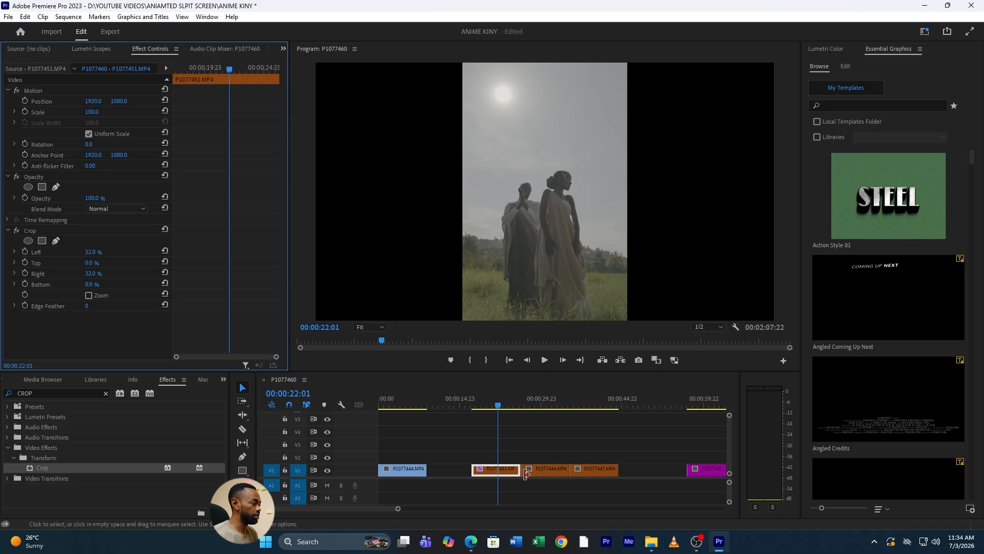
click(477, 406)
key(space)
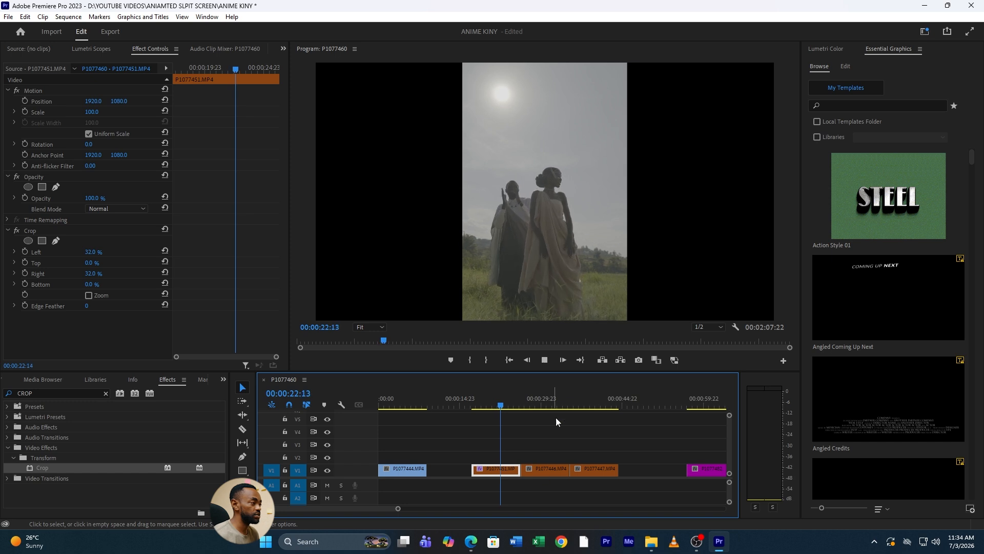
key(space)
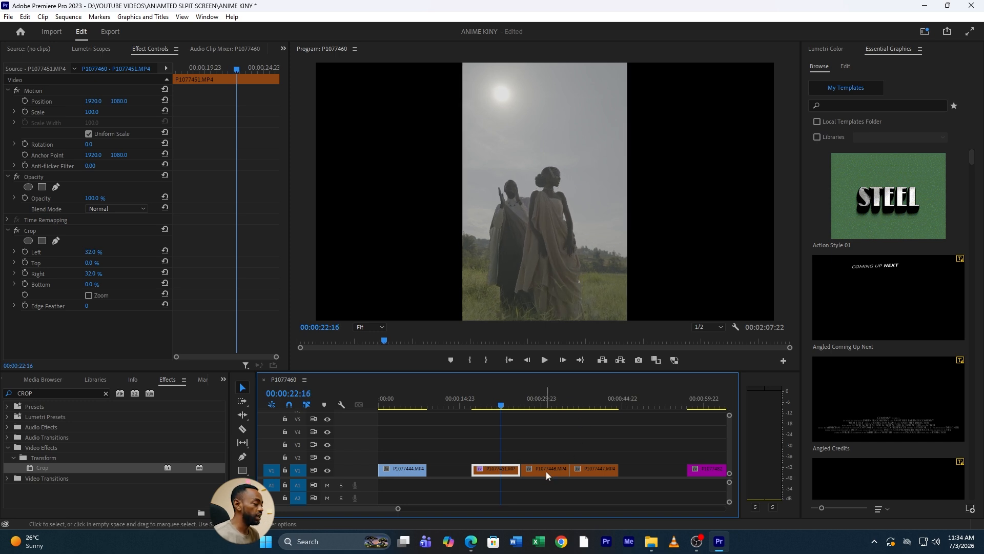
Stack P1077446.MP4 on V2 directly above P1077451.MP4 and apply the Crop effect to it.
drag(546, 471, 500, 457)
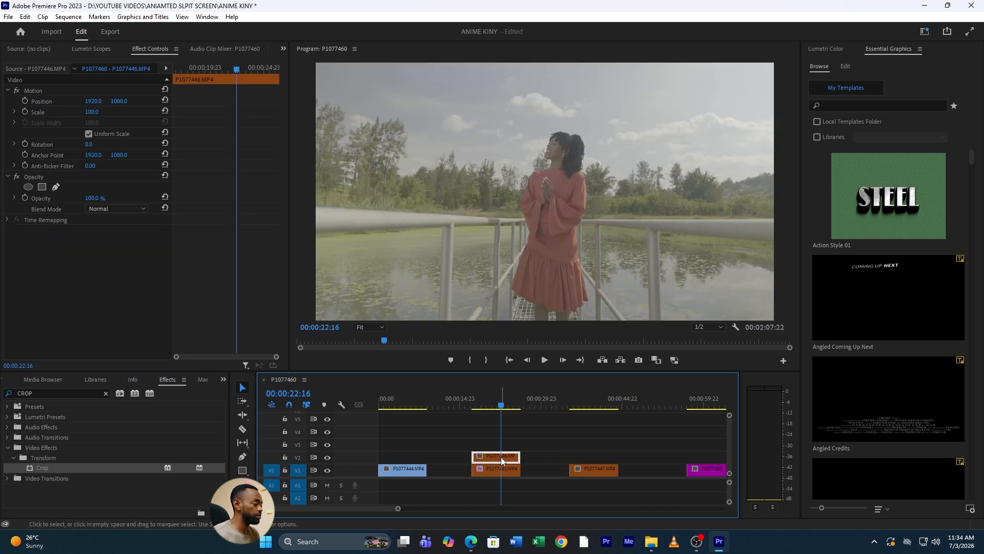
drag(33, 467, 496, 456)
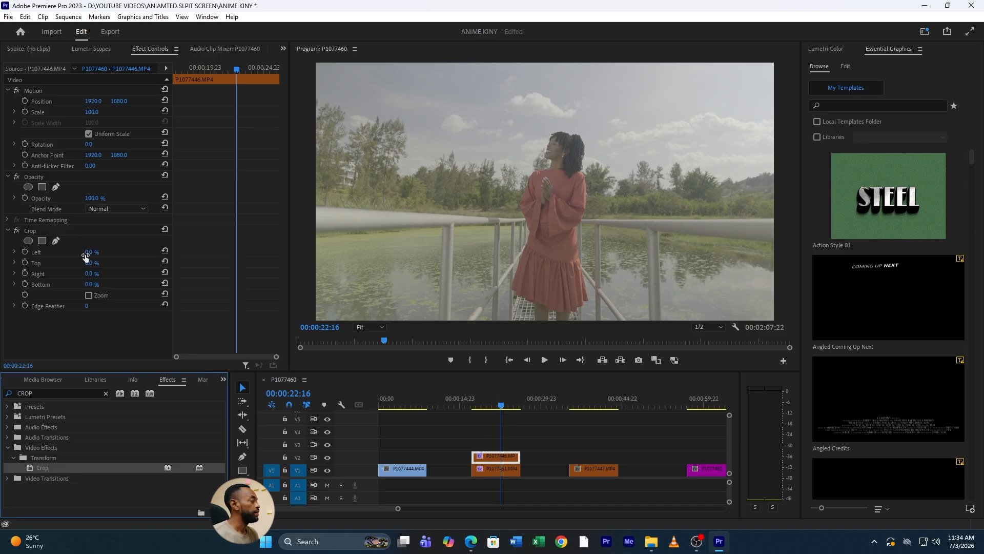
Set the left and right crop of P1077446.MP4 to 32% each and play back the result.
click(91, 252)
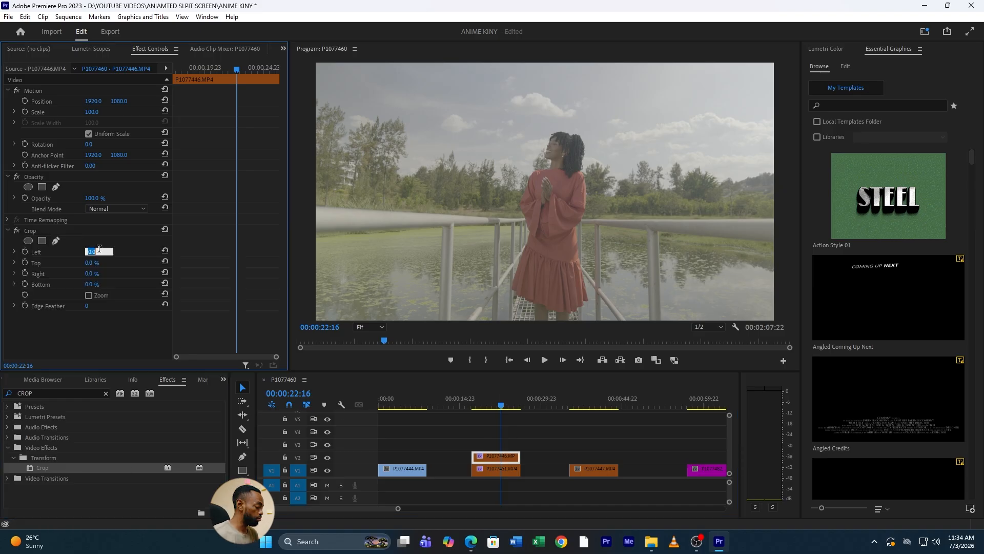
text(32)
click(93, 273)
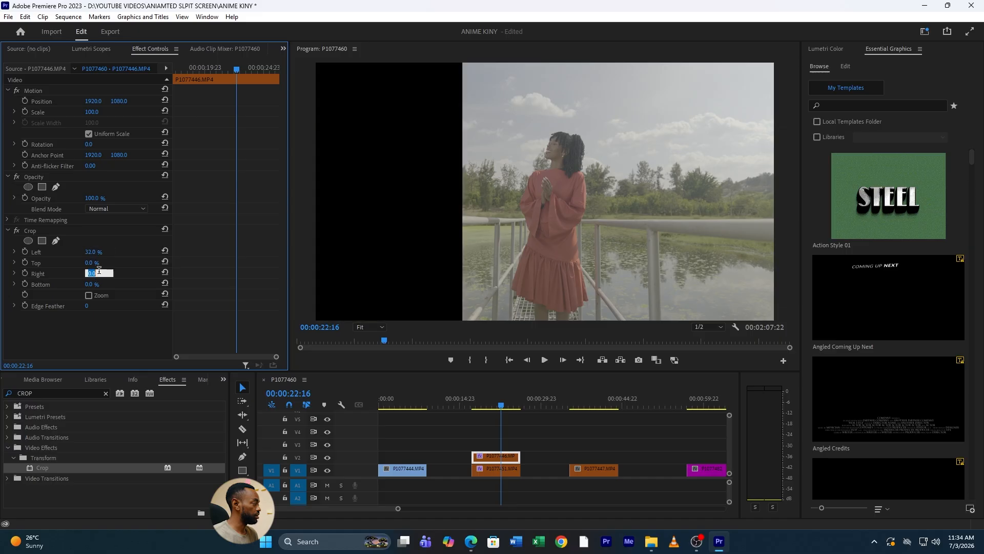
text(32)
key(Return)
key(space)
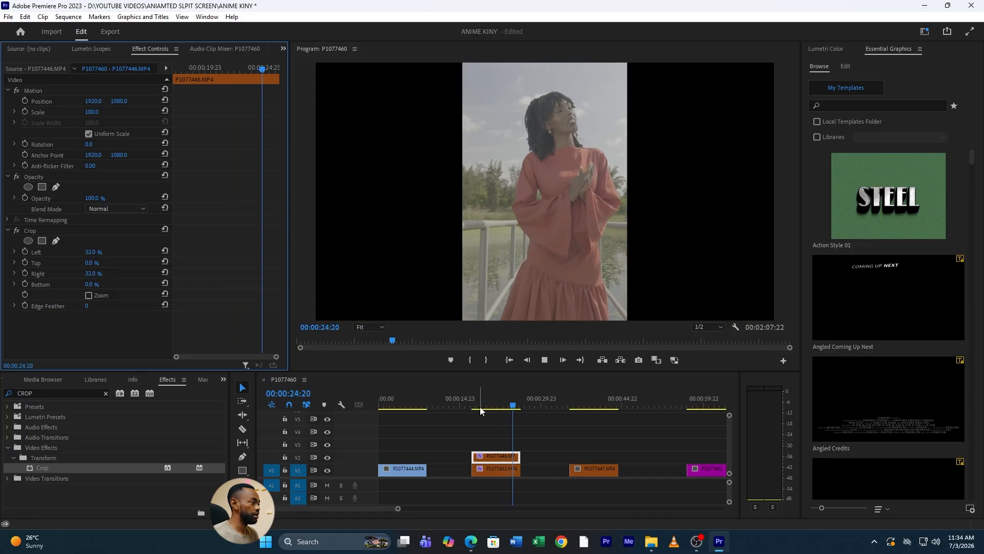
Move P1077446.MP4 to the right by setting its horizontal position to 3154, and play the clips from their start.
click(496, 457)
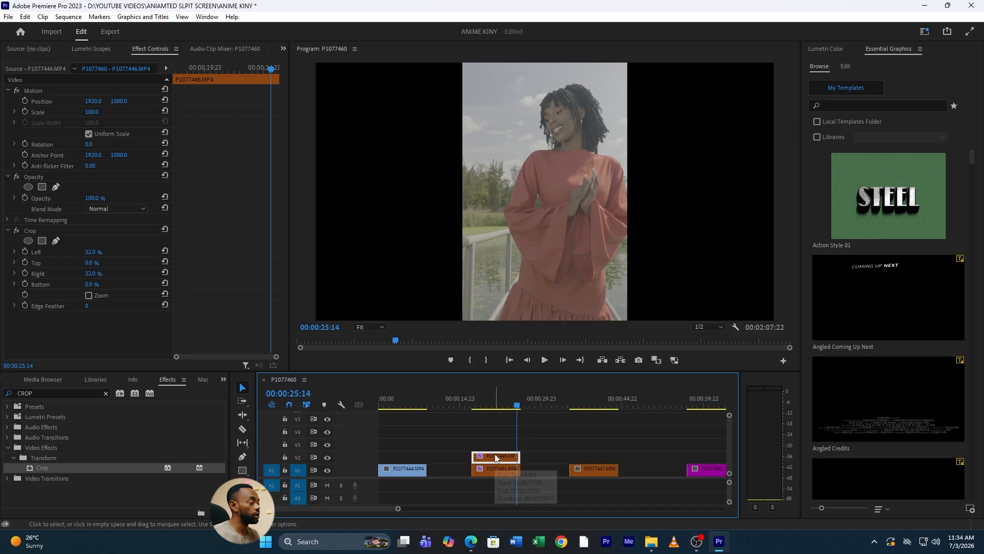
mouse_move(97, 105)
mouse_down()
mouse_move(20, 105)
mouse_move(116, 105)
mouse_up()
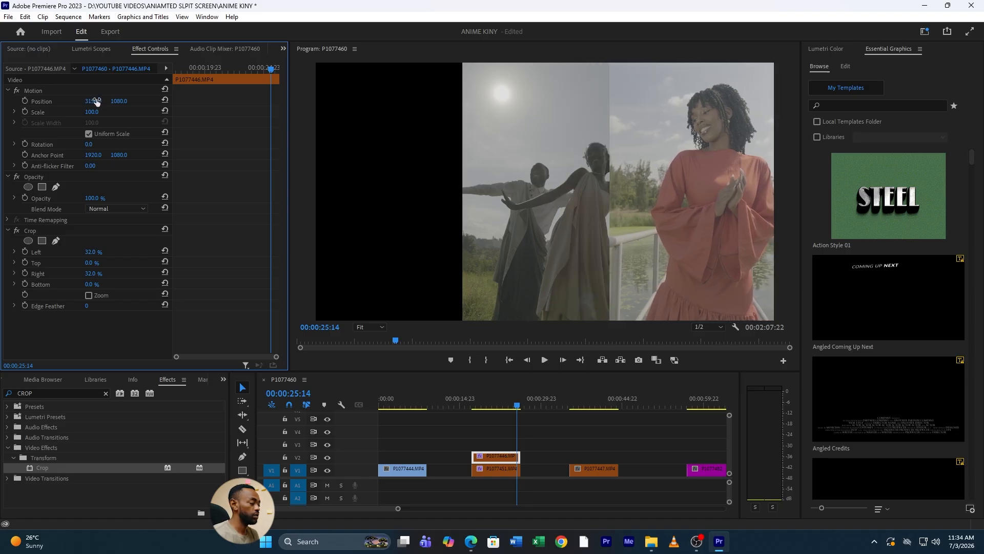
click(475, 399)
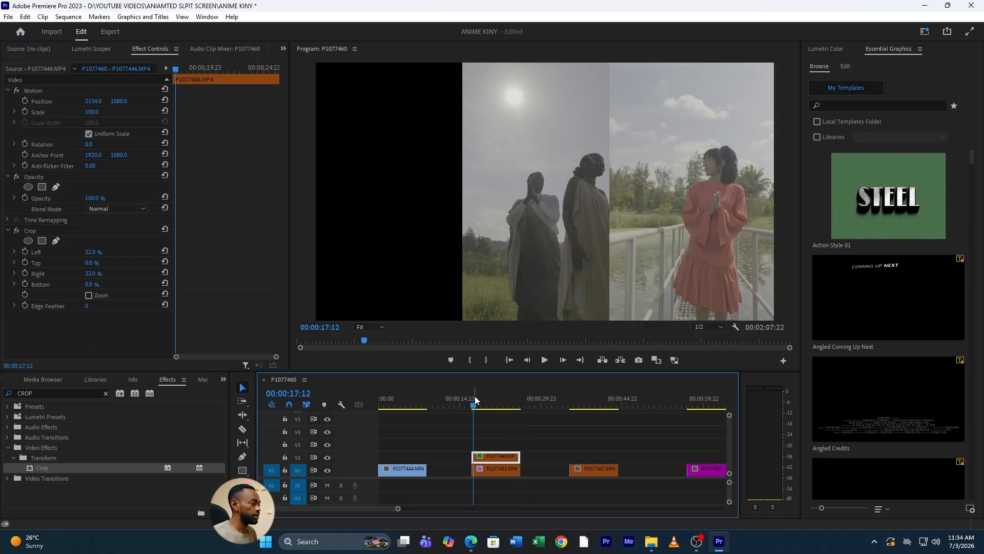
key(space)
key(space)
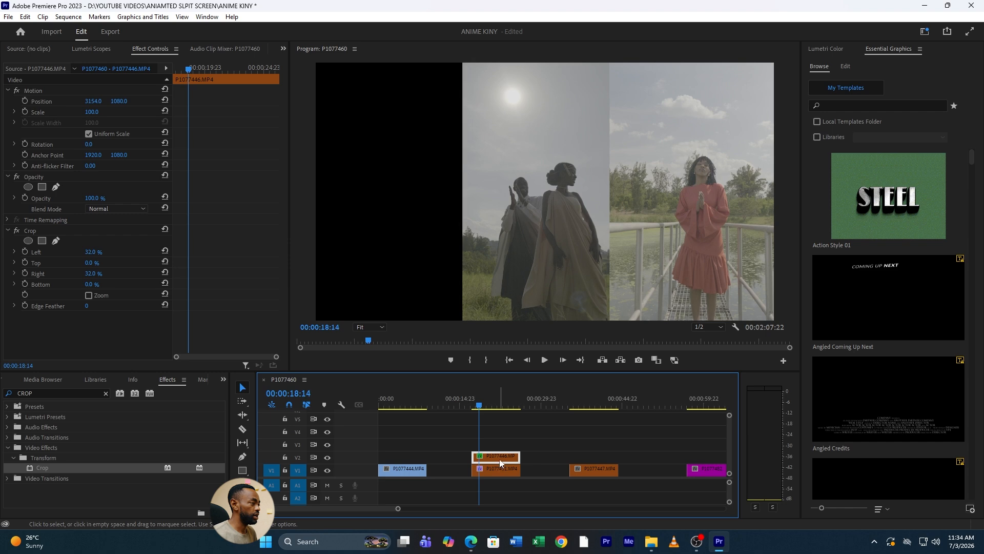
Increase the left crop of P1077446.MP4 to 36% and play back the two panels.
drag(92, 253, 98, 253)
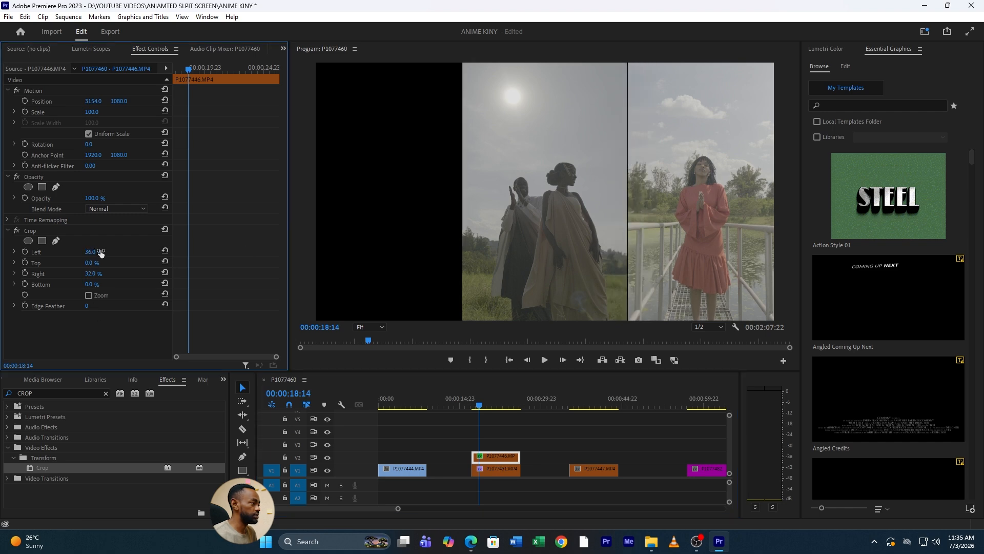
key(space)
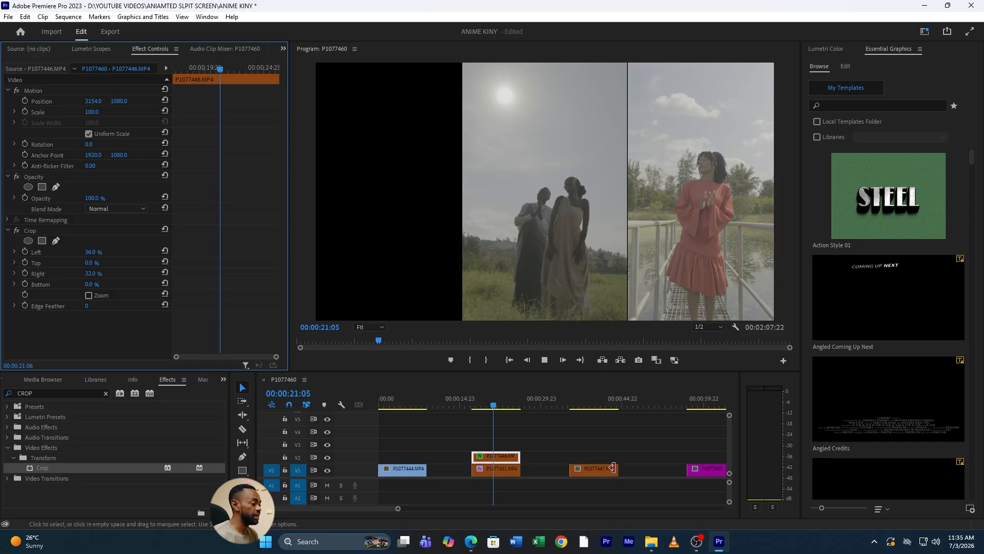
key(space)
Stack P1077447.MP4 on V3 directly above P1077446.MP4 and apply the Crop effect to it.
drag(590, 468, 500, 446)
click(47, 465)
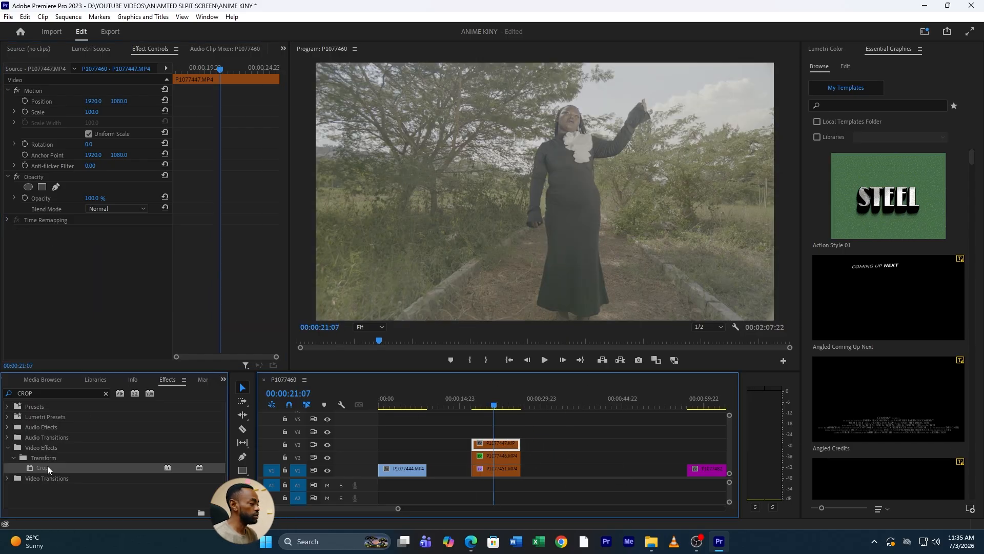
drag(47, 466, 496, 447)
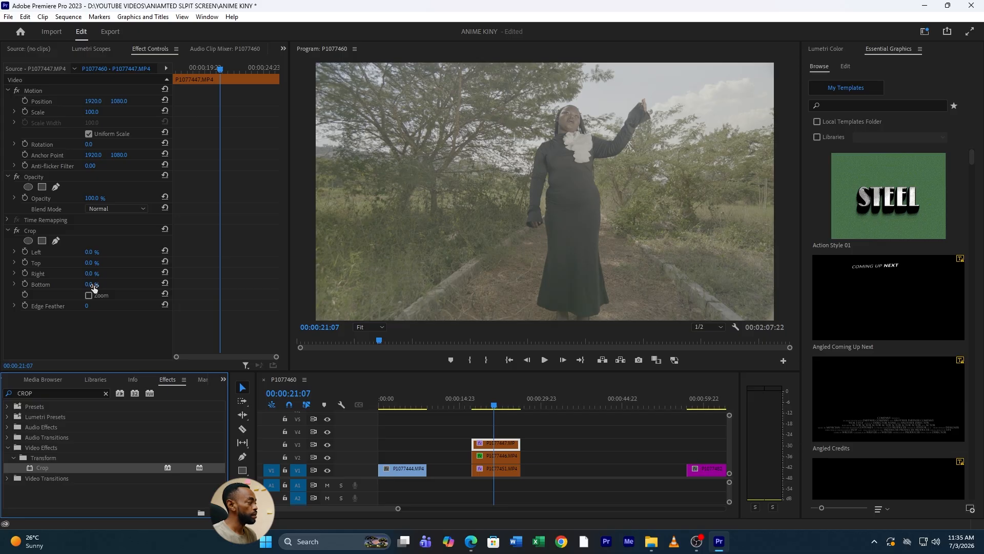
Crop P1077447.MP4 by 32% on both the left and right sides.
click(90, 252)
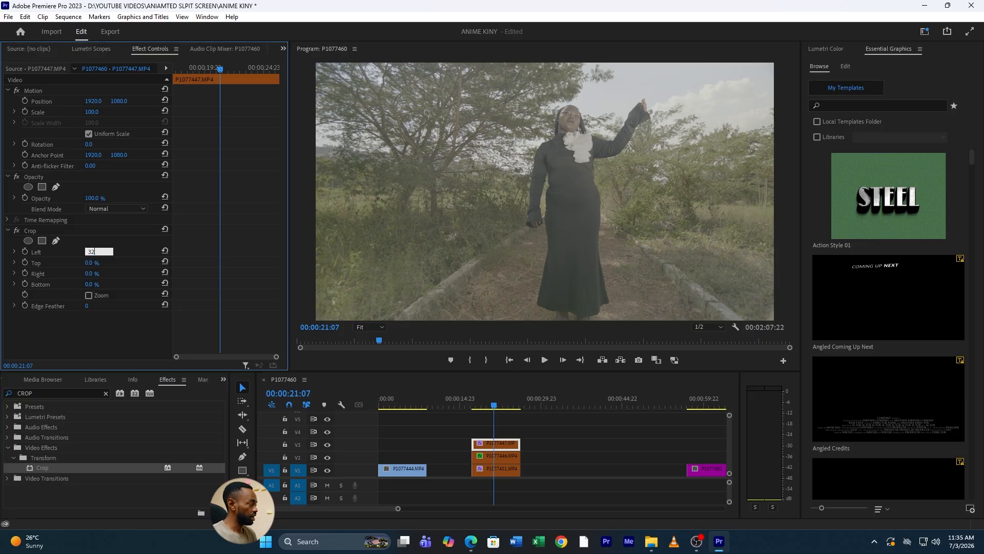
key(Return)
text(32)
key(Return)
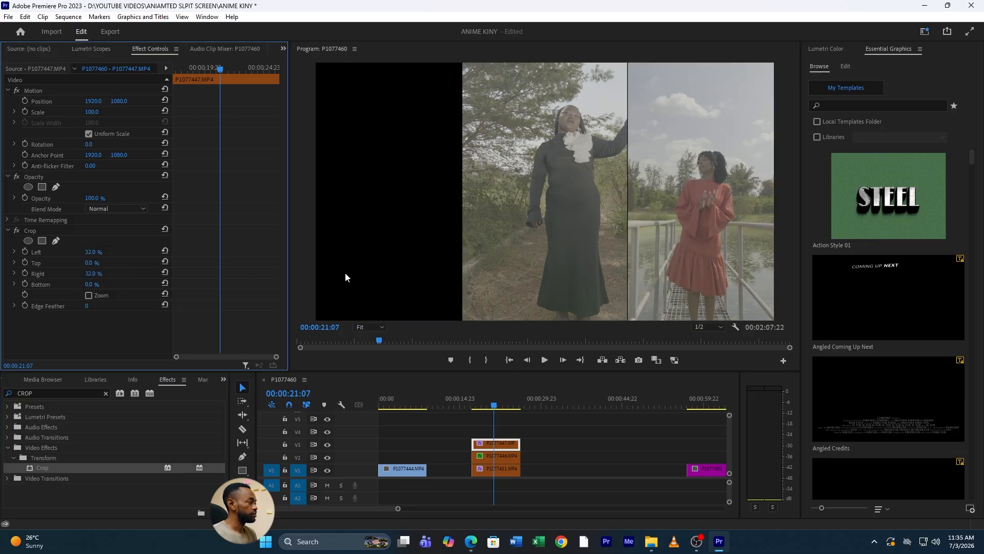
Set the horizontal position of P1077447.MP4 to 534 and play the three-panel split from its start.
drag(92, 103, 24, 103)
key(space)
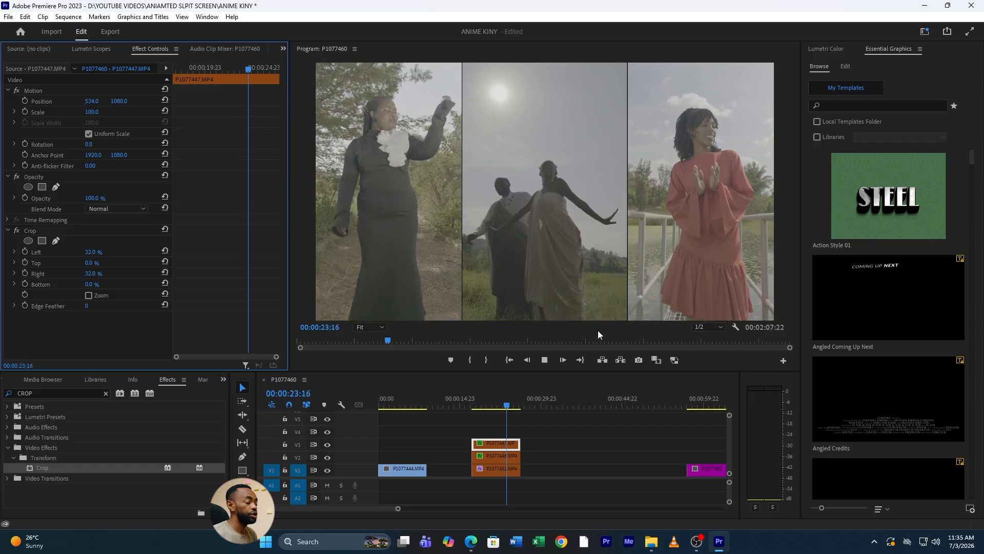
key(space)
click(467, 401)
key(space)
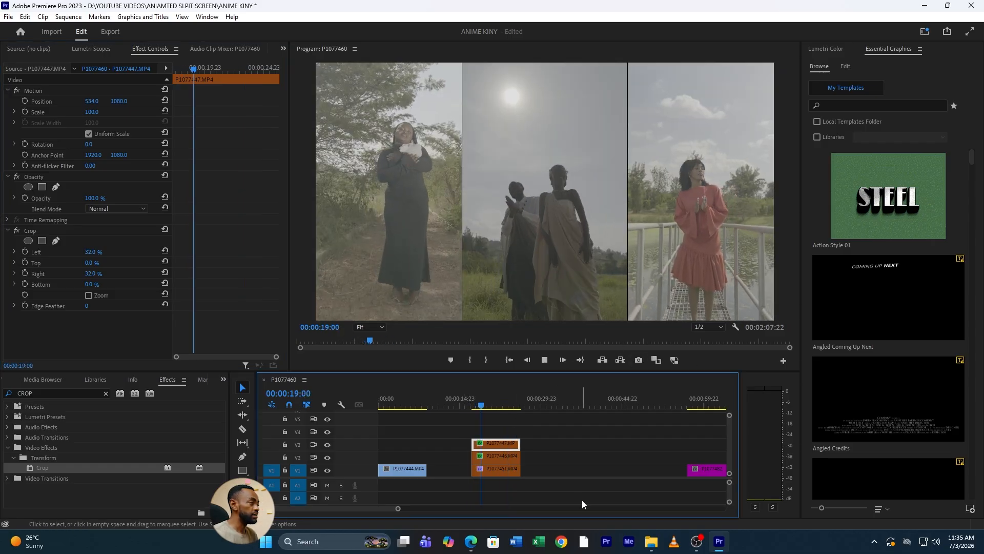
Preview the two purple clips and apply the Crop effect to the first one, P1077482.MP4.
drag(398, 511, 453, 508)
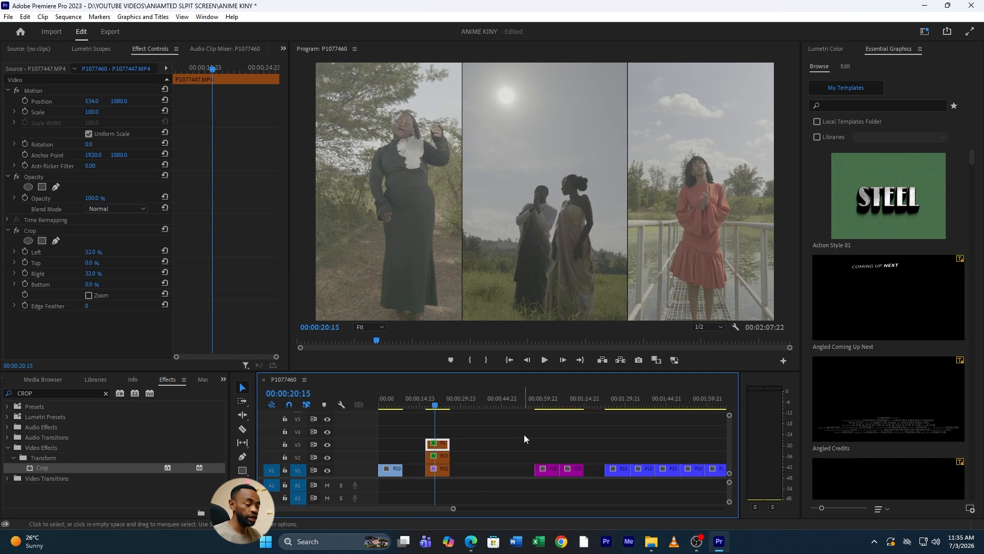
click(553, 401)
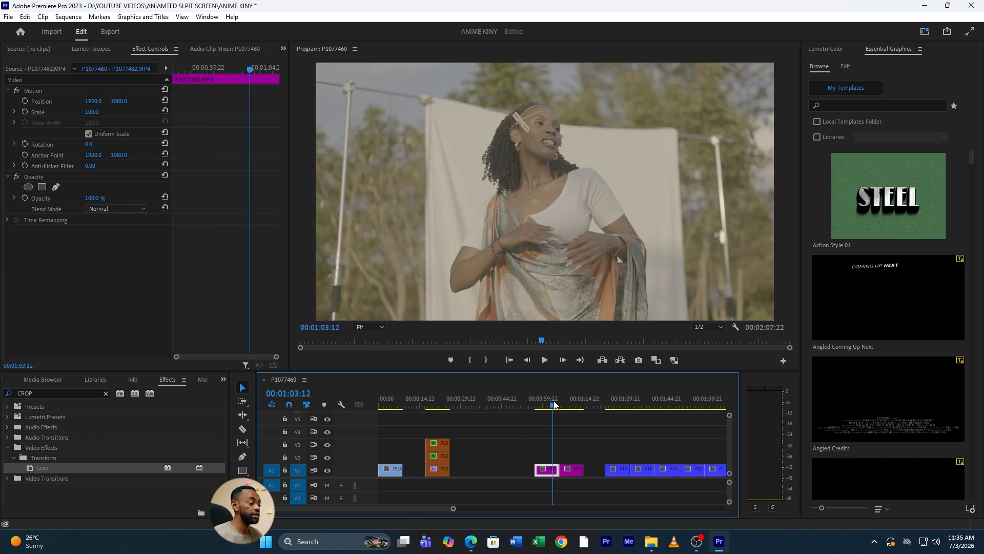
click(565, 398)
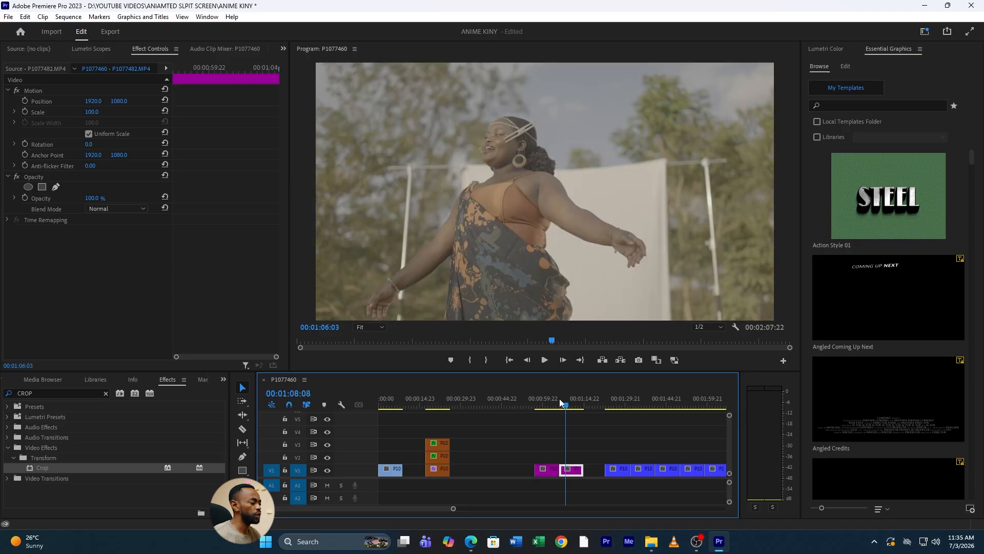
click(554, 400)
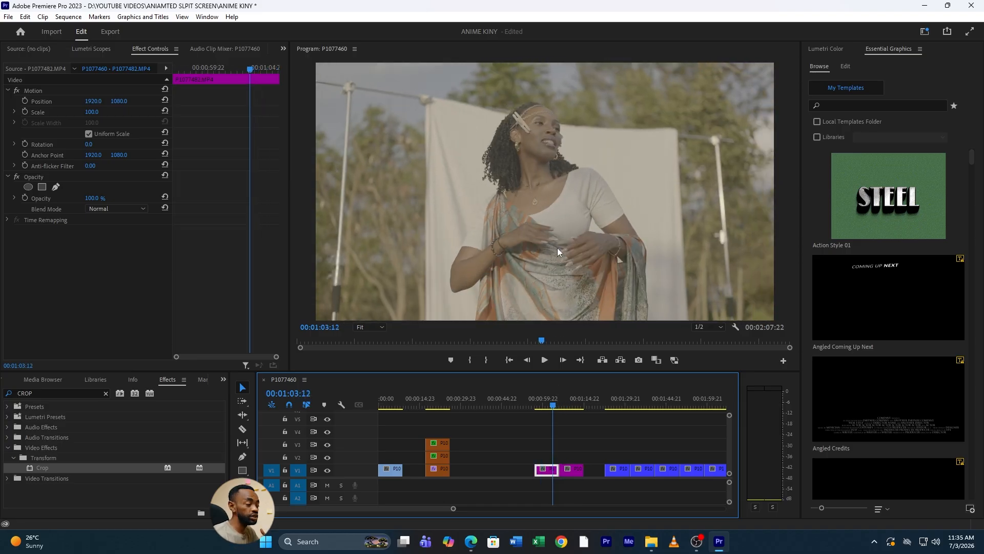
drag(454, 508, 396, 508)
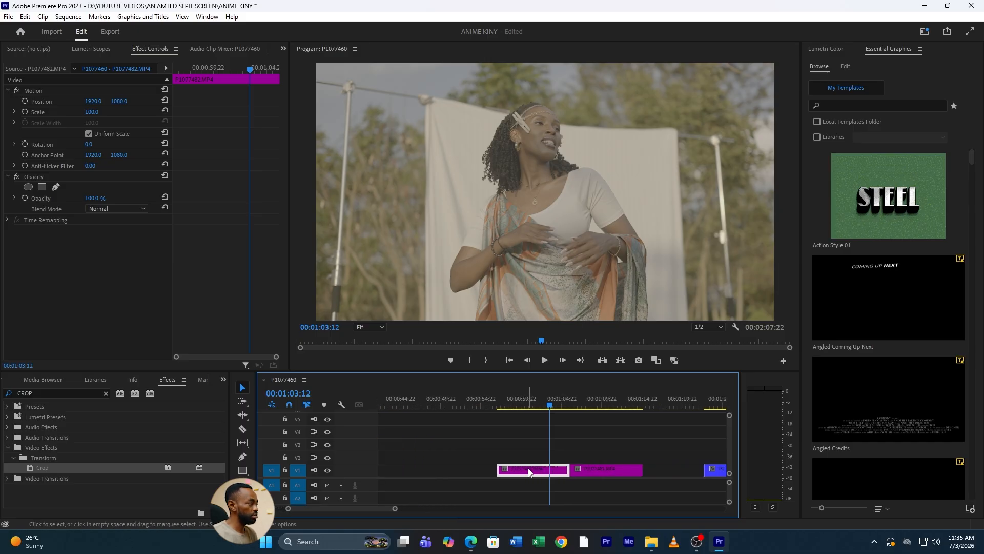
drag(54, 466, 531, 467)
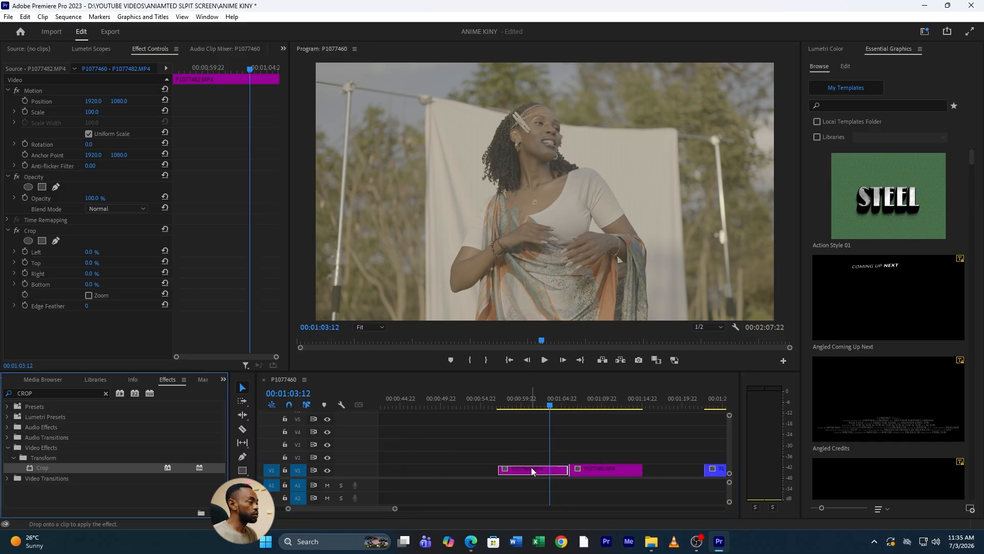
Crop P1077482.MP4 by 13% at the top and 30% at the bottom, and set its vertical position to 799.
drag(92, 263, 159, 262)
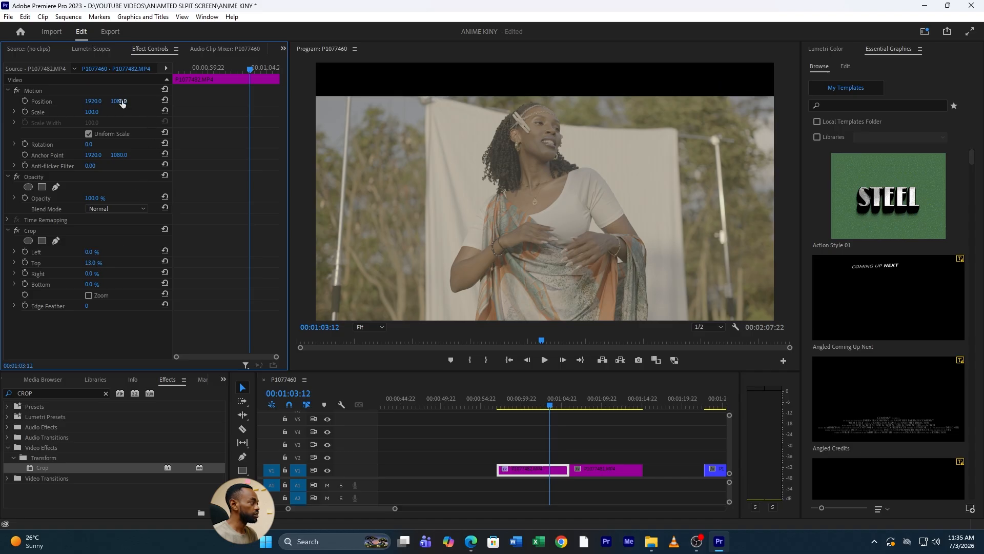
drag(121, 102, 61, 102)
drag(87, 283, 139, 284)
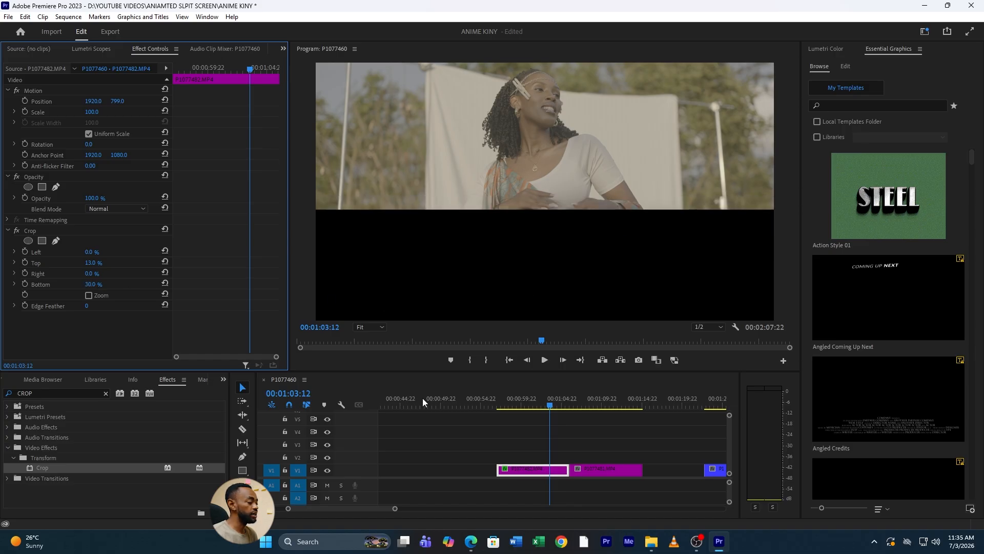
Stack P1077481.MP4 on V2 directly above P1077482.MP4 and apply the Crop effect to it.
drag(599, 467, 542, 456)
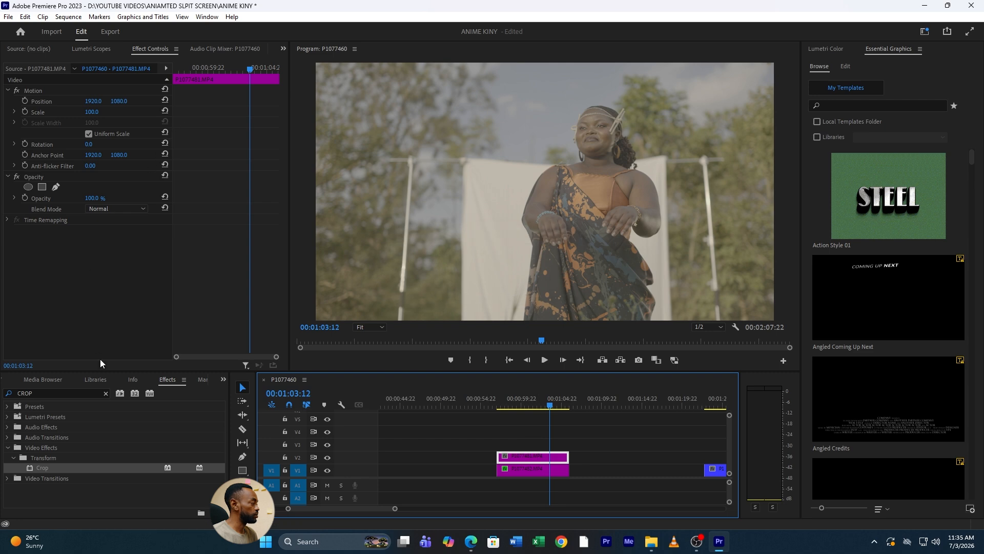
drag(642, 417, 543, 457)
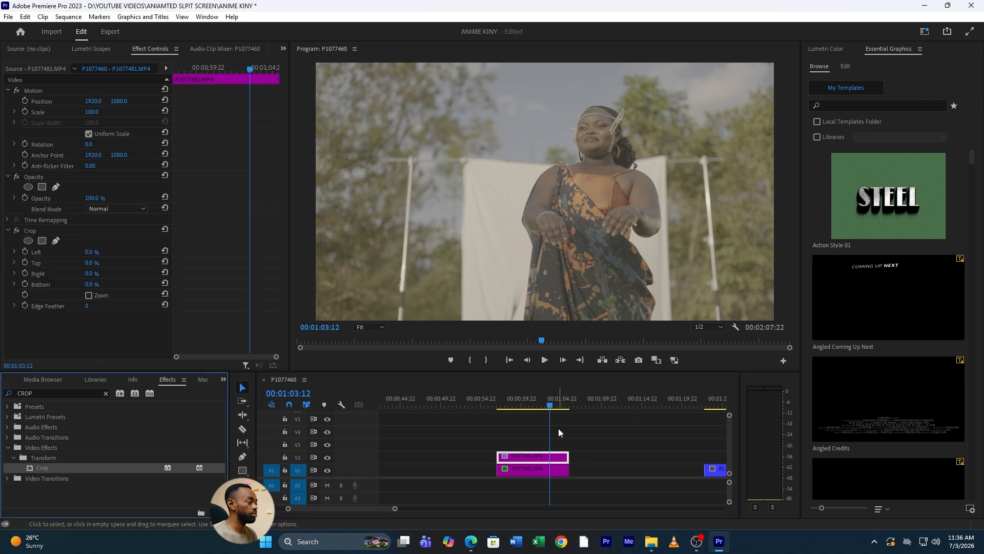
Crop P1077481.MP4 by 16% at the top and move it down to a vertical position of 1963.
click(91, 276)
click(91, 262)
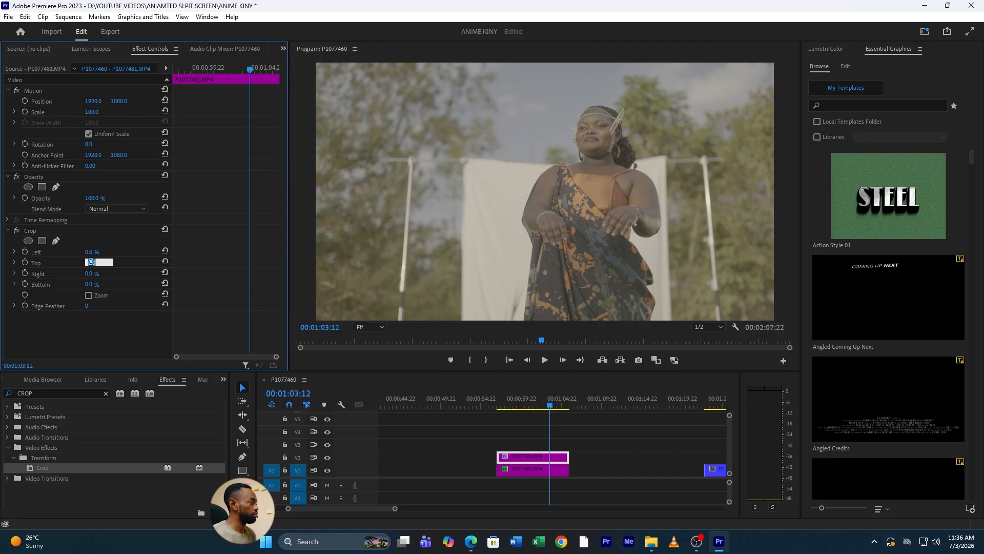
text(16)
key(Return)
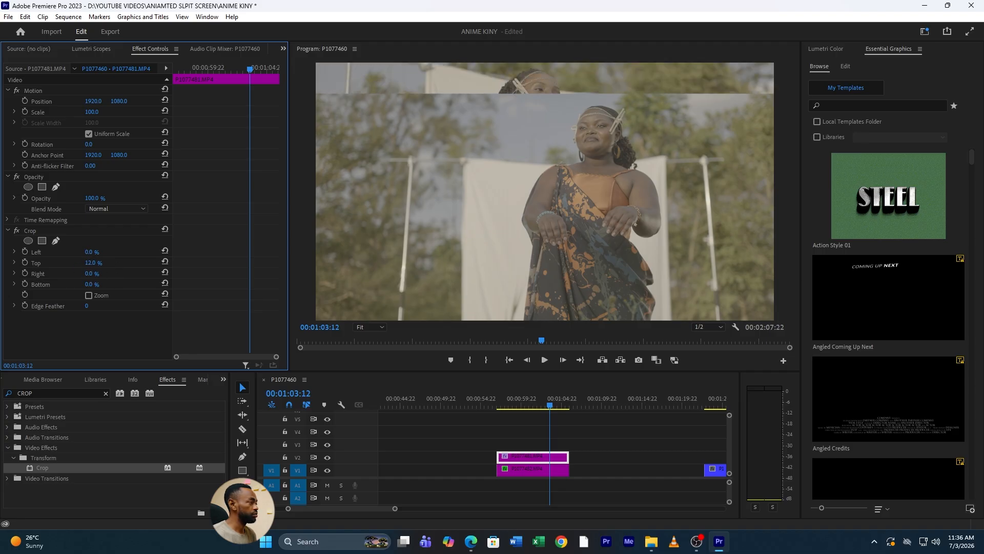
drag(117, 101, 171, 100)
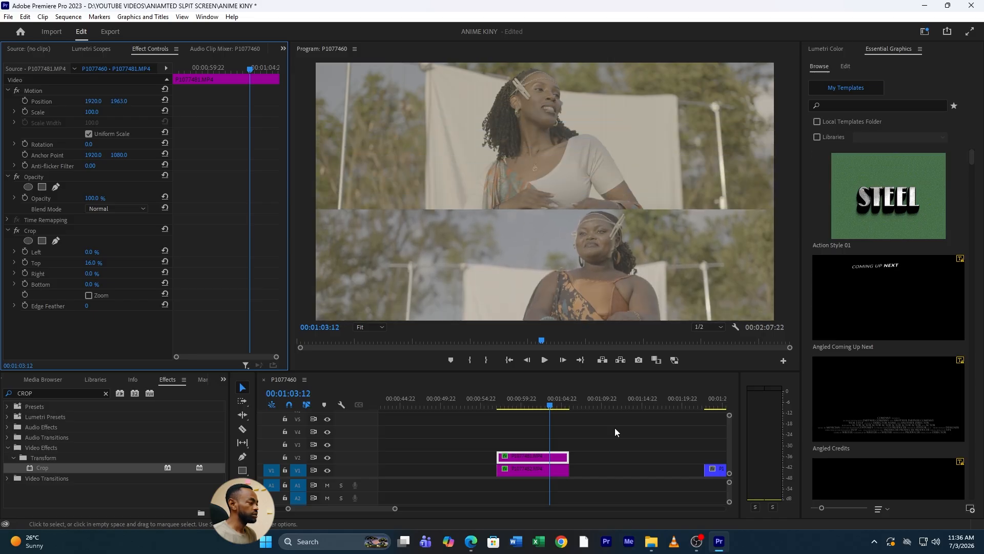
Increase the bottom crop of P1077482.MP4 so that its upper panel becomes shorter.
click(533, 469)
click(91, 284)
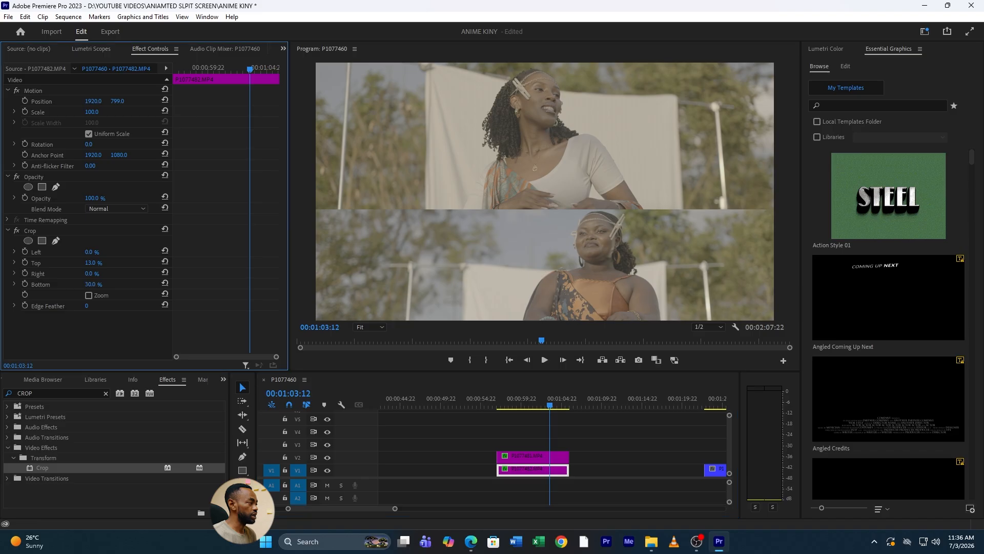
drag(90, 284, 97, 285)
Set the vertical position of P1077481.MP4 to 1794 and its bottom crop to 33%, and preview the two-panel split.
click(541, 461)
click(540, 468)
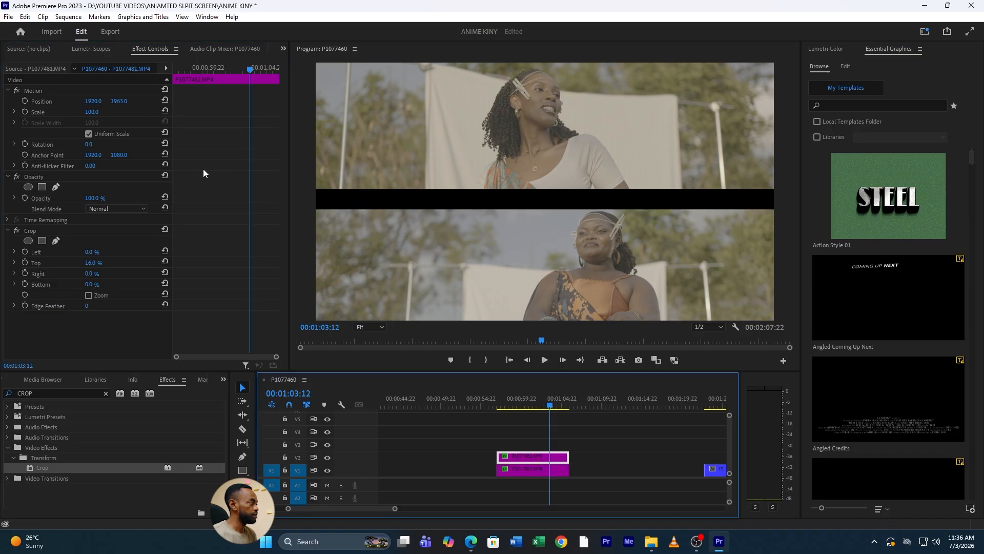
drag(122, 101, 88, 101)
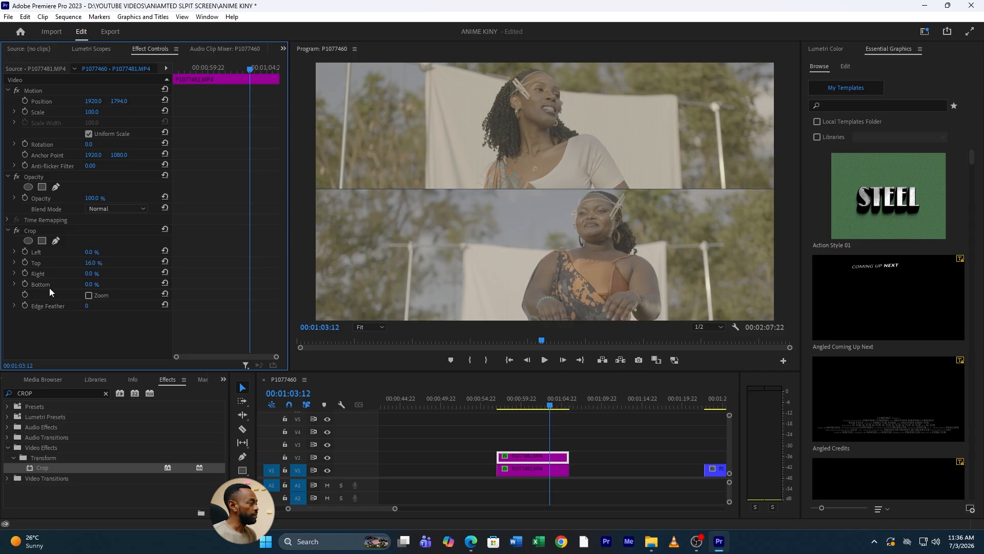
mouse_move(91, 285)
mouse_down()
mouse_move(117, 284)
mouse_move(108, 284)
mouse_up()
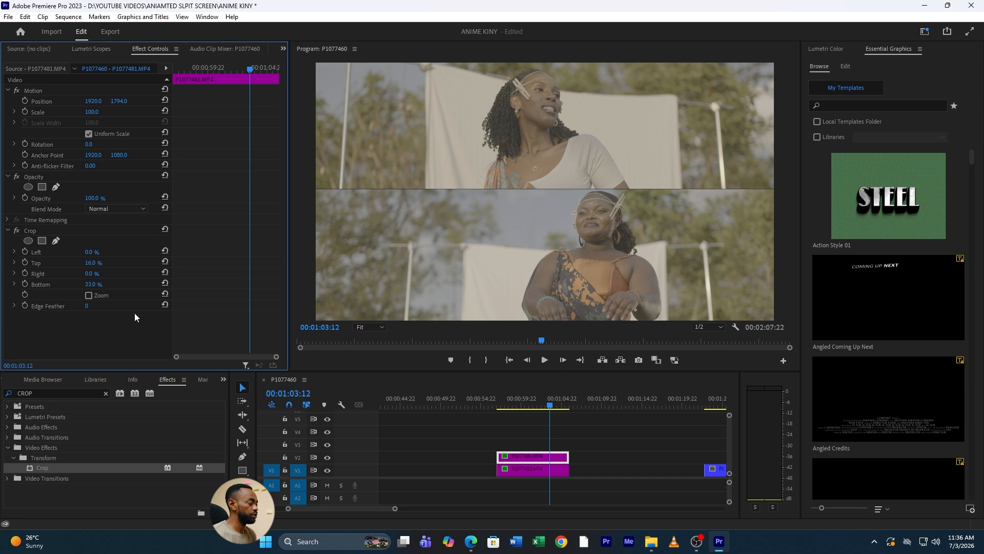
click(511, 405)
mouse_move(512, 406)
mouse_down()
mouse_move(500, 407)
mouse_move(528, 407)
mouse_up()
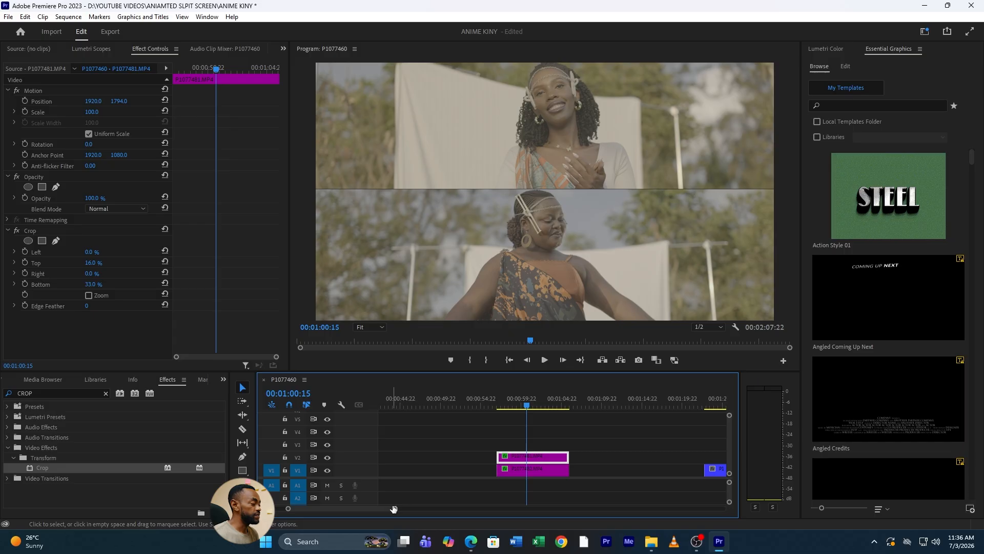
Look through the blue clips in the sequence and play P1077455.MP4 from its start.
drag(394, 508, 468, 508)
click(557, 405)
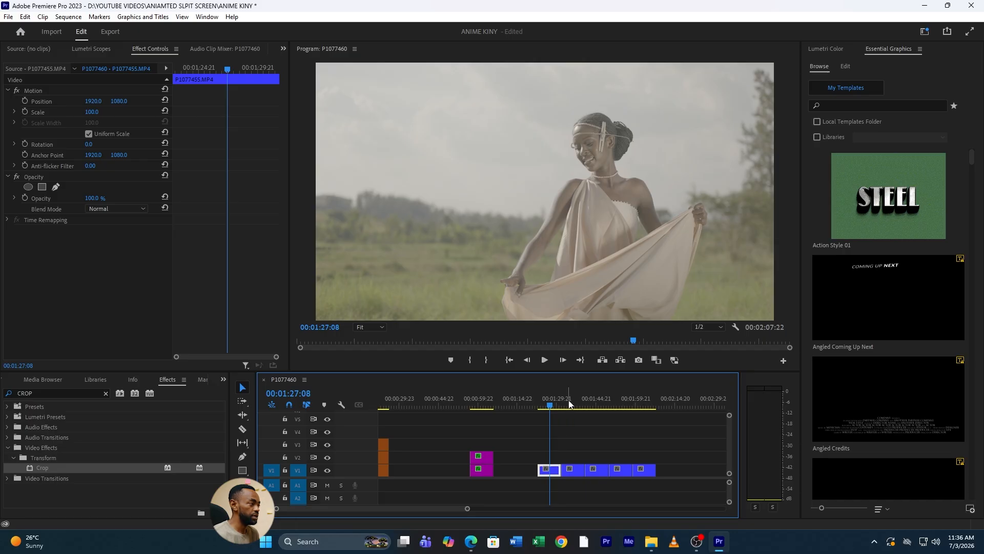
drag(569, 398, 638, 398)
click(579, 405)
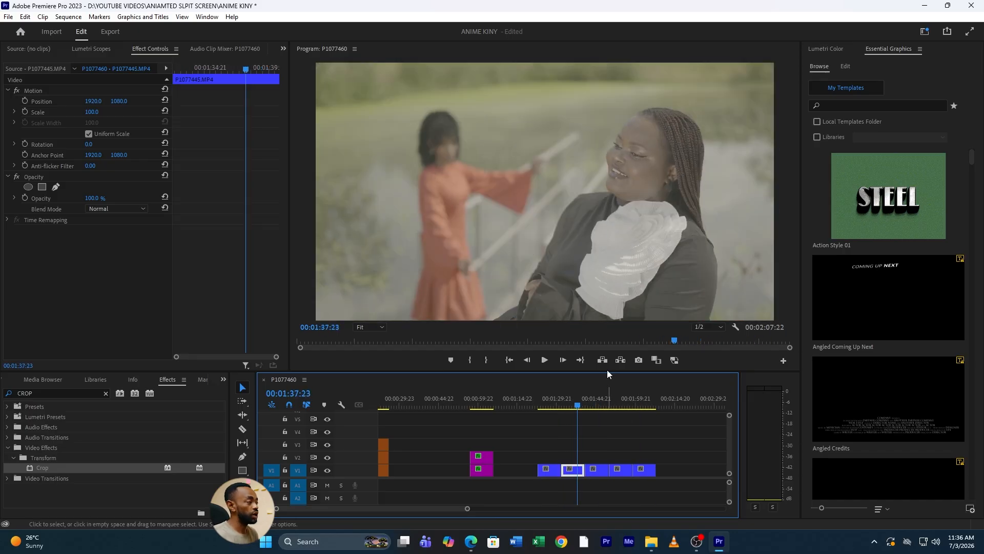
drag(581, 409, 552, 402)
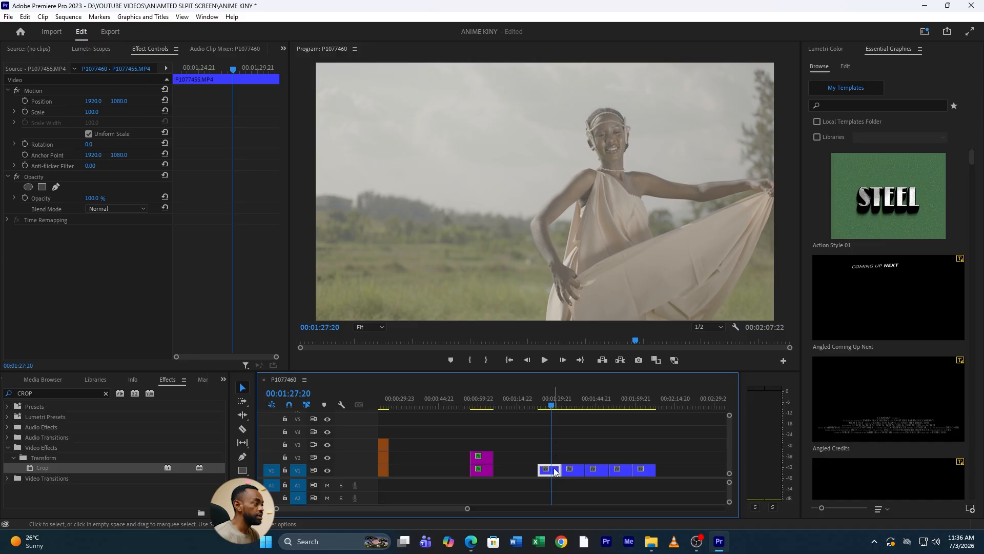
drag(554, 404, 541, 406)
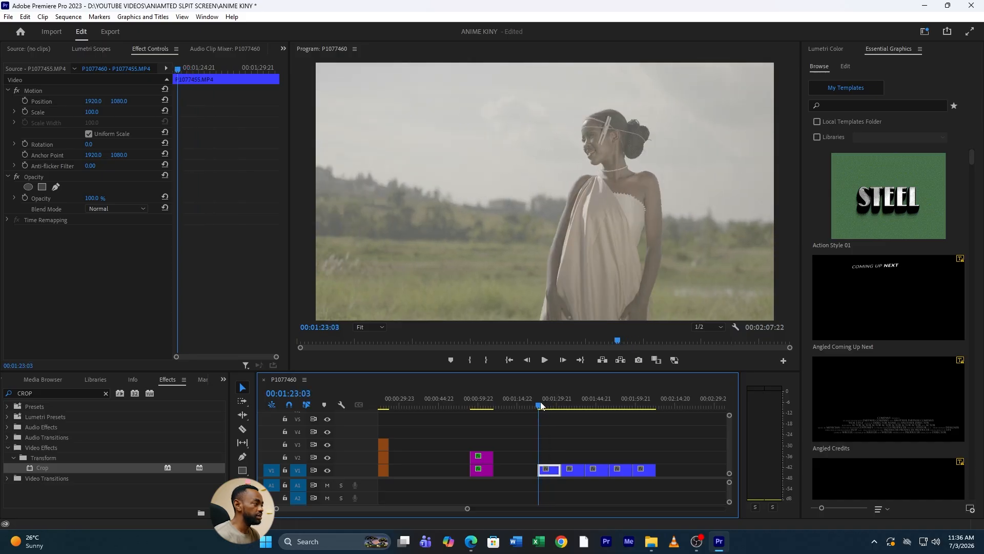
key(space)
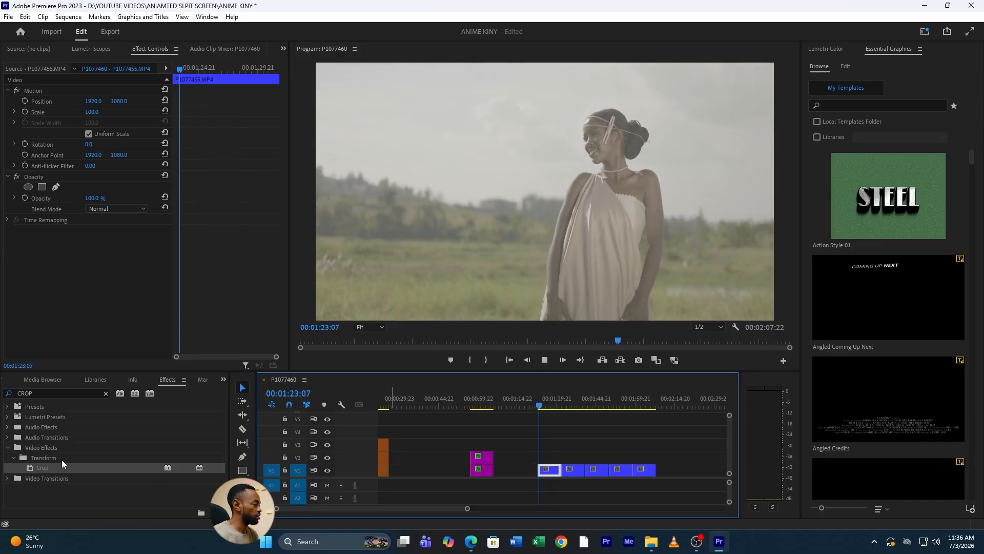
Apply the Crop effect to P1077455.MP4, crop it 47% on the left and 19% on the right, and preview it.
drag(35, 465, 549, 468)
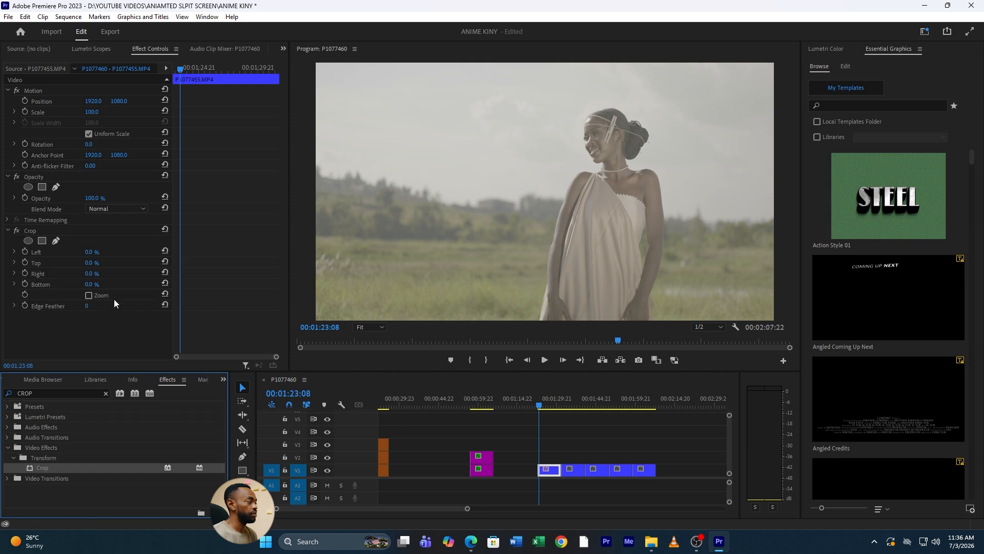
drag(96, 253, 425, 433)
key(space)
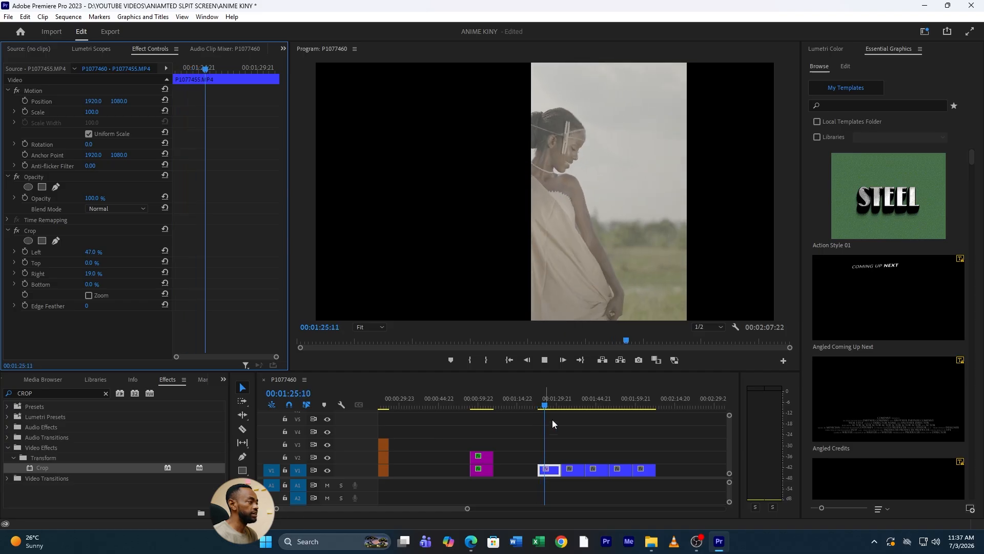
key(space)
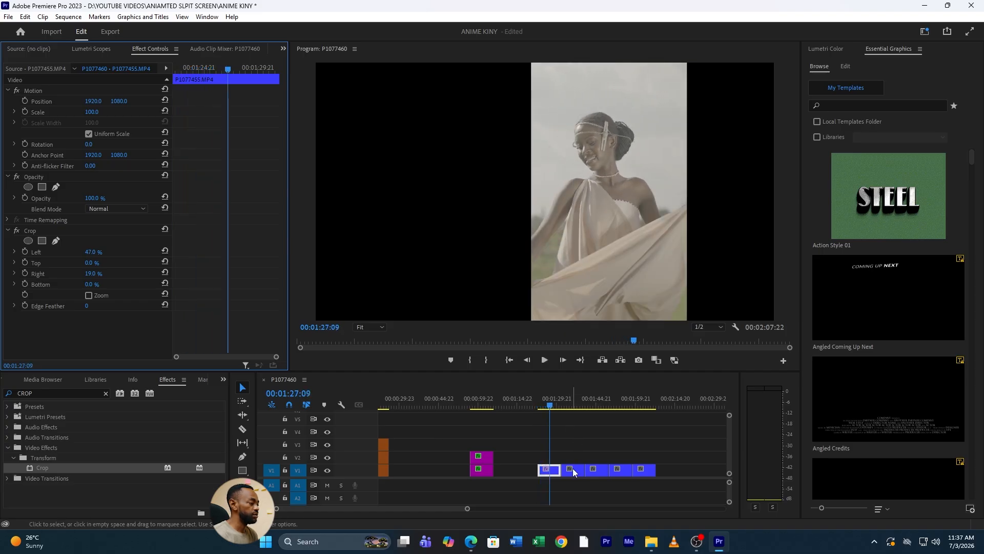
Adjust the crop of P1077455.MP4 to 45% left and 22% right, check the playback, and centre the panel horizontally in the frame.
drag(91, 252, 90, 278)
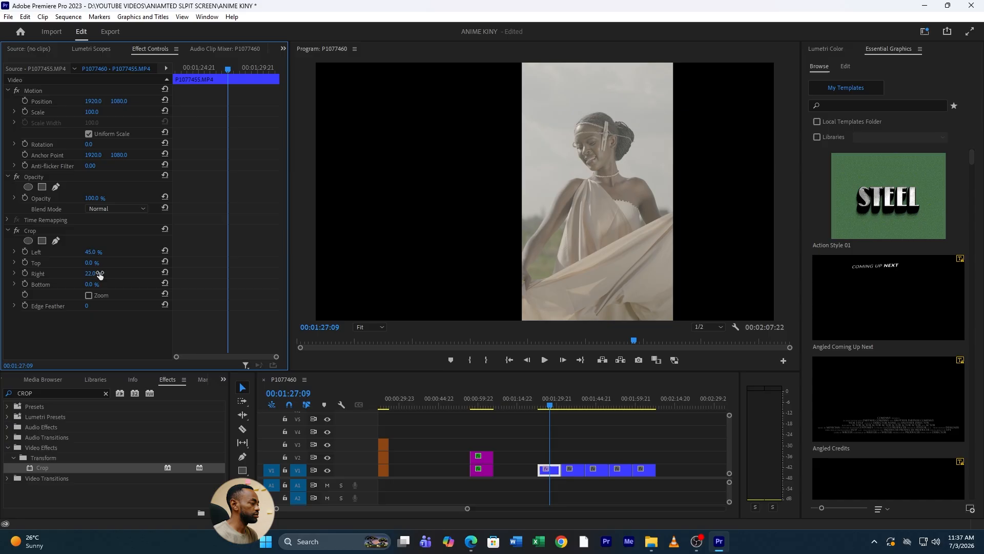
click(544, 401)
key(space)
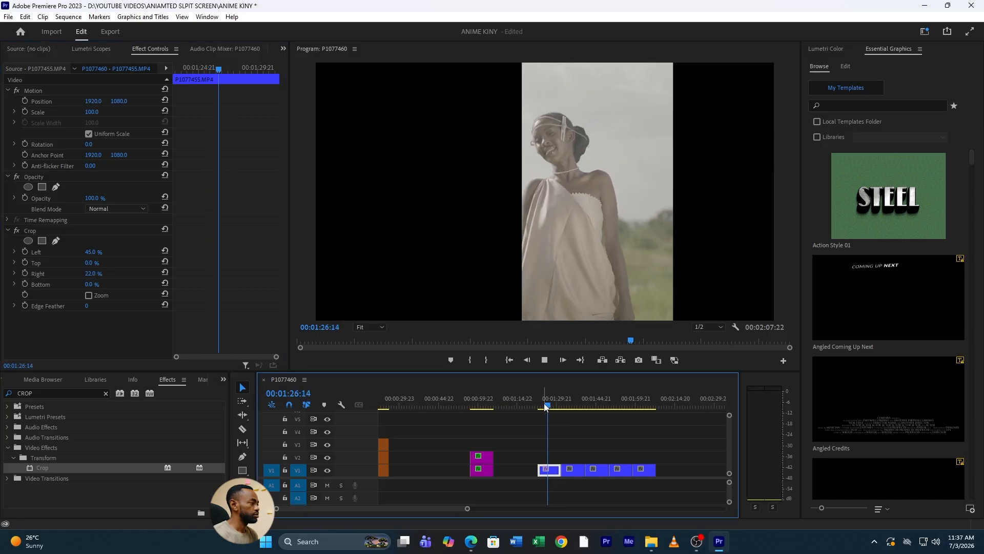
click(540, 404)
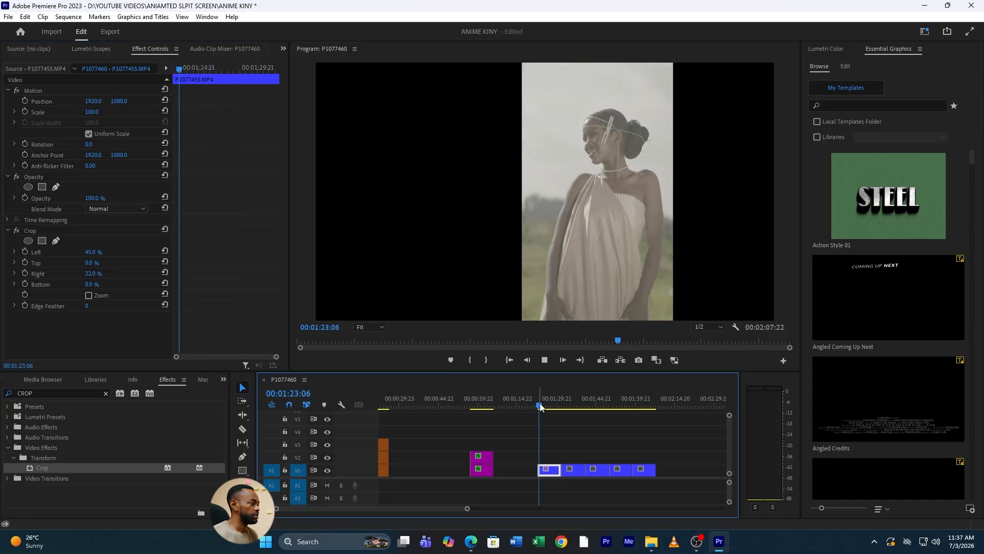
key(space)
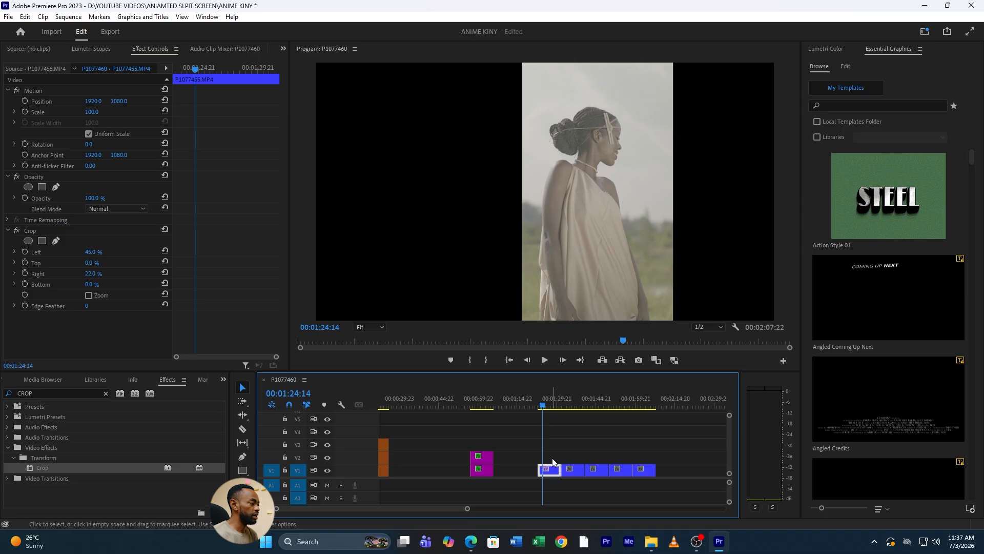
drag(93, 101, 43, 101)
Stack P1077445.MP4 on V2 directly above P1077455.MP4 and scale it to 50.
drag(573, 469, 553, 460)
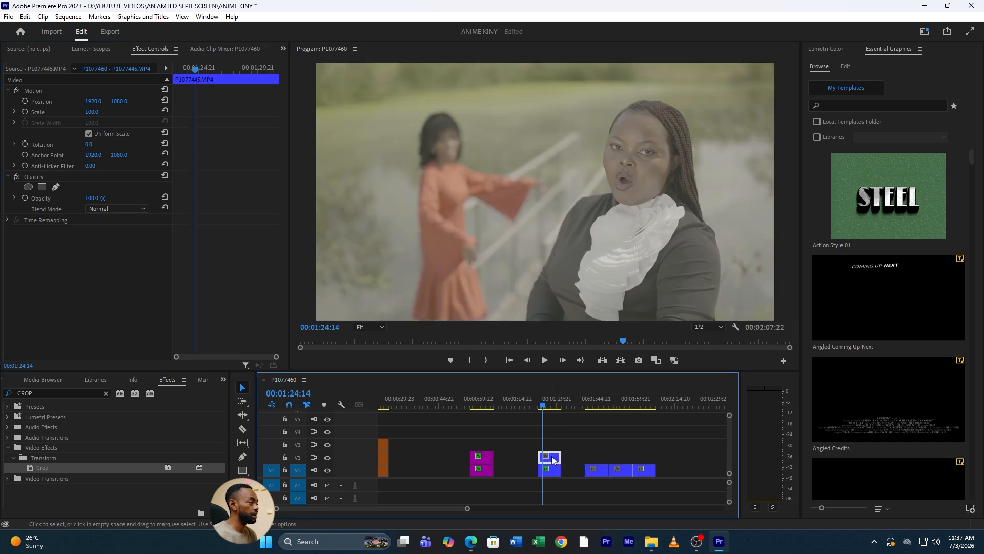
drag(95, 112, 100, 112)
click(99, 110)
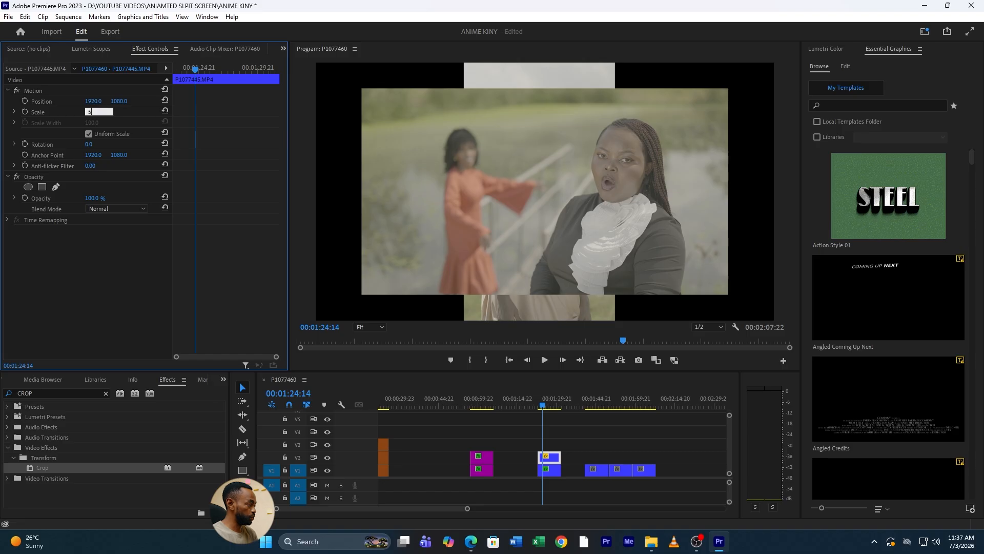
text(50)
key(Return)
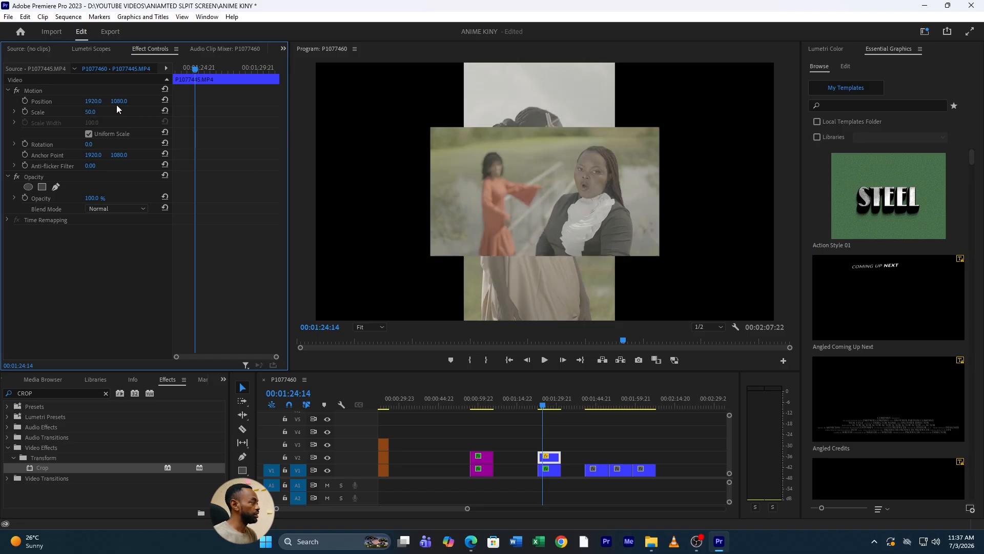
Position P1077445.MP4 at 3043, 537 in the frame's upper-right corner and crop its left side by 22%.
mouse_move(119, 101)
mouse_down()
mouse_move(98, 101)
mouse_move(110, 101)
mouse_up()
drag(42, 467, 549, 459)
click(93, 253)
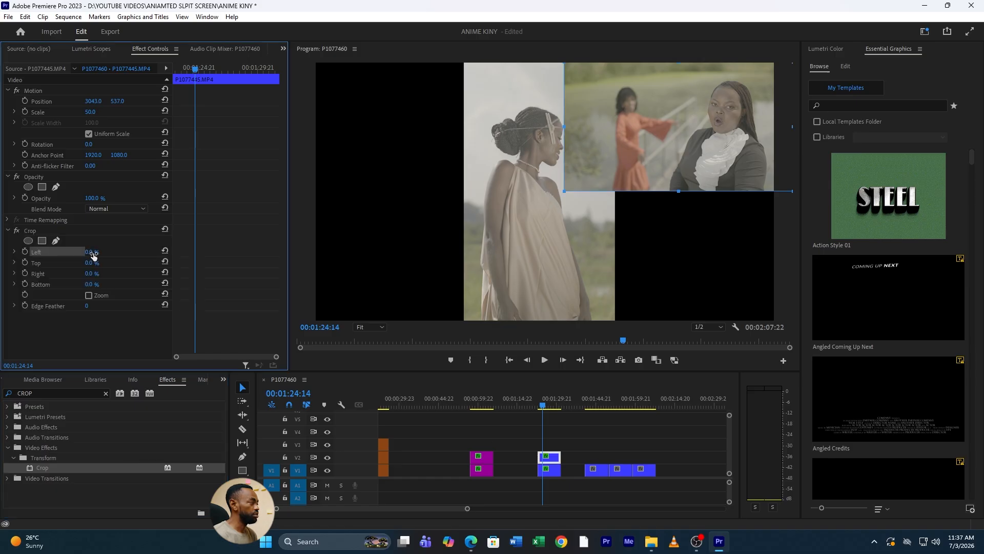
drag(96, 252, 93, 273)
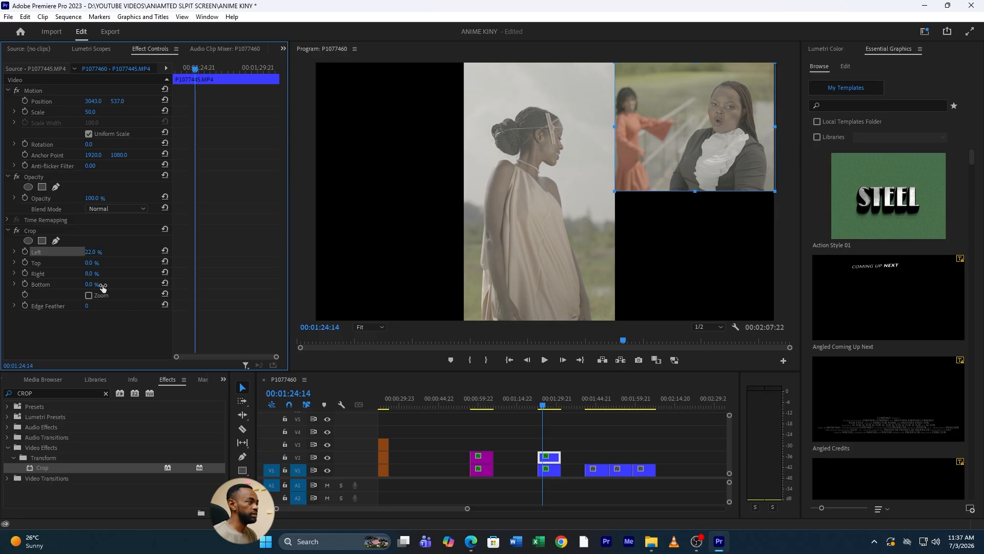
Stack P1077444.MP4 on V3 above the other two blue clips and scale it to 50.
click(598, 468)
click(595, 403)
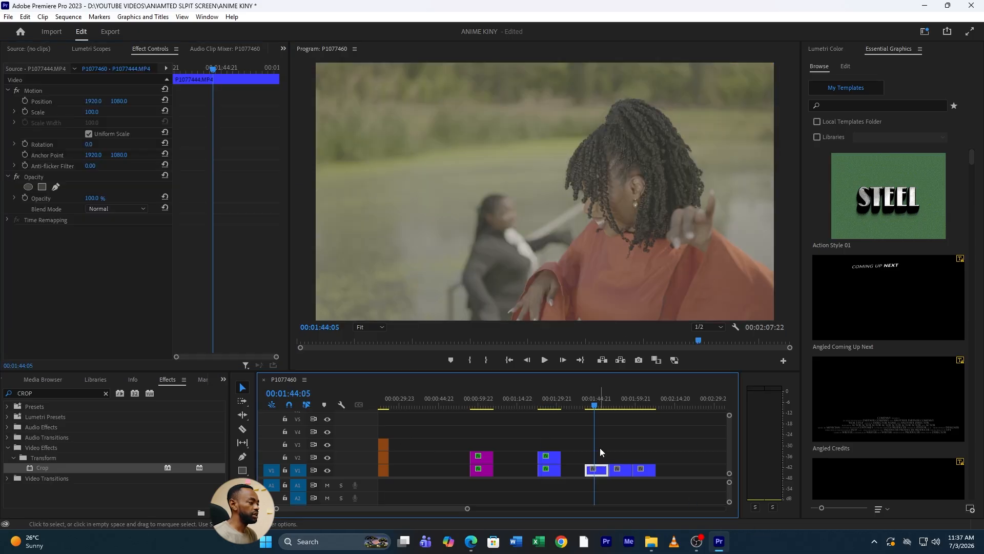
drag(598, 470, 551, 444)
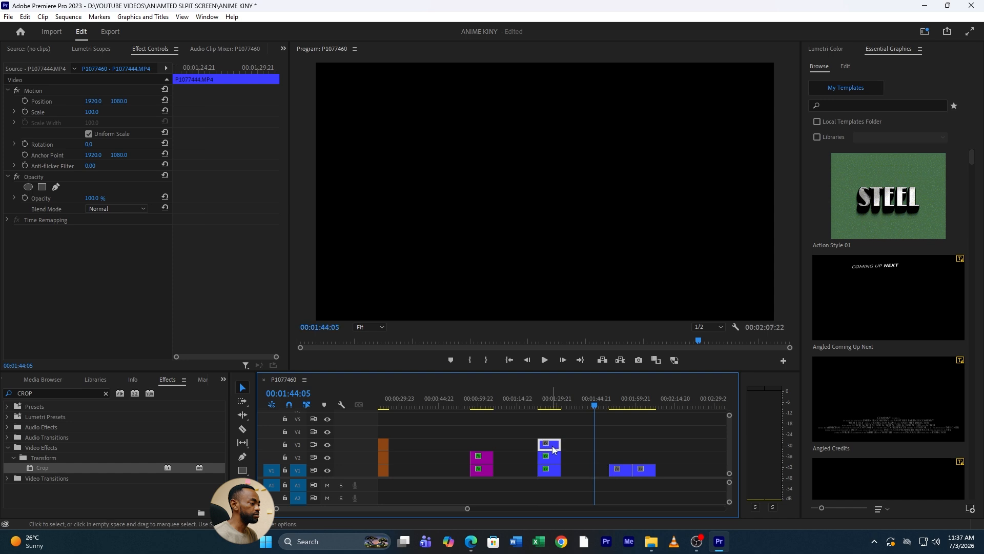
click(551, 403)
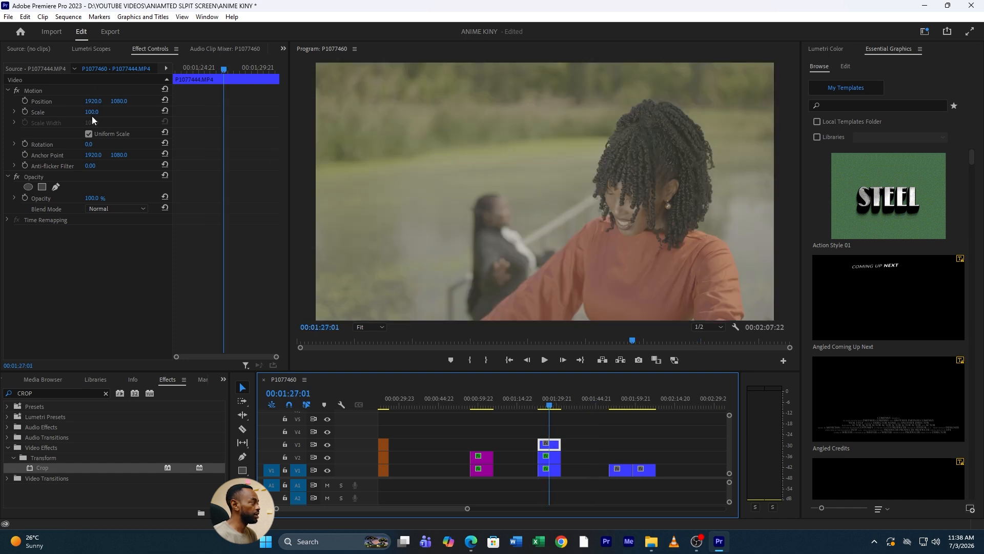
click(97, 111)
text(5)
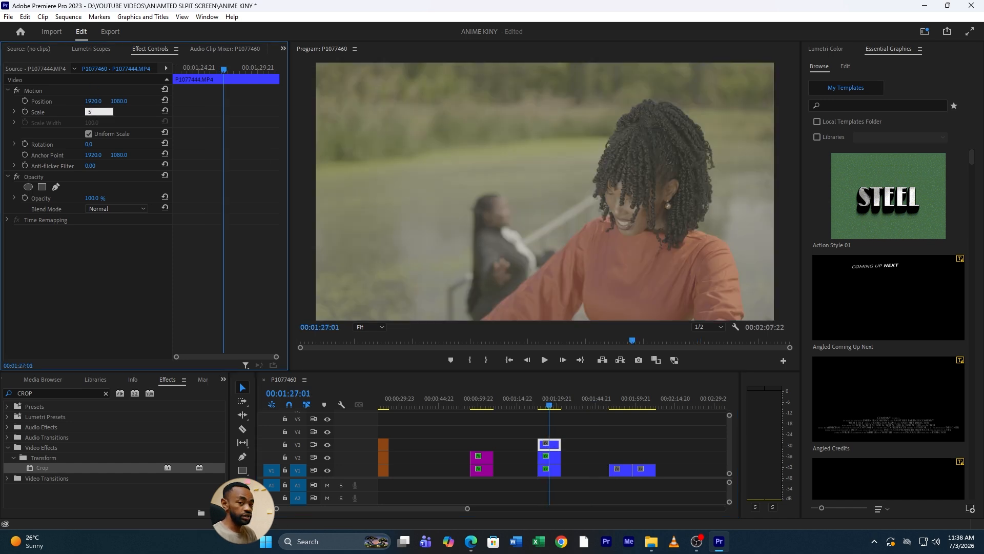
text(0)
key(Return)
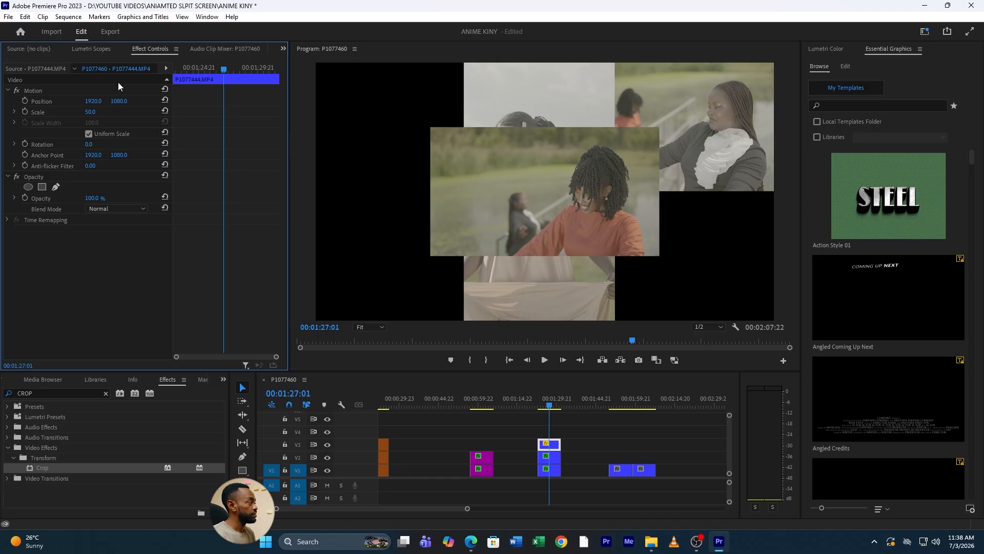
Position P1077444.MP4 at 353, 537 in the frame's upper-left corner and apply the Crop effect to it.
drag(96, 101, 1, 101)
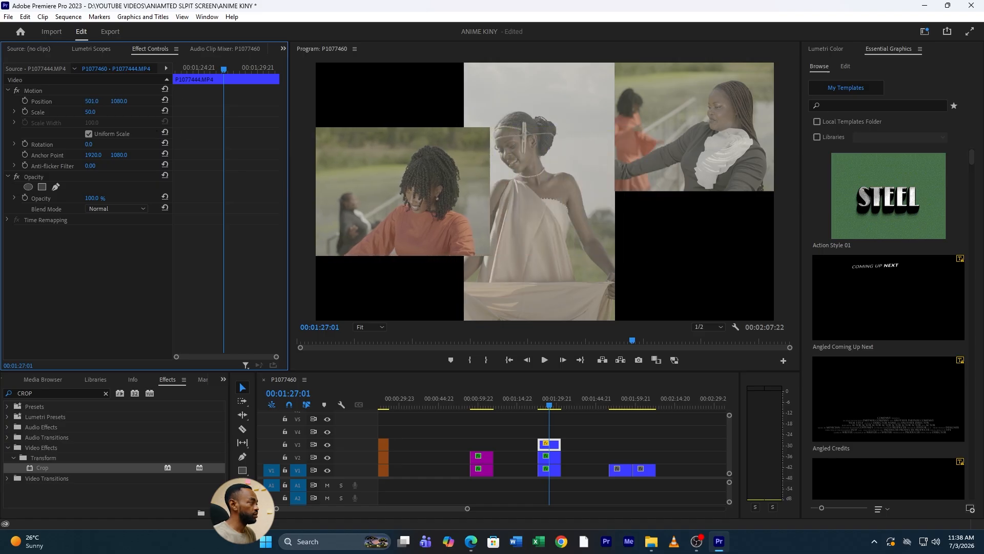
drag(128, 101, 13, 101)
drag(32, 466, 549, 443)
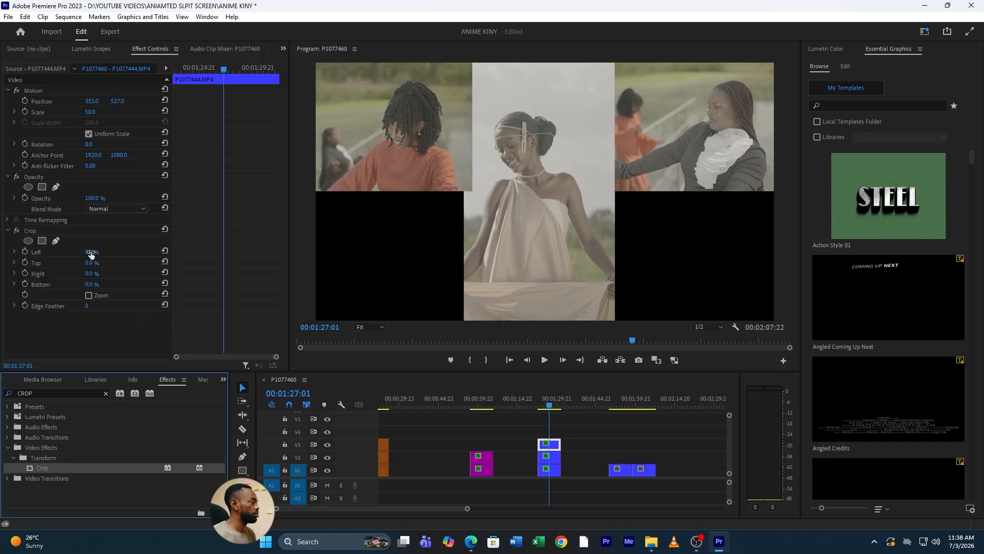
Crop P1077444.MP4 by 30% left and 3% right, and set its horizontal position to 339 to meet the centre panel.
drag(91, 253, 152, 252)
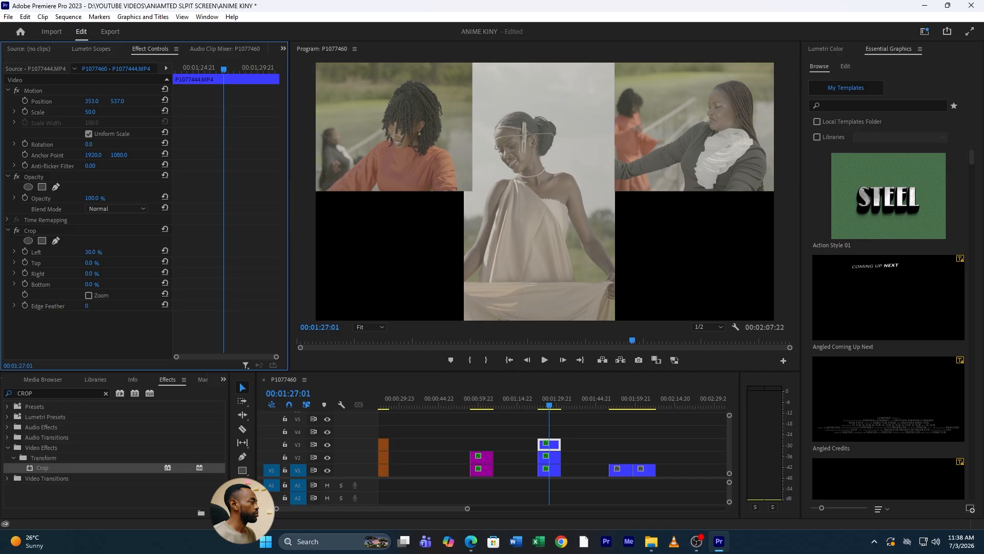
mouse_move(89, 275)
mouse_down()
mouse_move(112, 275)
mouse_move(95, 275)
mouse_up()
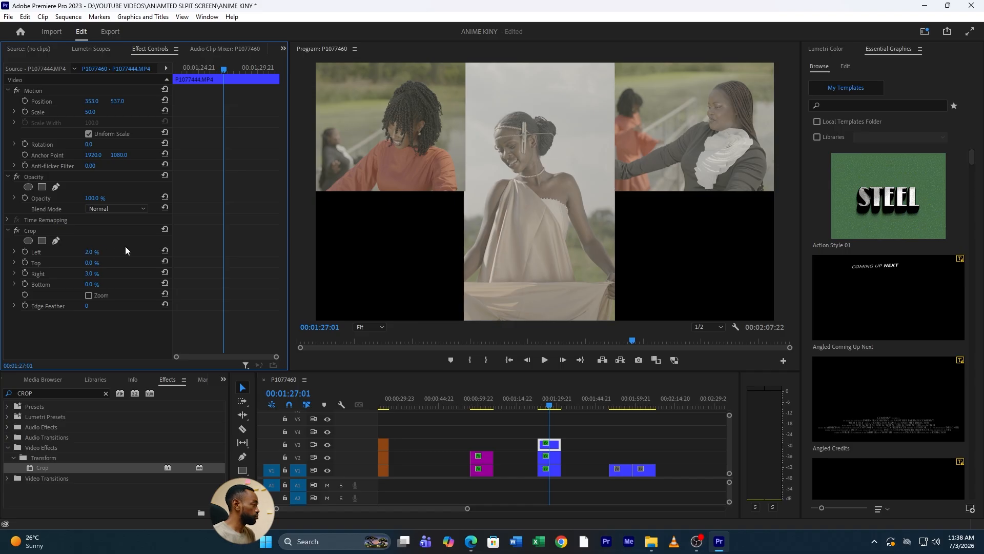
key(ctrl+z)
drag(93, 102, 86, 101)
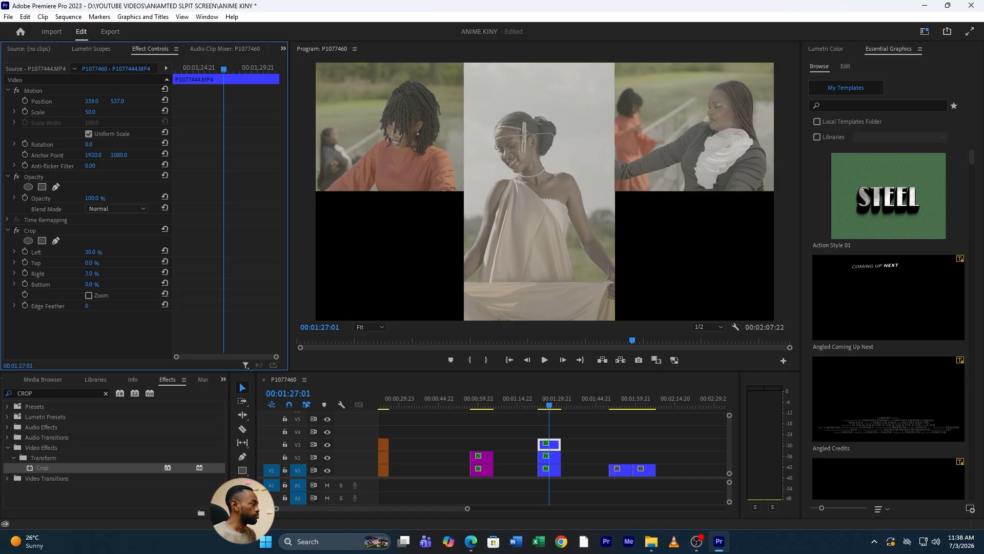
Stack P1077450.MP4 on V4 above the blue clips and scale it to 50.
drag(622, 469, 552, 434)
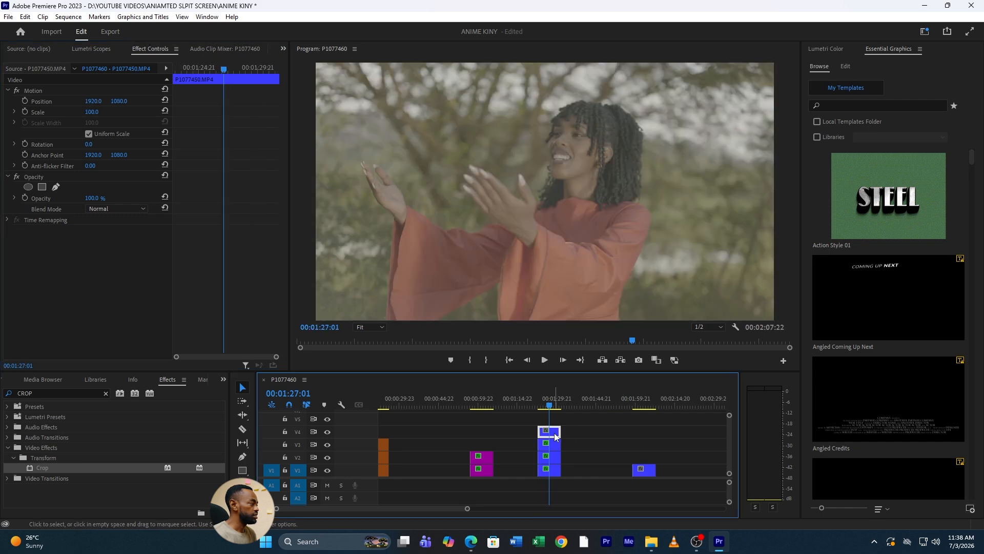
click(91, 113)
text(50)
key(Return)
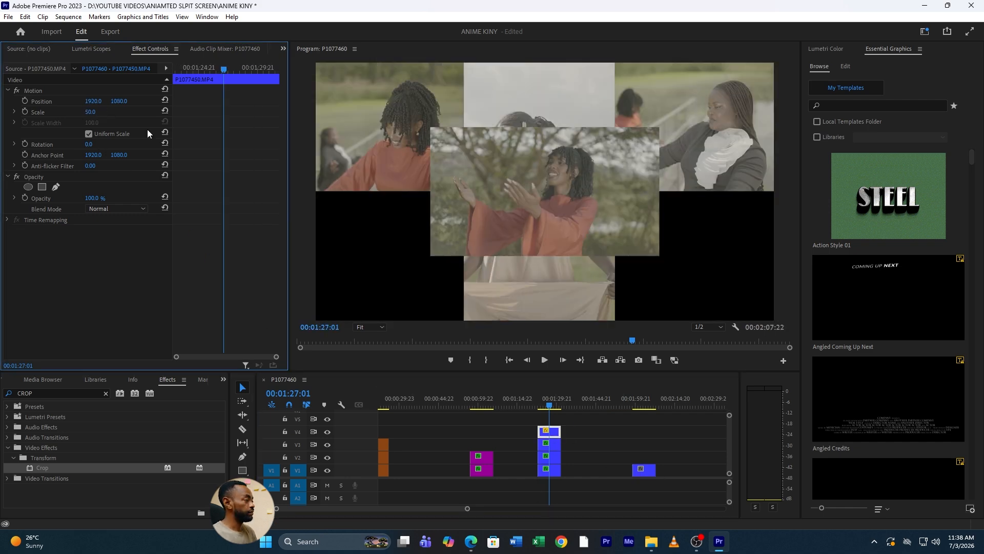
Place P1077450.MP4 as the lower-left panel at vertical position 1618, cropped 14% left and 19% right, with its edge meeting the centre panel.
drag(119, 101, 215, 101)
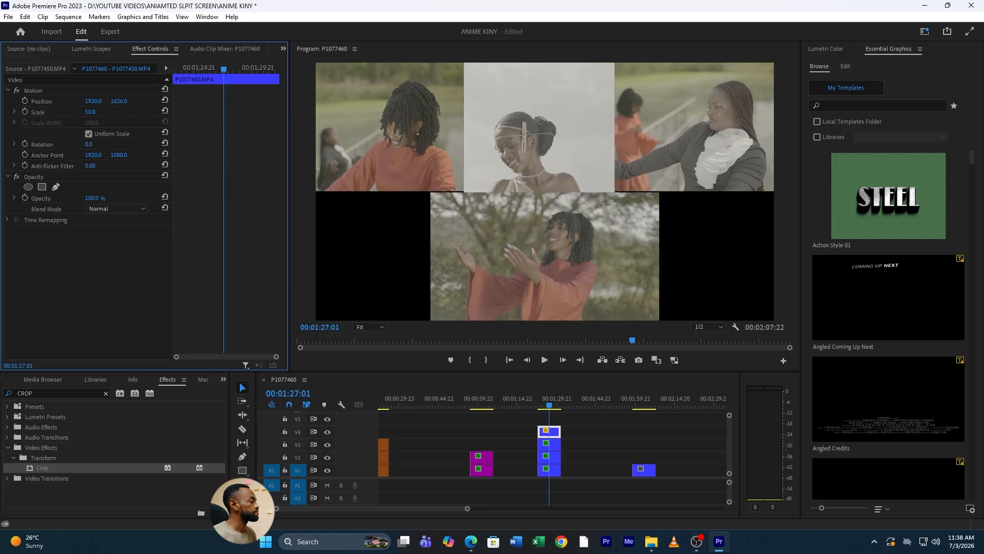
drag(91, 101, 16, 101)
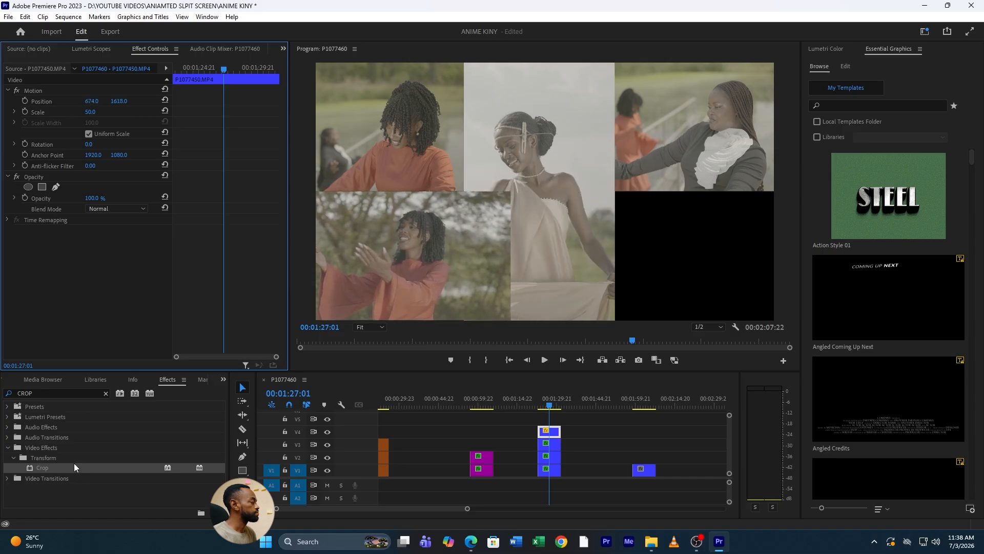
drag(43, 468, 550, 431)
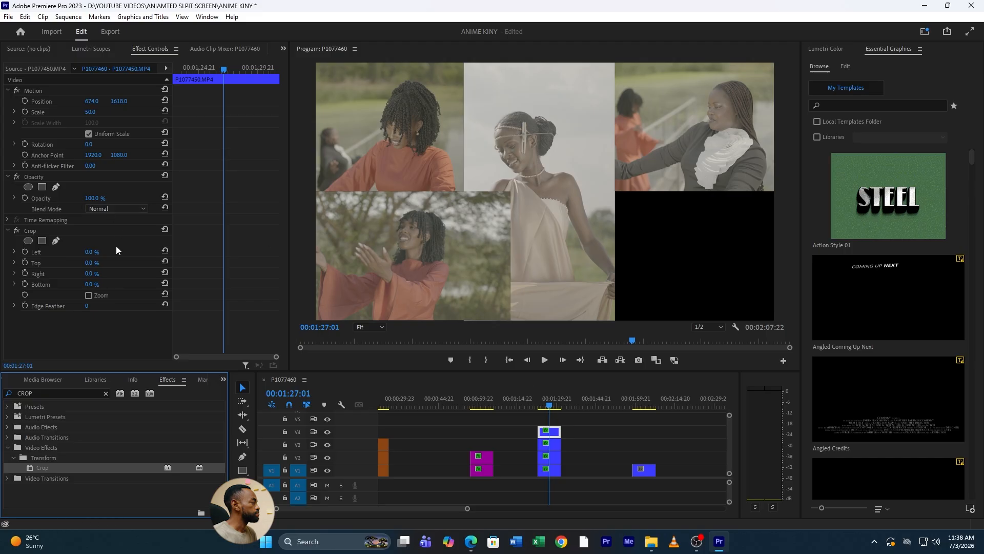
drag(89, 254, 109, 273)
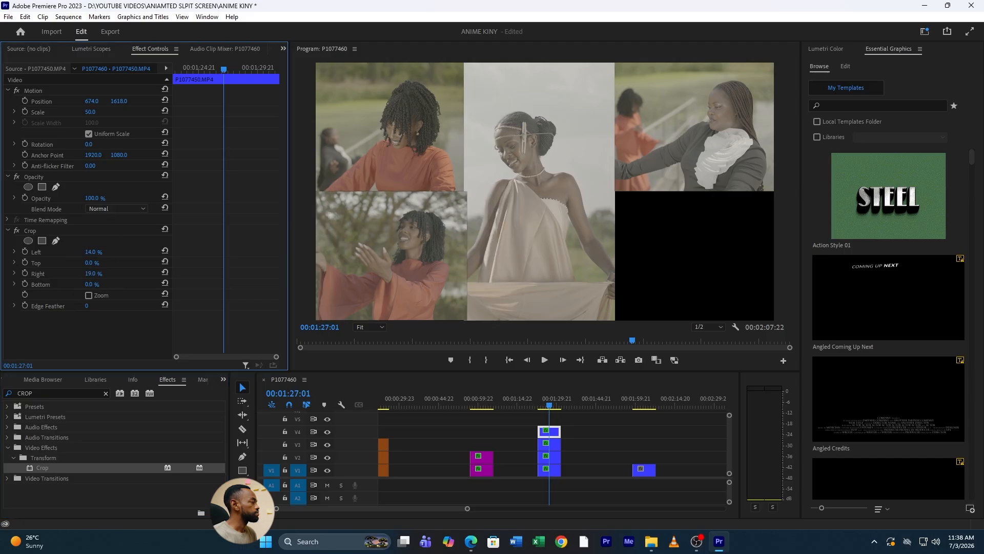
drag(92, 101, 85, 102)
Stack P1077449.MP4 on V5 above the blue clips and scale it to 50.
drag(644, 468, 551, 420)
click(92, 111)
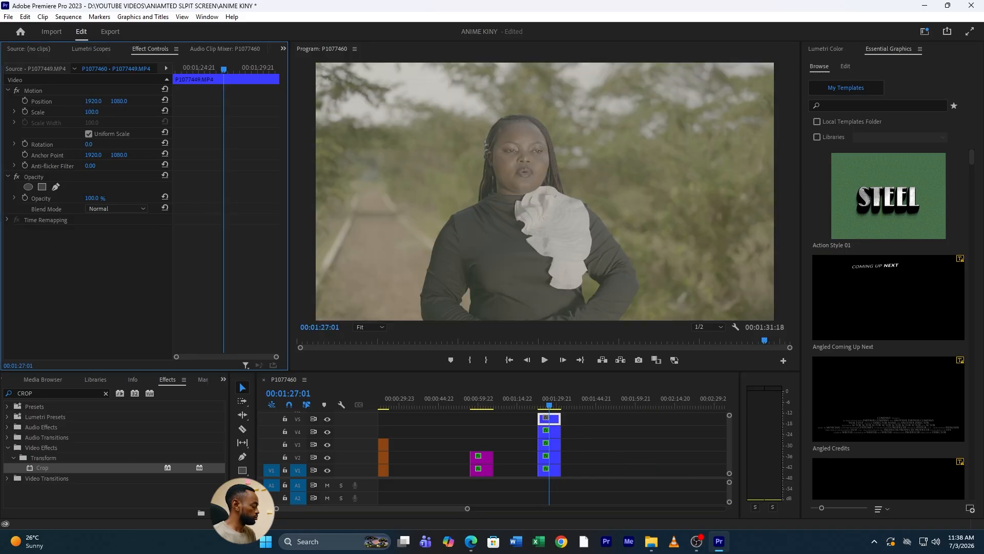
text(50)
key(Return)
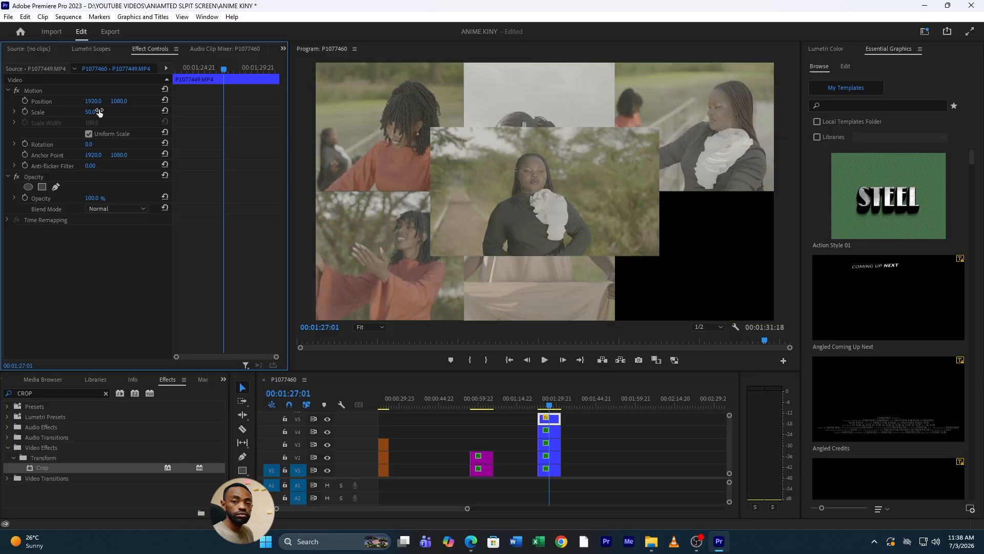
Place P1077449.MP4 as the lower-right panel at vertical position 1617, cropped 16% left and 13% right, with its edge meeting the centre panel.
drag(91, 103, 127, 102)
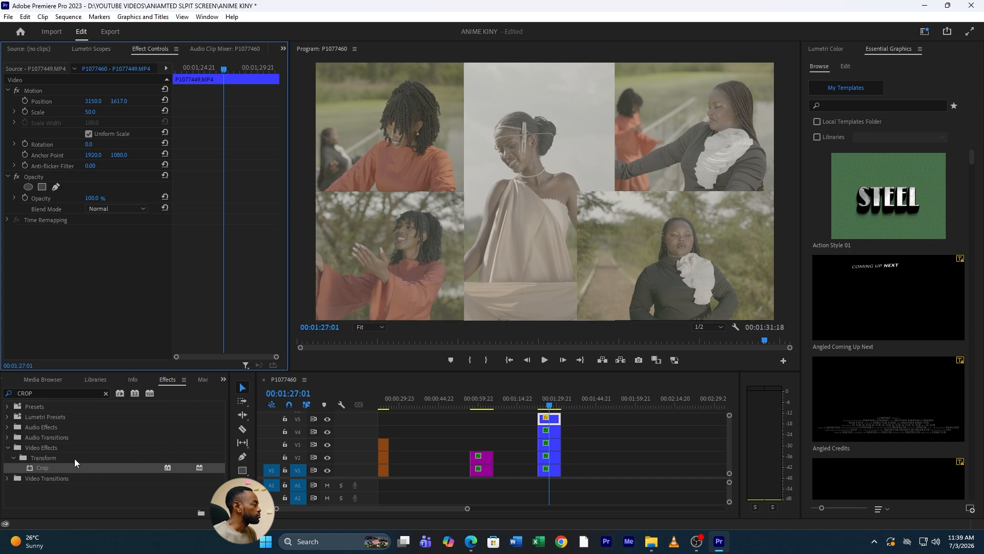
drag(74, 462, 548, 418)
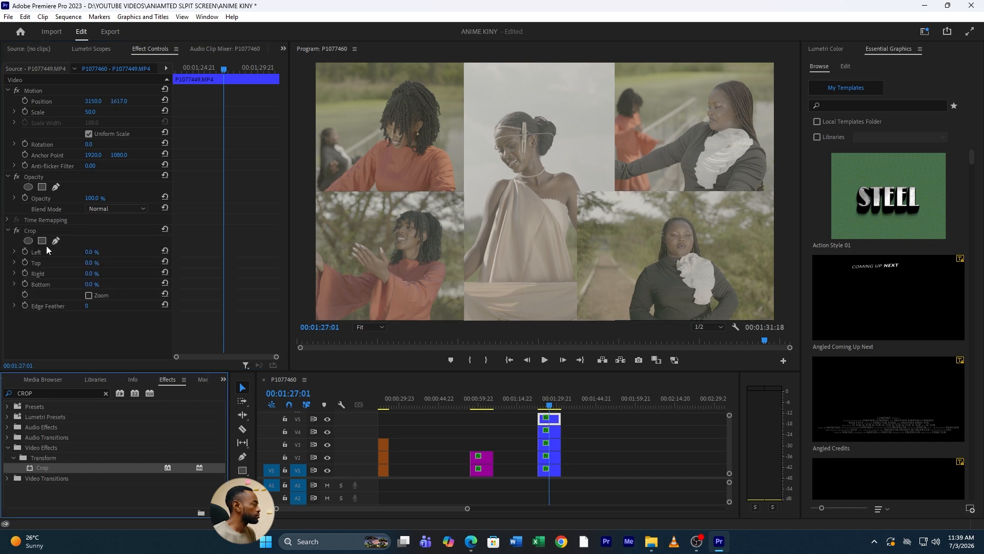
drag(85, 255, 93, 275)
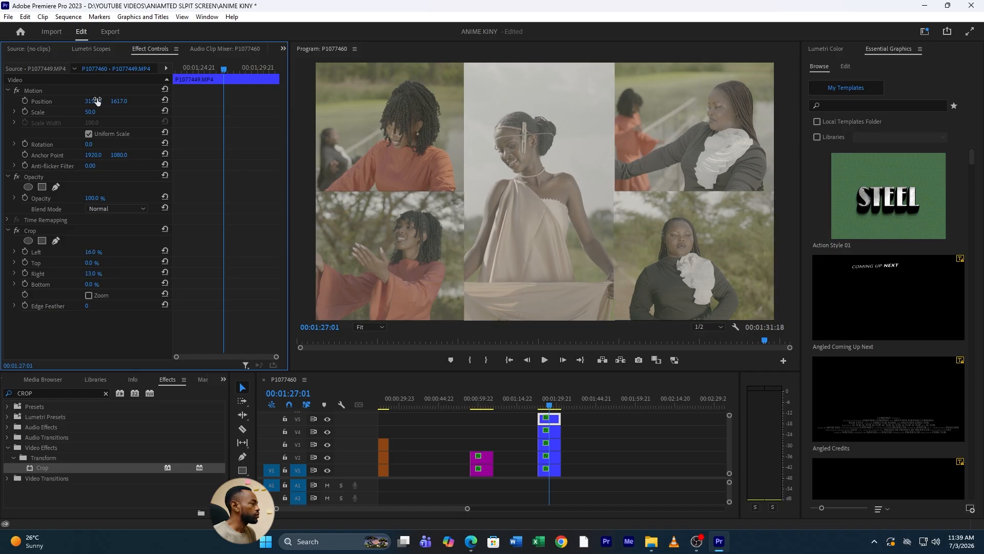
drag(97, 101, 101, 101)
click(618, 438)
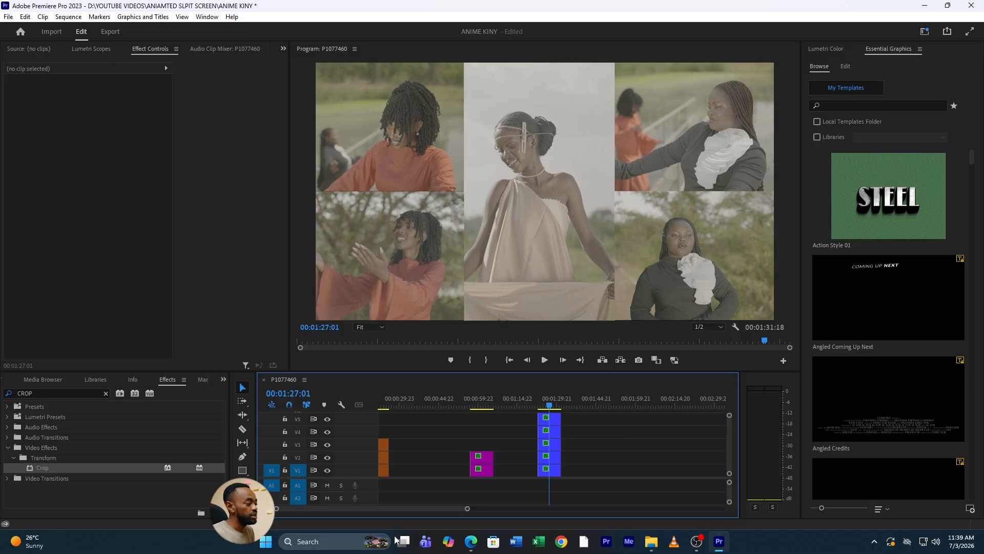
scroll(407, 507, up, 3)
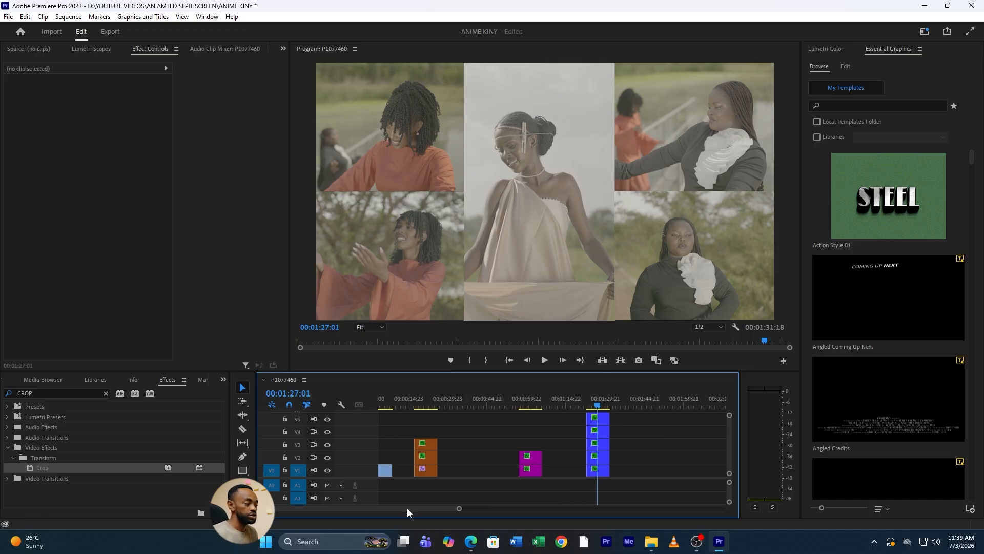
Play the orange three-panel section from its start to judge when the panels should finish arriving.
click(437, 404)
key(equal)
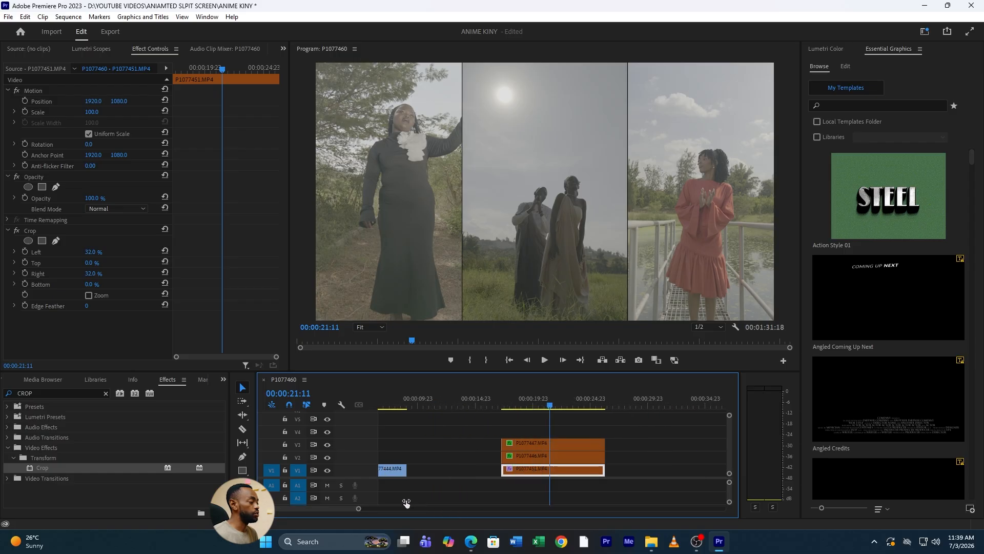
drag(406, 503, 403, 502)
click(501, 409)
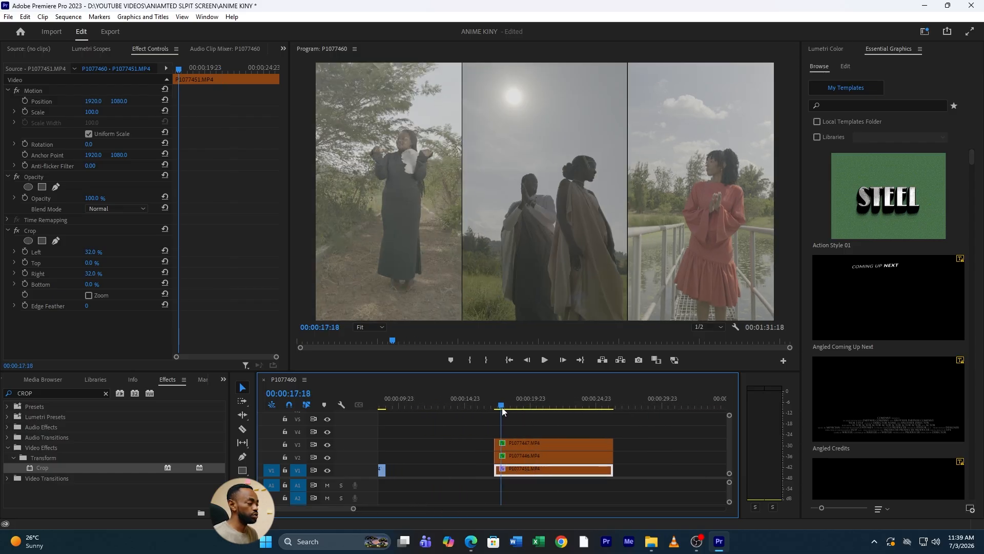
drag(342, 511, 339, 510)
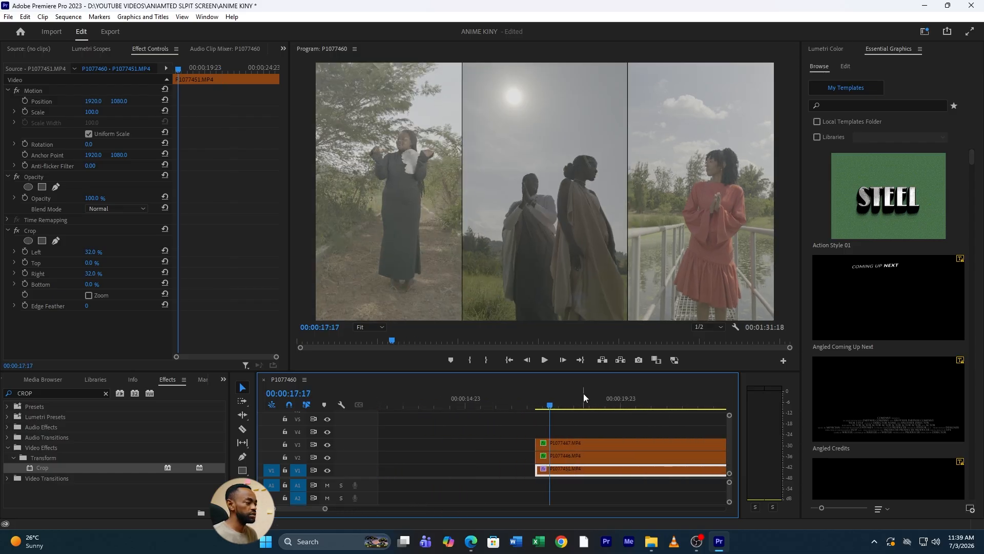
mouse_move(551, 403)
mouse_down()
mouse_move(568, 405)
mouse_move(537, 406)
mouse_up()
key(space)
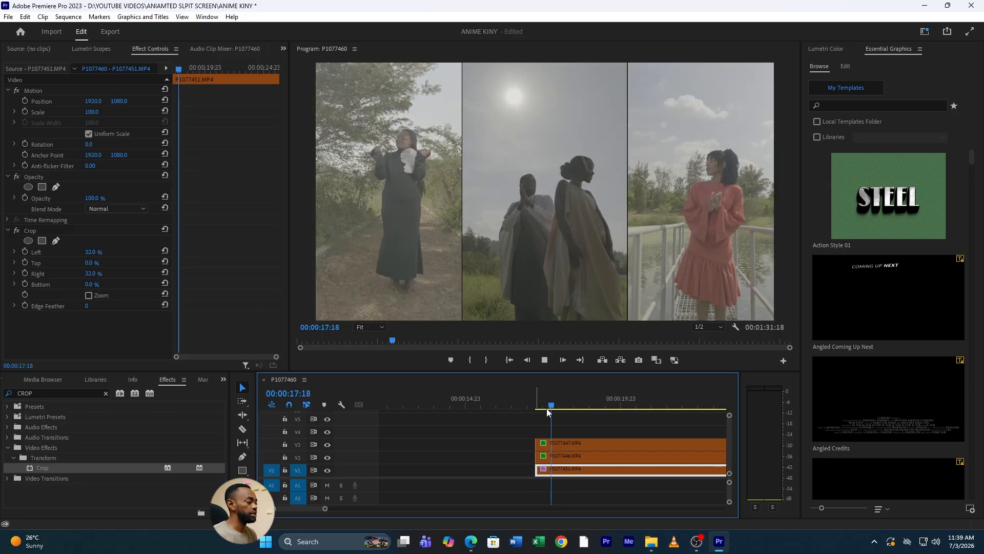
key(space)
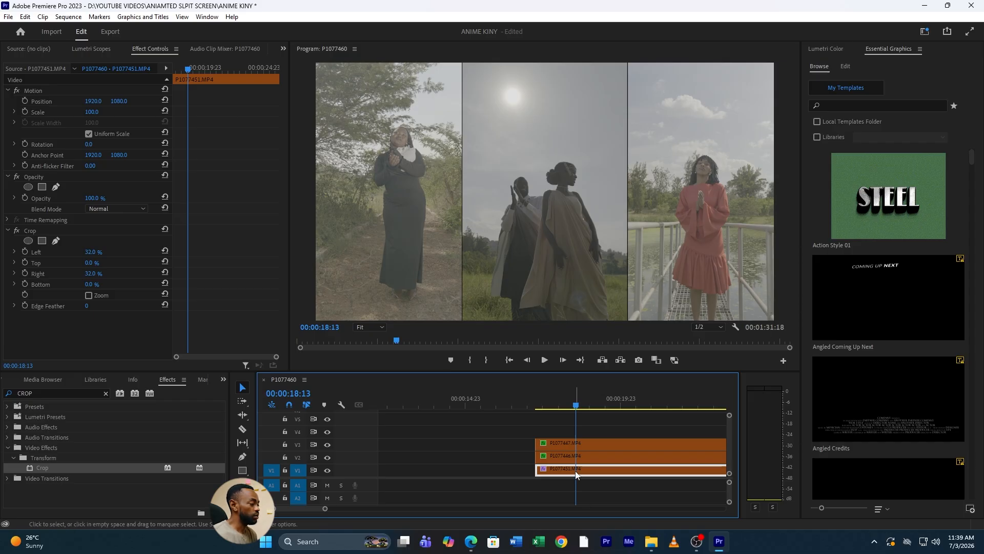
Animate P1077451.MP4 rising into the centre panel with vertical position keyframes of 3330 at 00:00:17:06 and 1080 at 00:00:18:17, and preview it.
mouse_move(575, 406)
mouse_down()
mouse_move(538, 406)
mouse_move(582, 406)
mouse_up()
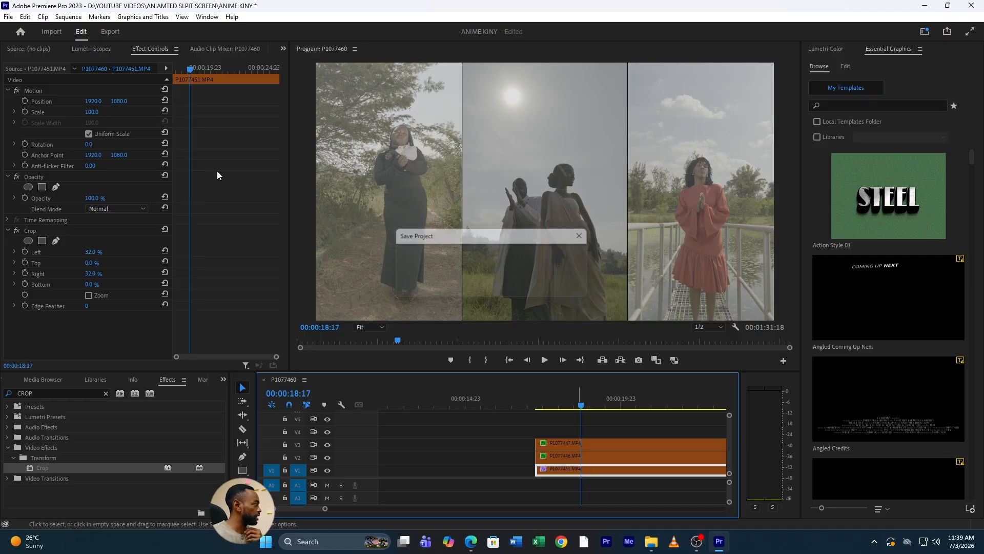
click(25, 101)
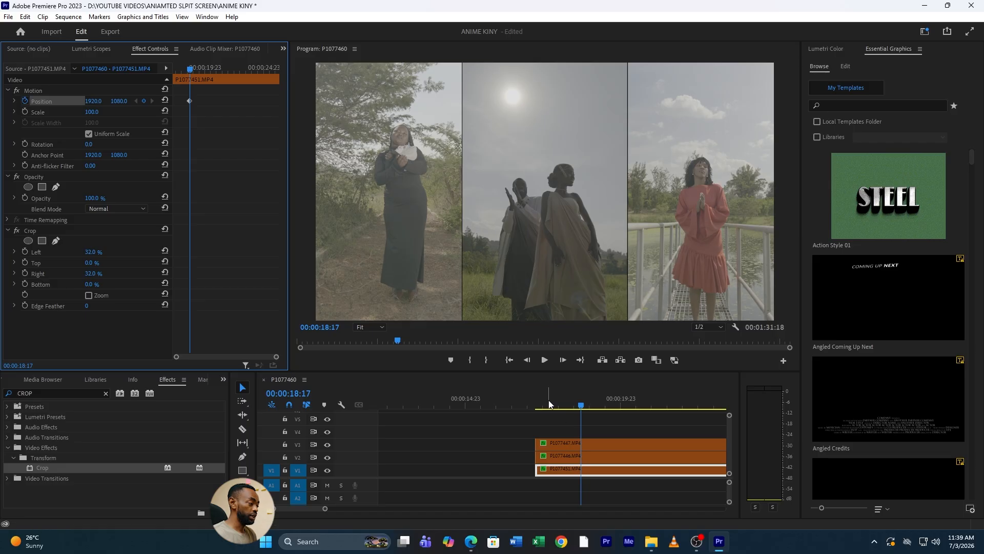
drag(552, 405, 536, 405)
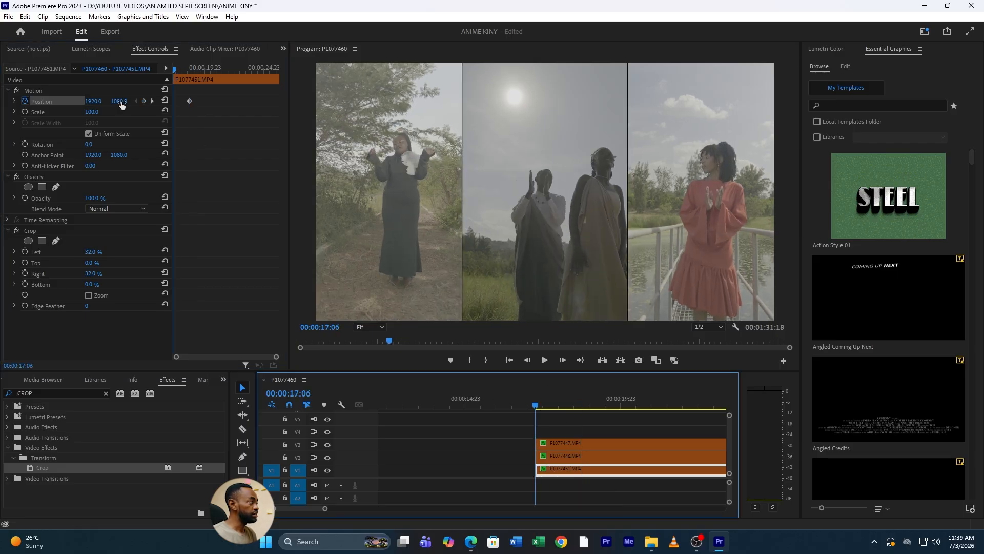
drag(119, 101, 274, 101)
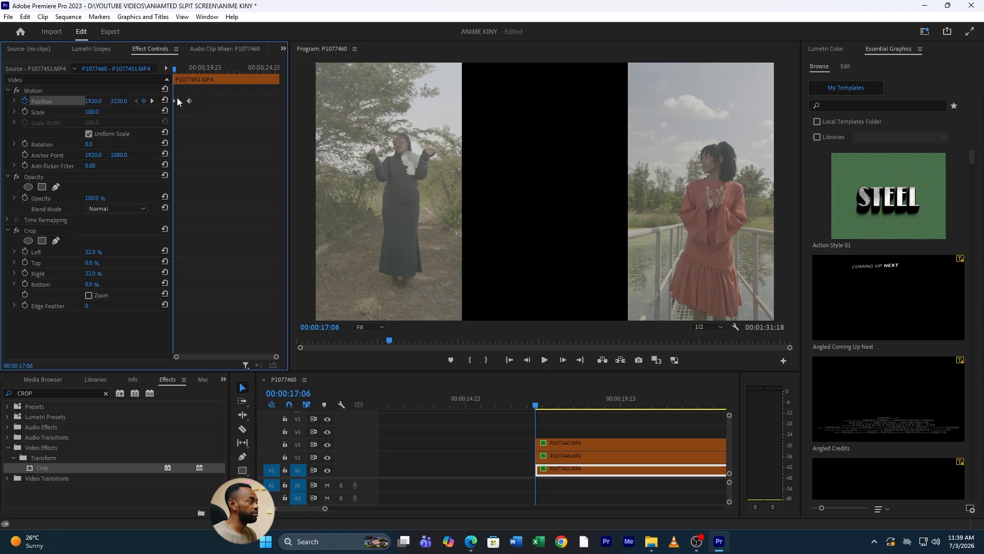
key(space)
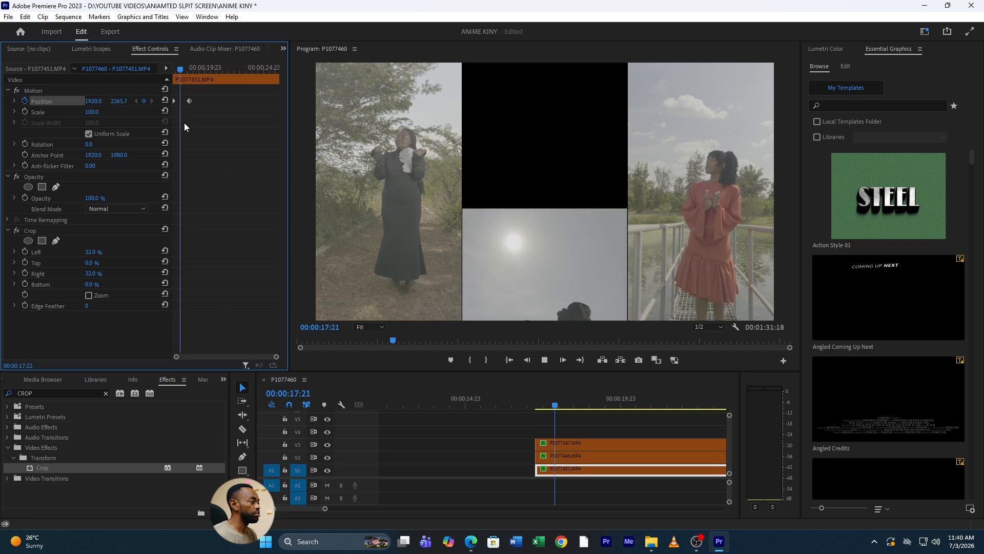
key(space)
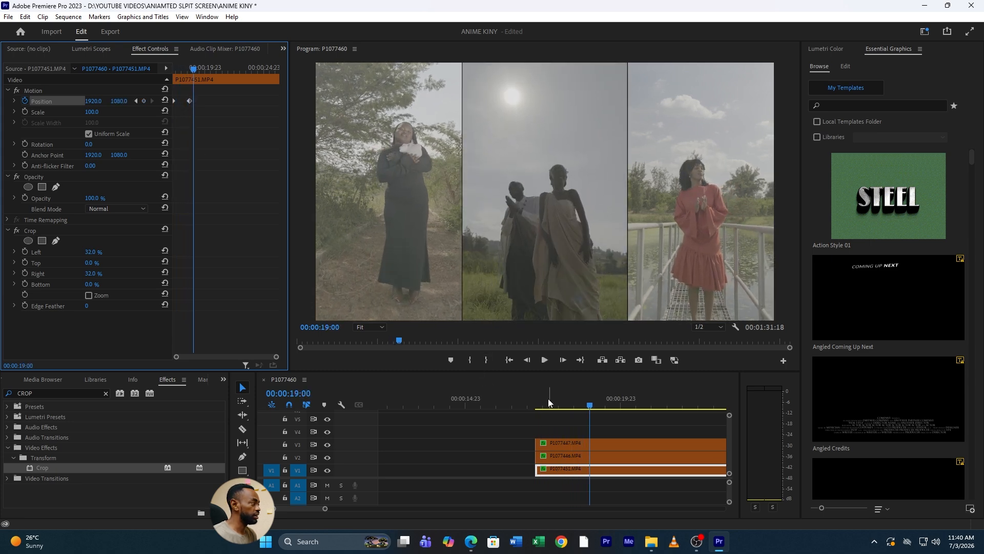
Animate P1077446.MP4 dropping in from above with vertical position keyframes of -1124 at 00:00:17:06 and 1080 at 00:00:18:17.
click(188, 68)
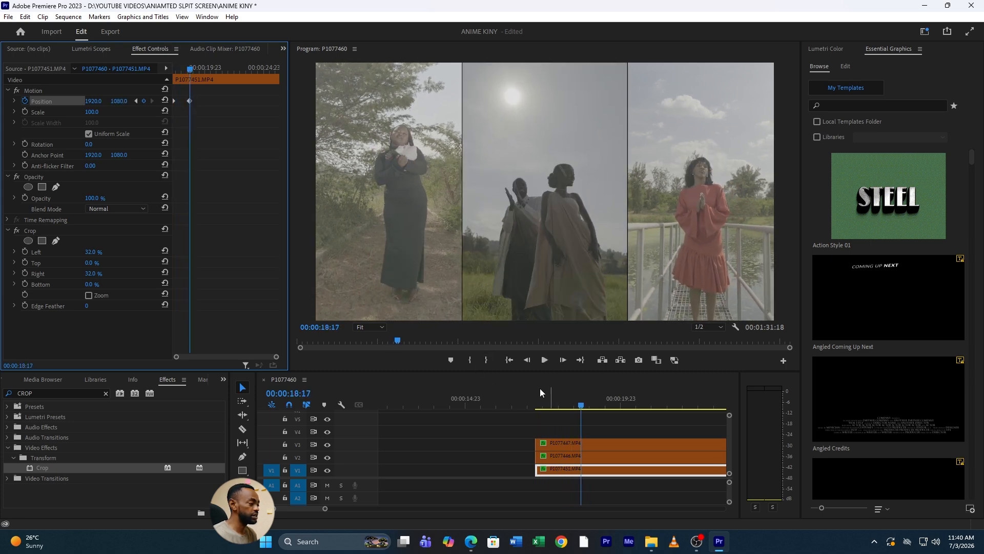
click(577, 457)
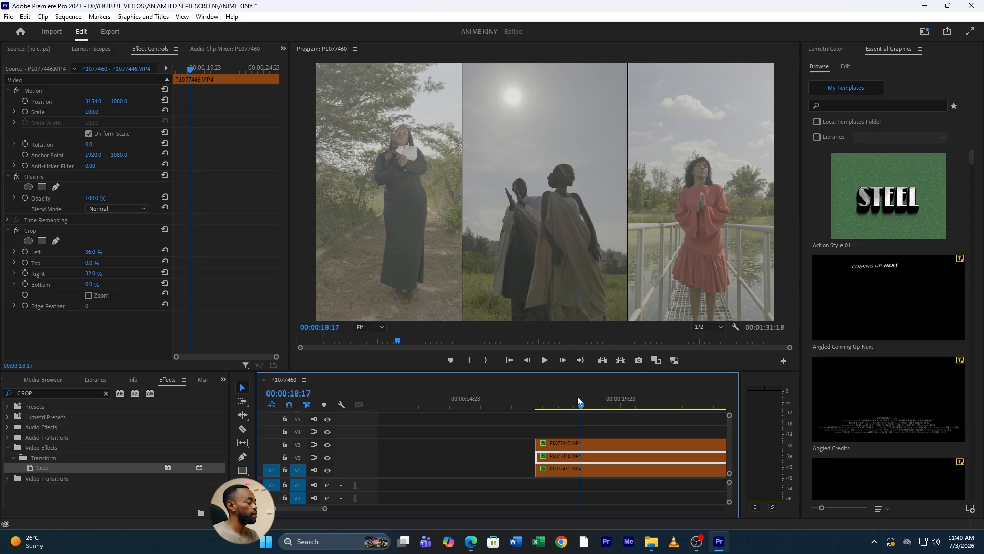
click(23, 101)
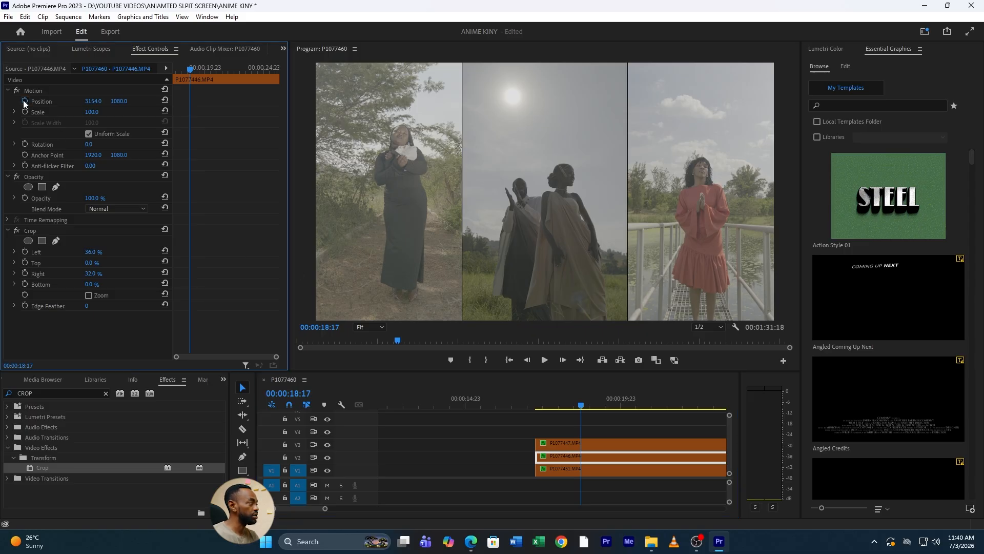
click(533, 402)
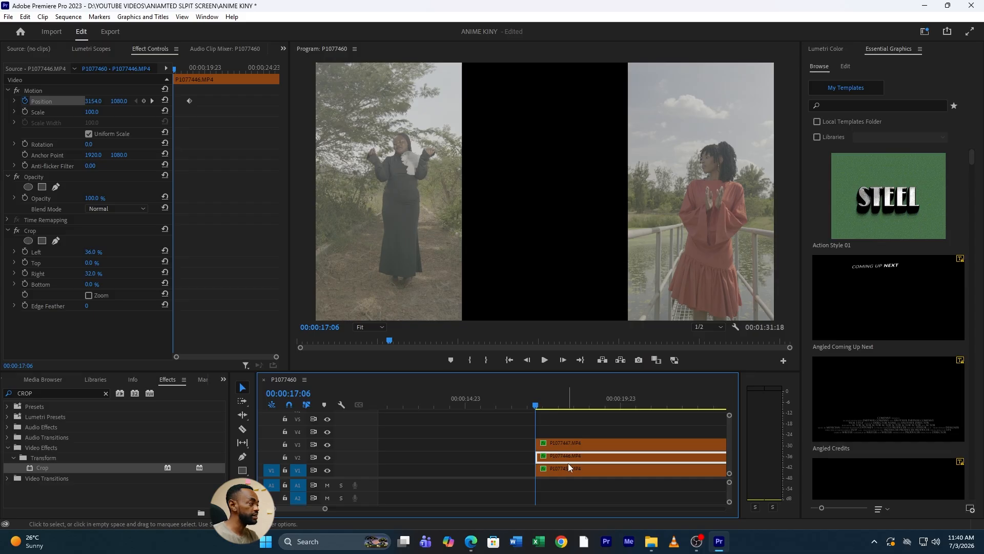
drag(120, 104, 67, 105)
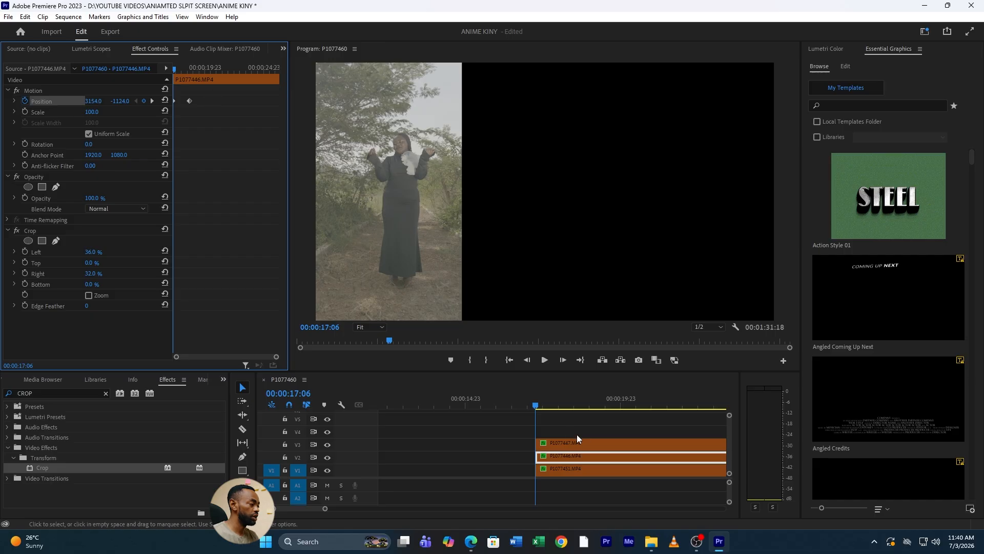
Animate P1077447.MP4 dropping in with vertical position keyframes of -1184 at 00:00:17:06 and 1080 at 00:00:18:17, and preview the three panels.
drag(539, 405, 582, 409)
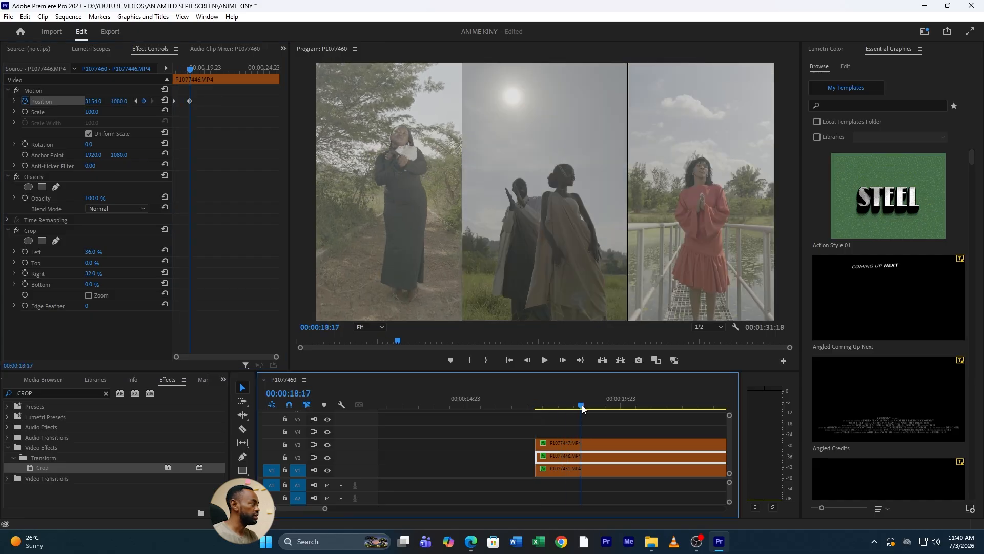
click(578, 446)
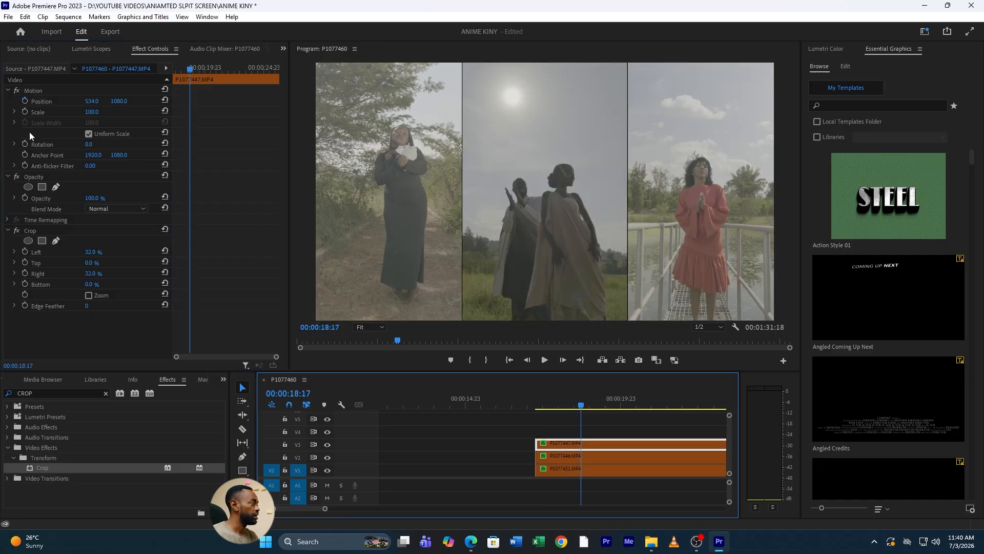
click(25, 100)
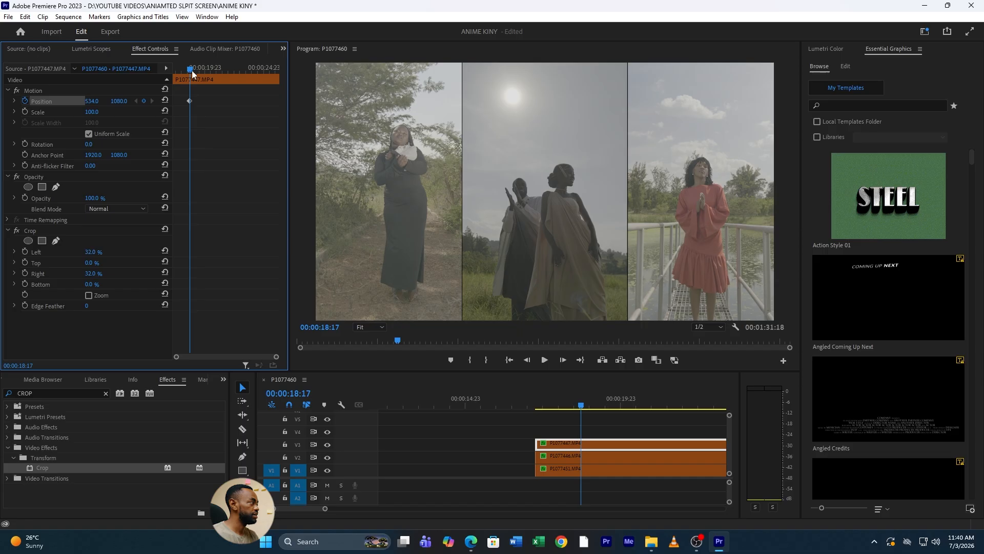
drag(192, 72, 171, 70)
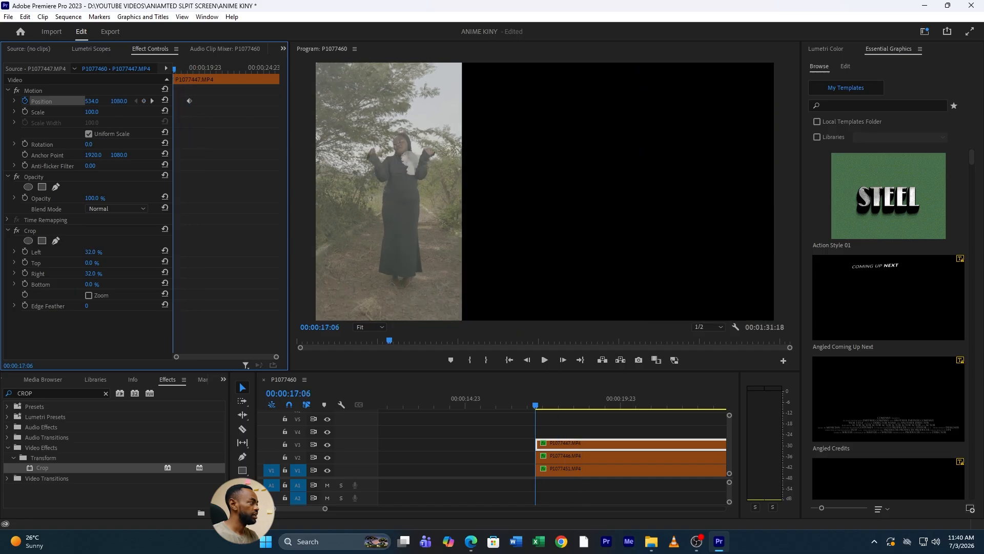
drag(119, 101, 31, 101)
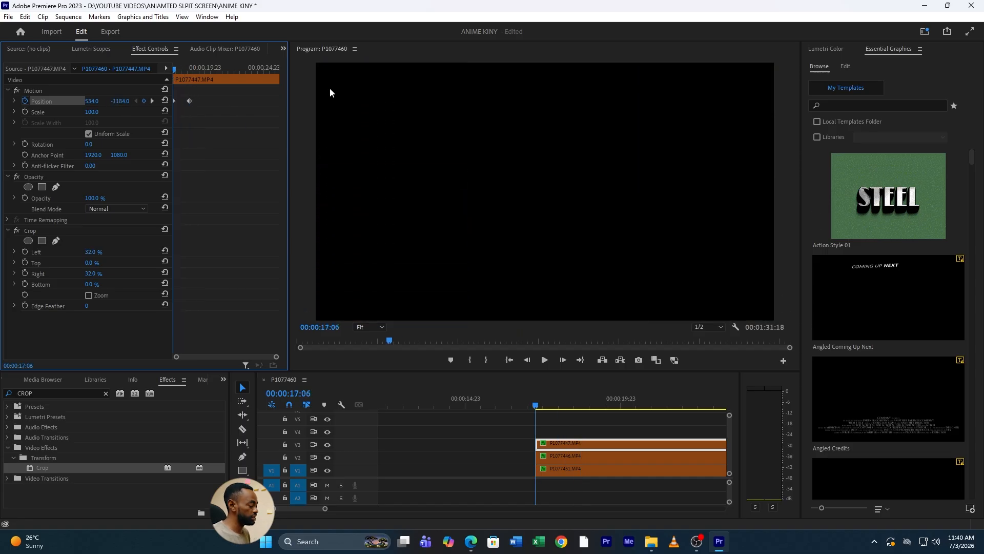
key(space)
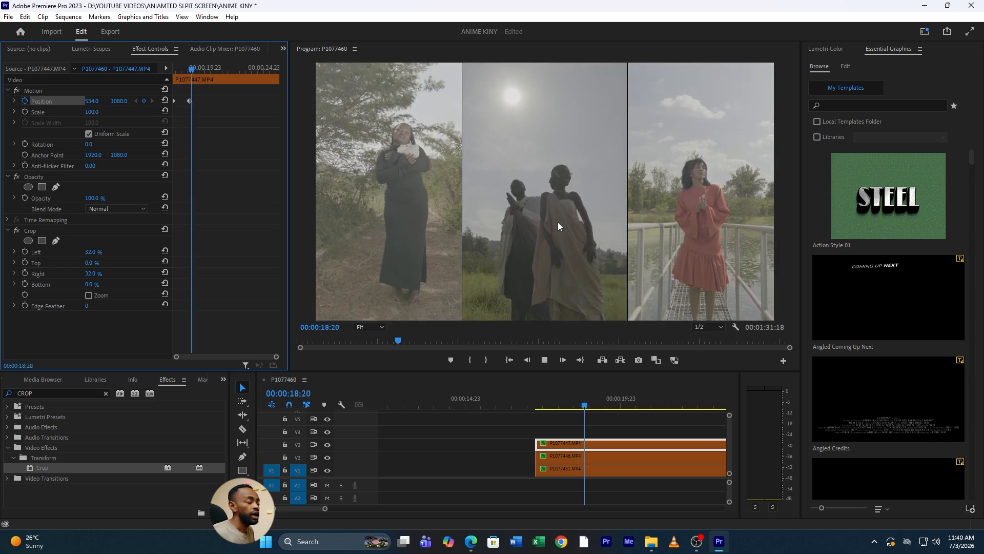
key(space)
Apply Ease Out to P1077451.MP4's position keyframes and shape the velocity curve so the motion peaks early and slows to a stop.
mouse_move(569, 402)
mouse_down()
mouse_move(542, 410)
mouse_move(582, 410)
mouse_move(536, 410)
mouse_move(585, 409)
mouse_up()
click(580, 468)
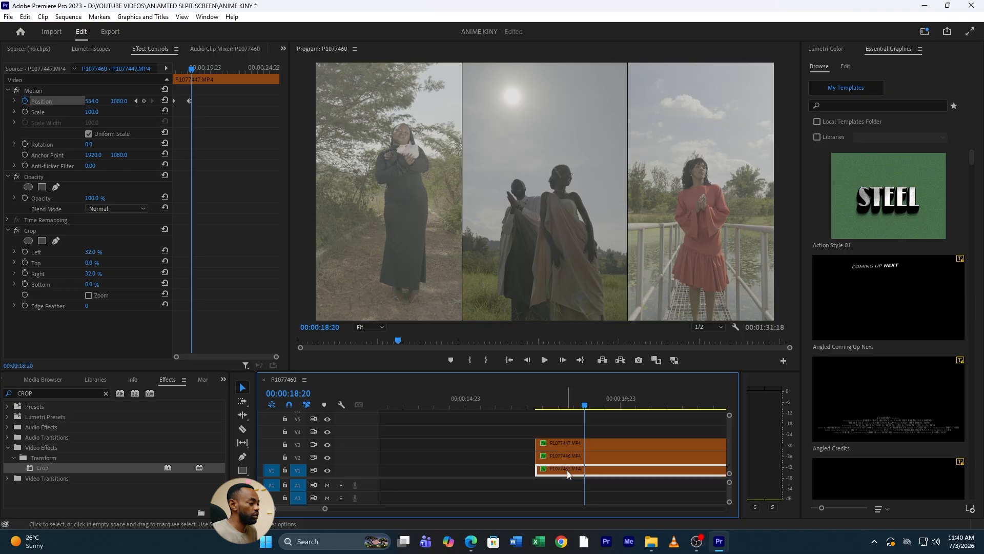
right_click(190, 100)
mouse_move(279, 190)
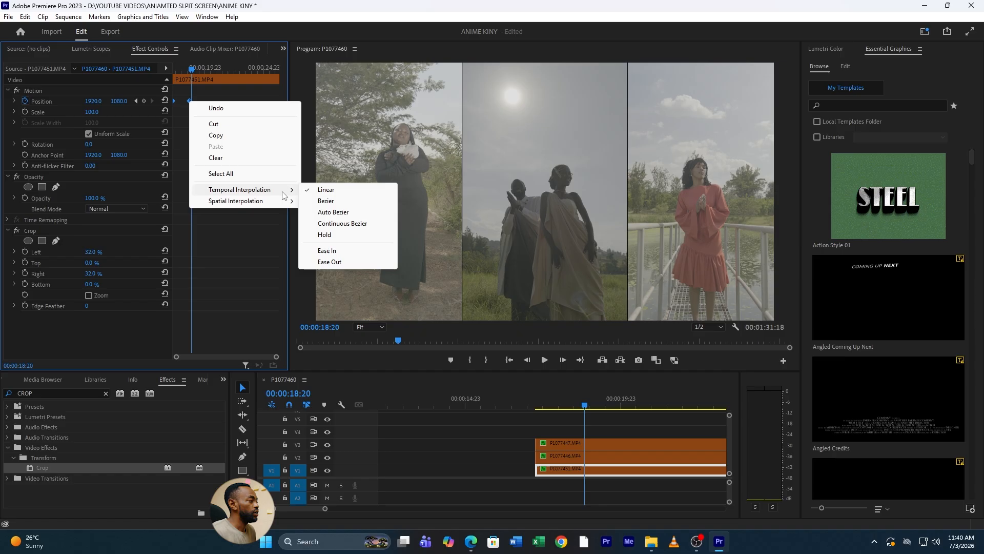
click(328, 262)
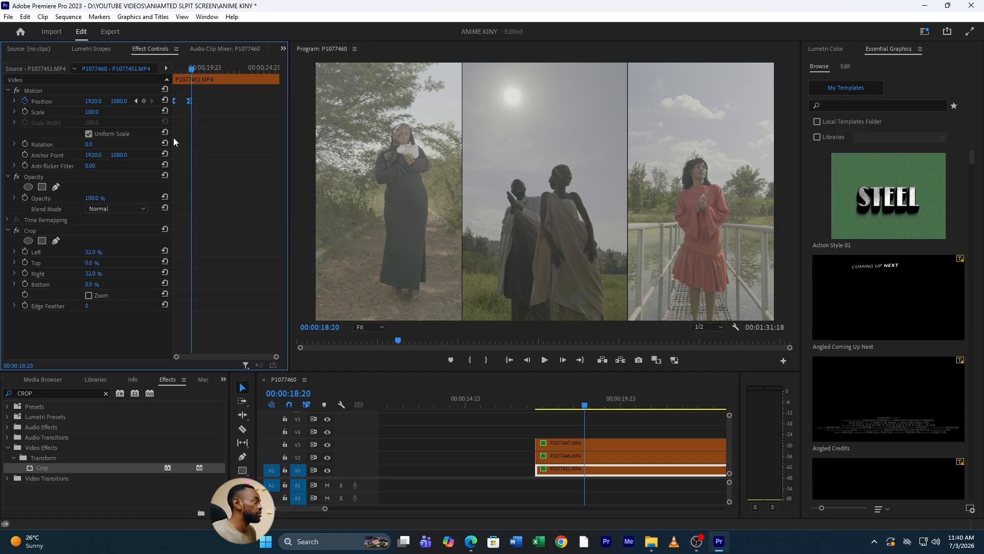
click(15, 101)
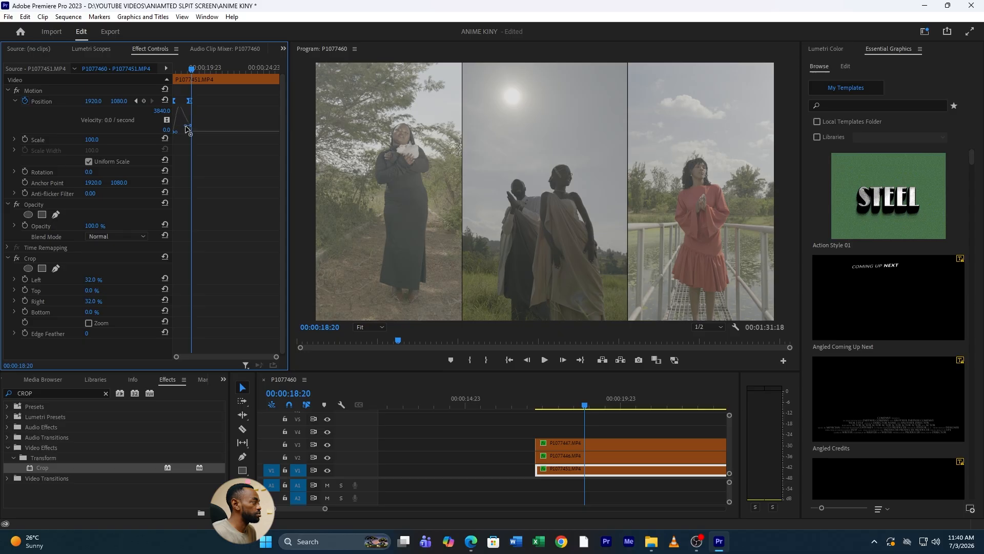
drag(187, 128, 181, 142)
Apply Ease Out to both position keyframes of P1077446.MP4 and skew its velocity curve toward the start of the move.
click(582, 457)
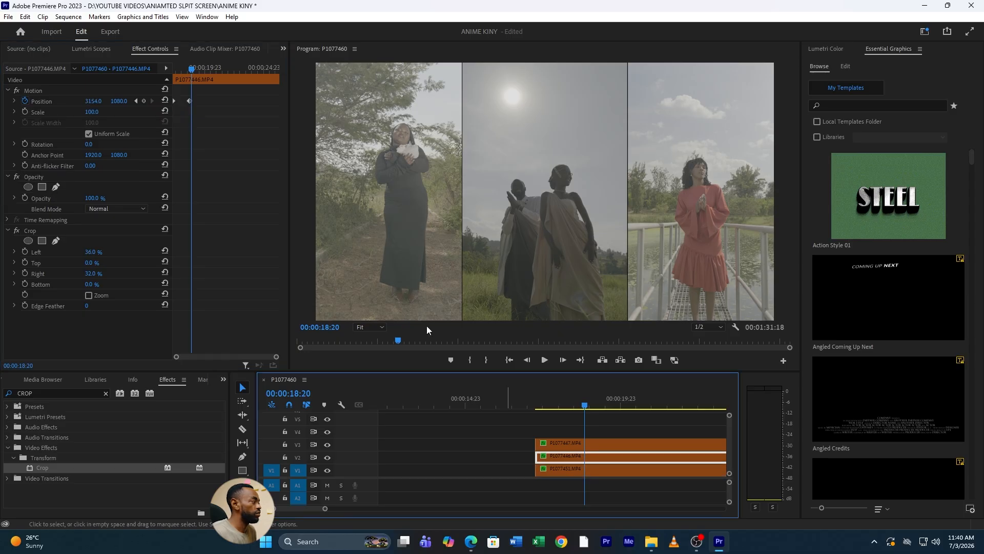
click(179, 70)
drag(205, 115, 132, 79)
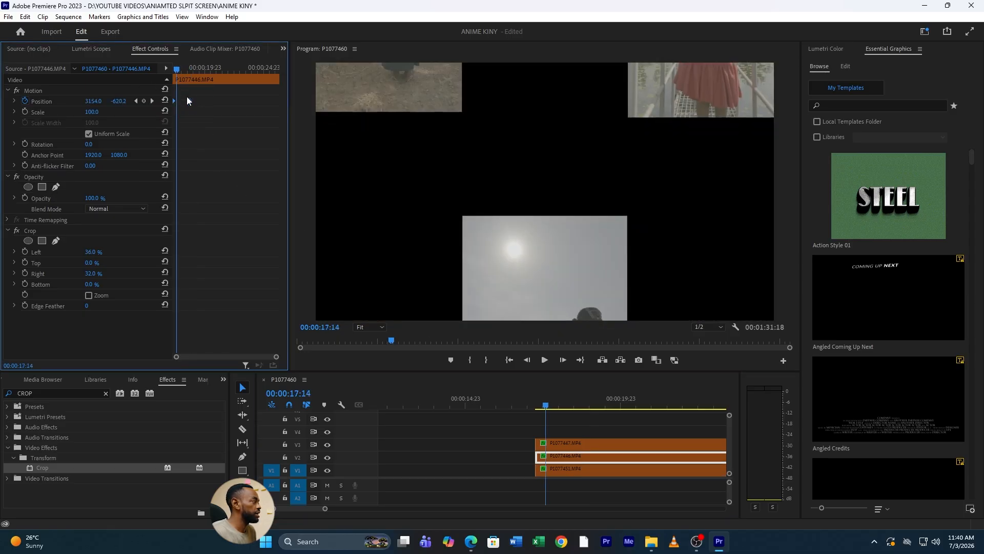
right_click(188, 99)
mouse_move(290, 193)
click(332, 261)
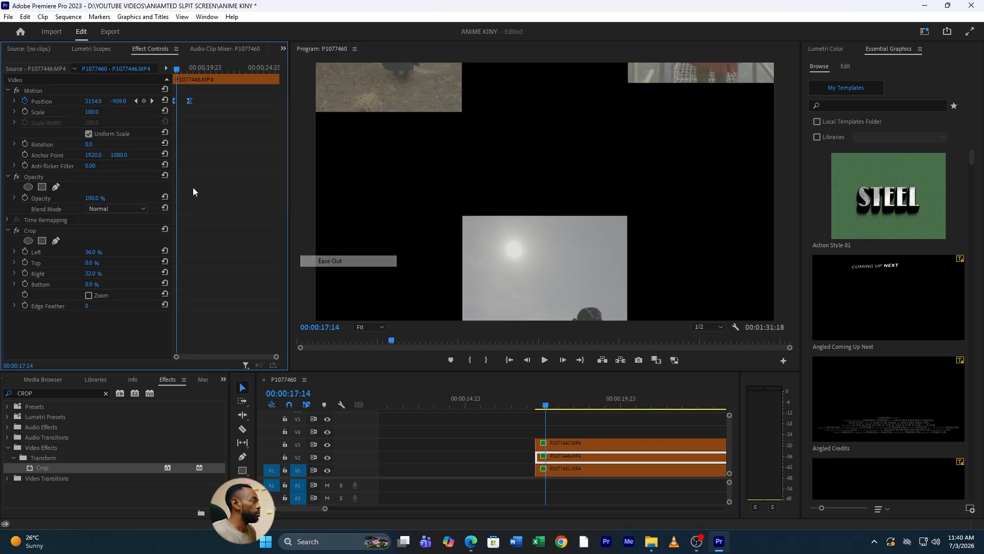
click(15, 101)
drag(187, 116, 175, 147)
Apply Ease Out to P1077447.MP4's position keyframes, shape its velocity curve into a sharp early peak, and play back the orange section.
click(561, 446)
click(189, 101)
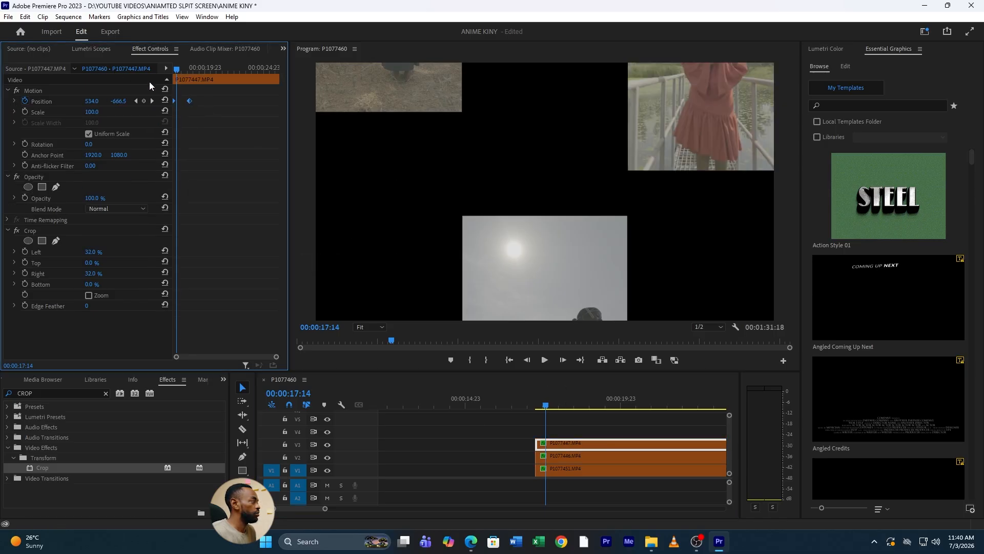
right_click(188, 103)
mouse_move(259, 192)
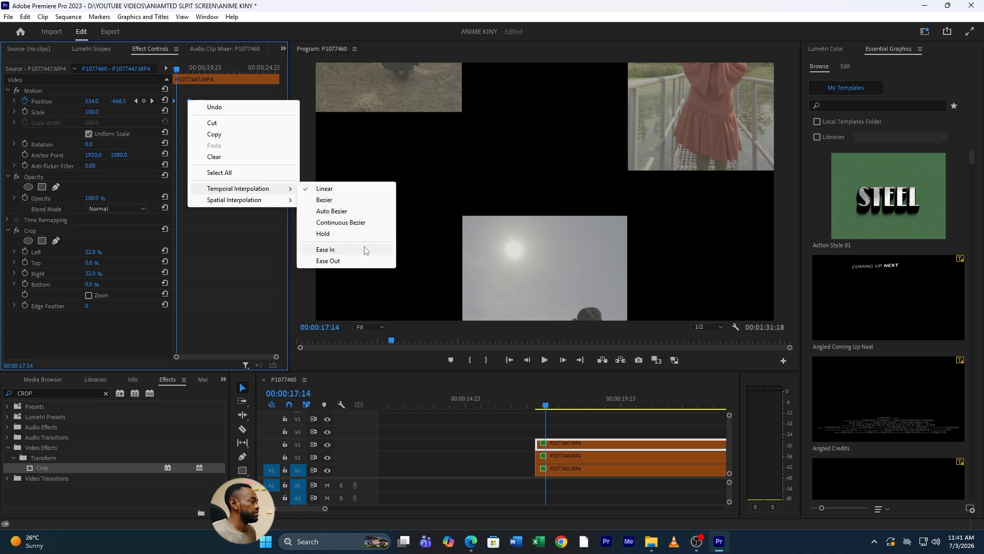
click(346, 264)
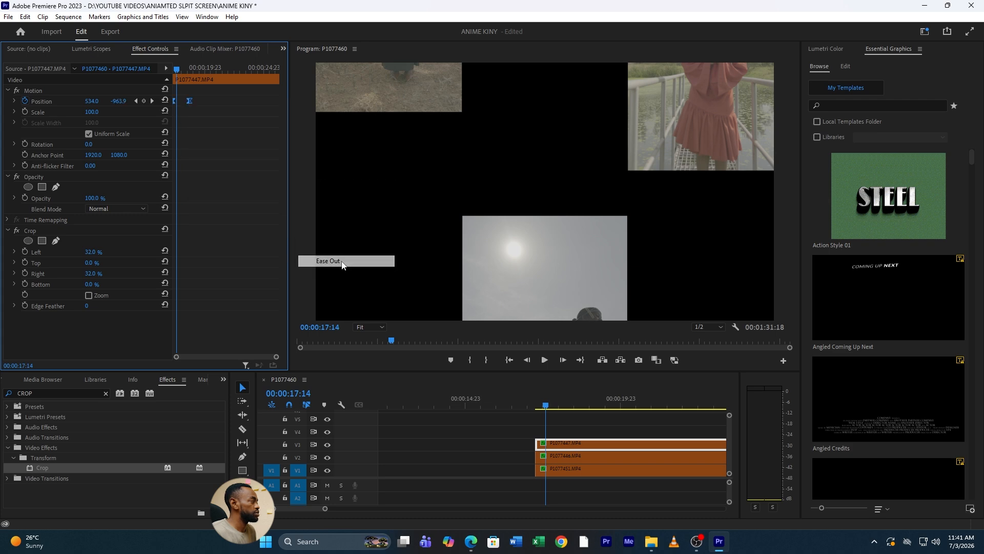
click(14, 101)
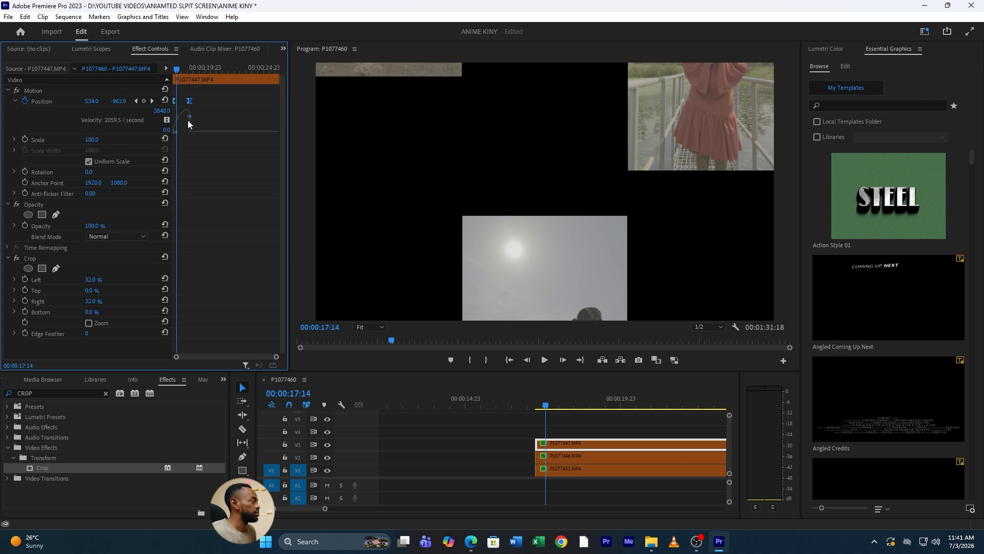
drag(188, 120, 179, 145)
click(535, 404)
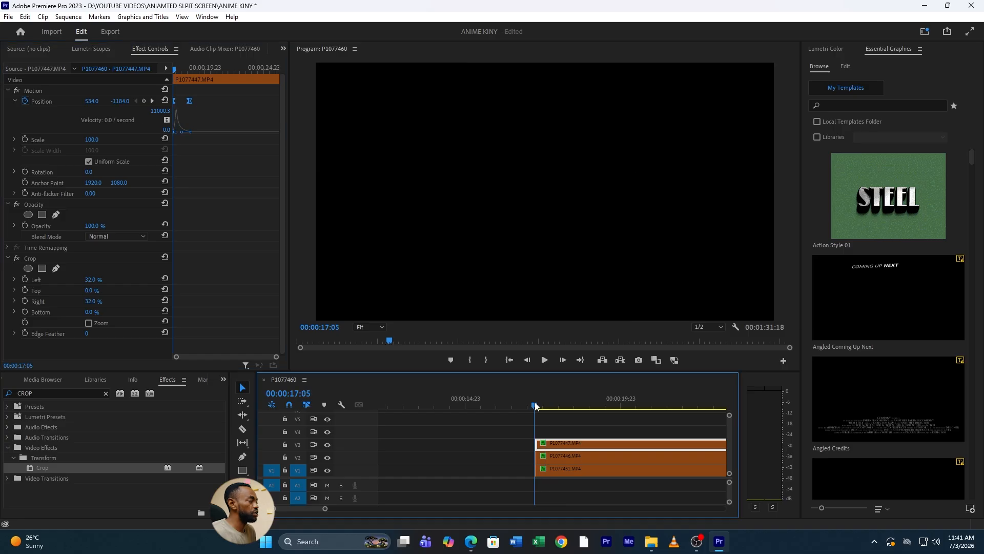
key(space)
click(522, 404)
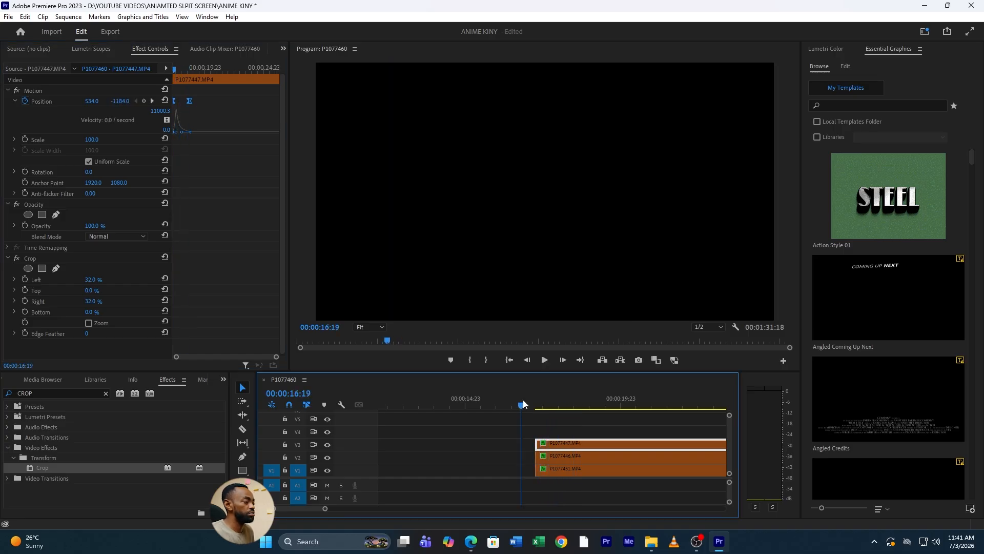
Replay the slide-in of the three orange panels from the start of their section.
key(space)
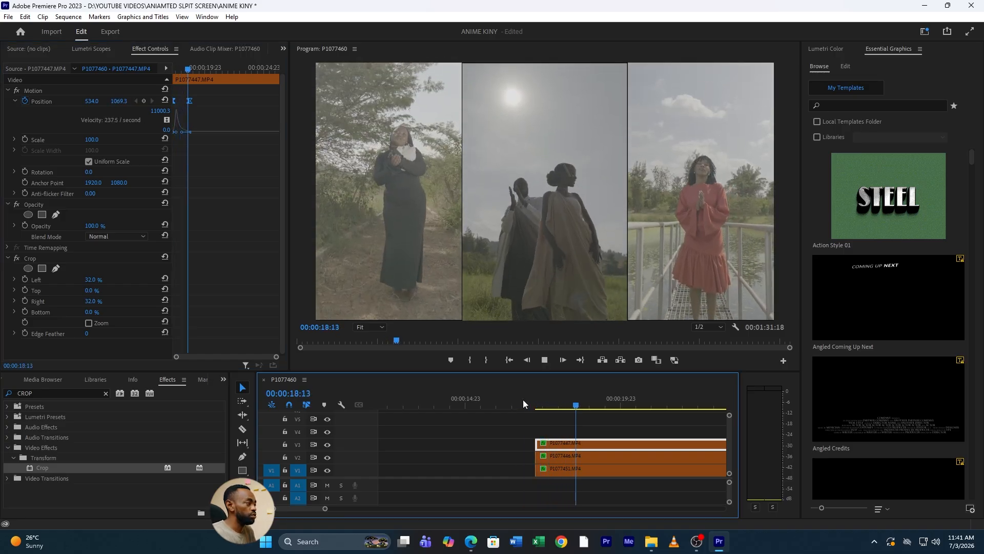
click(536, 404)
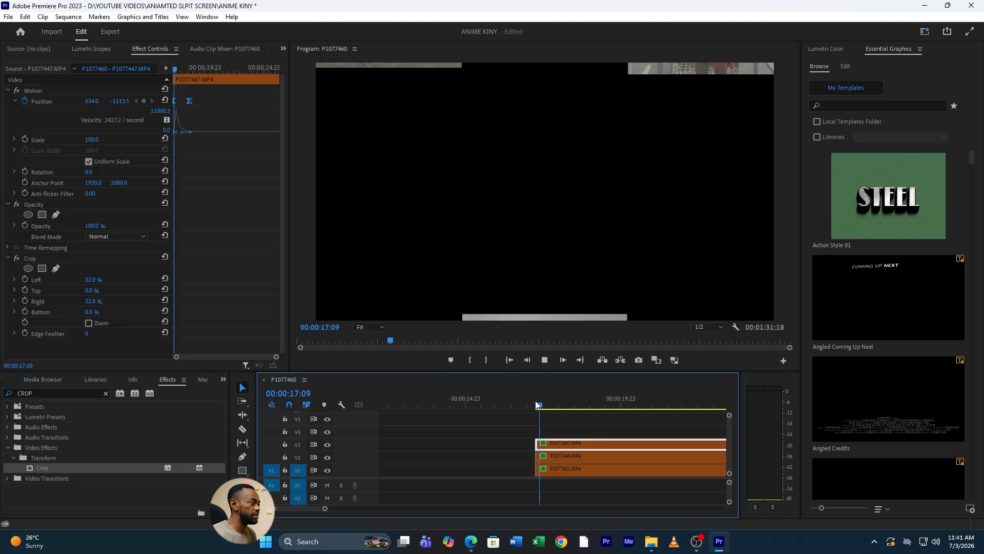
key(space)
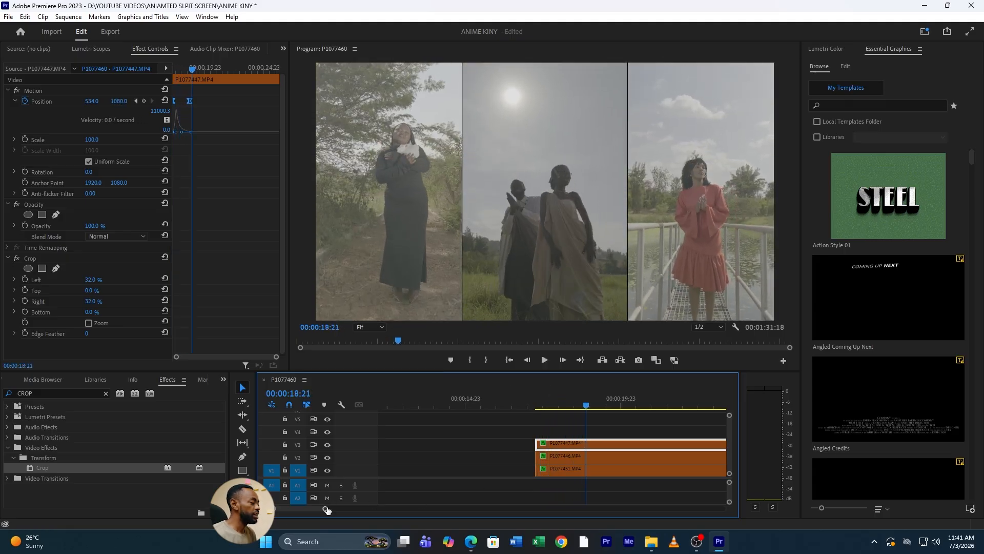
Move the three orange clips onto the tracks above P1077444.MP4 so they overlap its later part, and play back the transition.
drag(327, 509, 394, 509)
drag(405, 404, 377, 404)
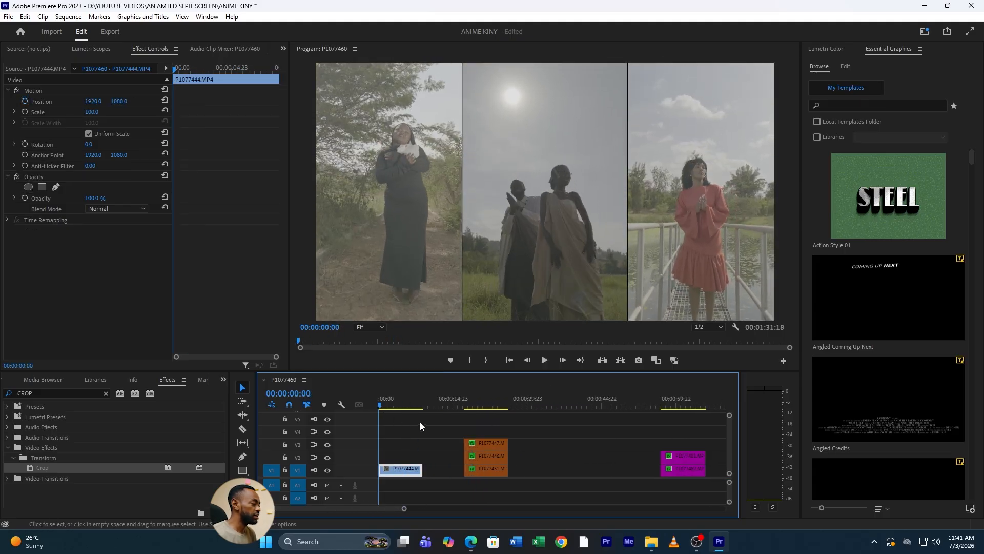
key(space)
drag(446, 429, 425, 456)
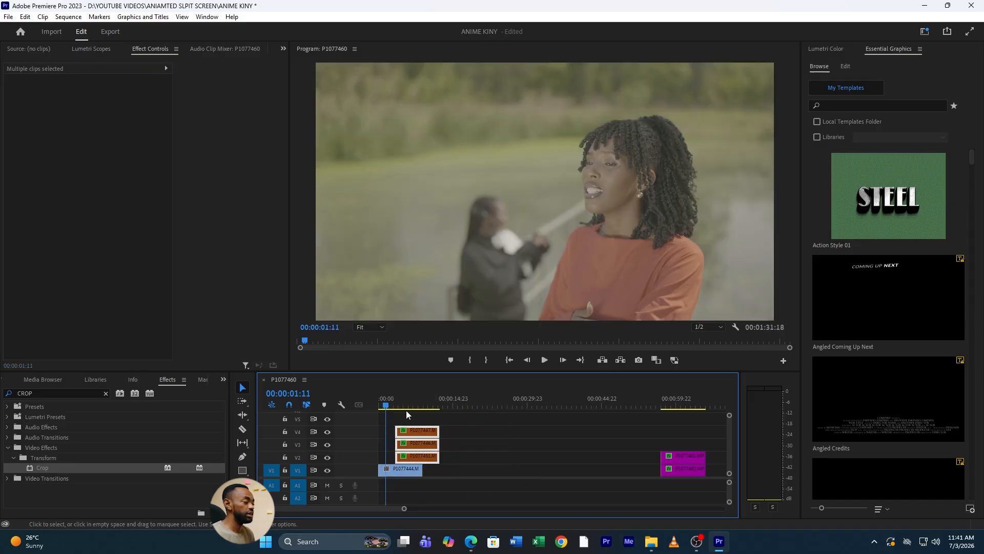
click(387, 402)
key(space)
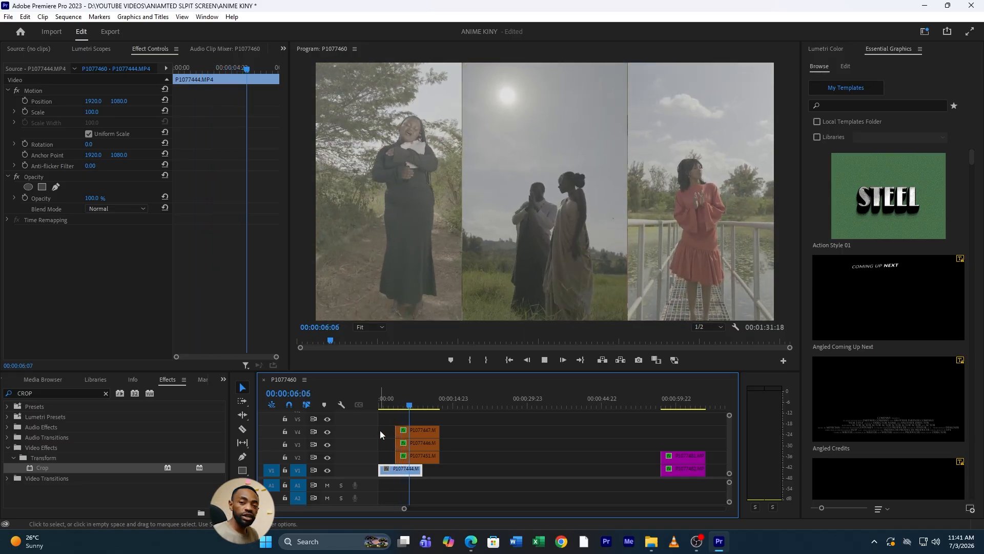
key(space)
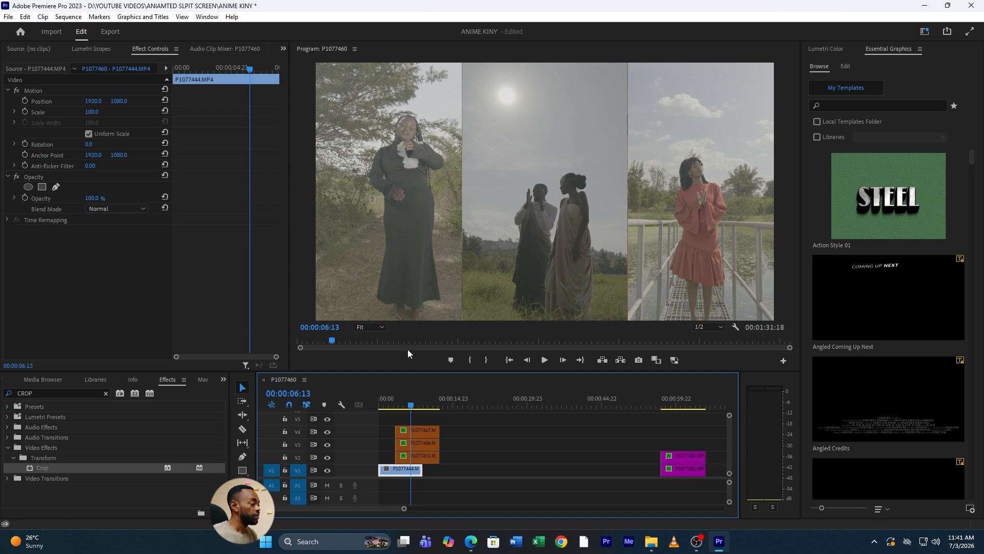
Move the two stacked magenta clips earlier in the sequence so they start at 00:00:18:18, shortly after the orange clips.
drag(620, 433, 495, 467)
click(480, 402)
click(478, 402)
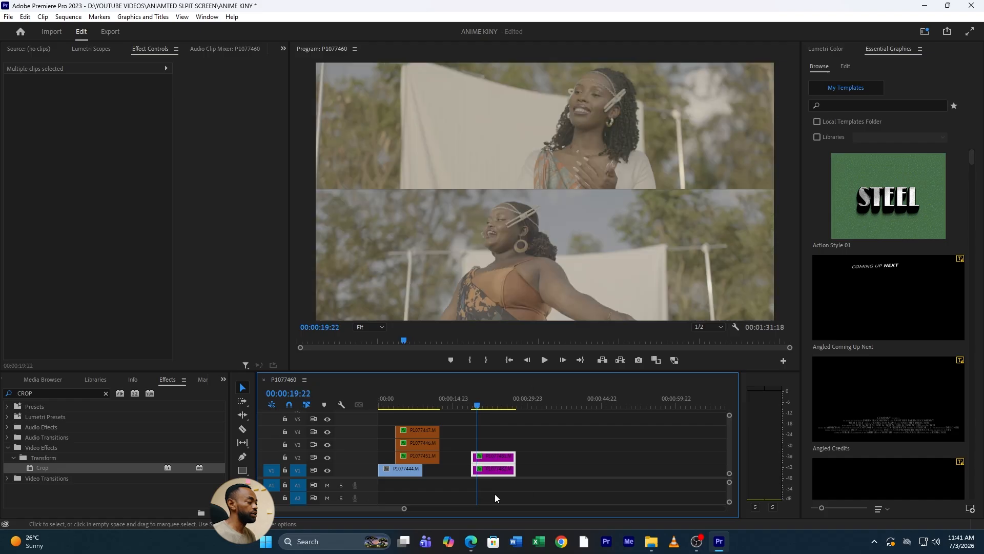
drag(404, 507, 373, 508)
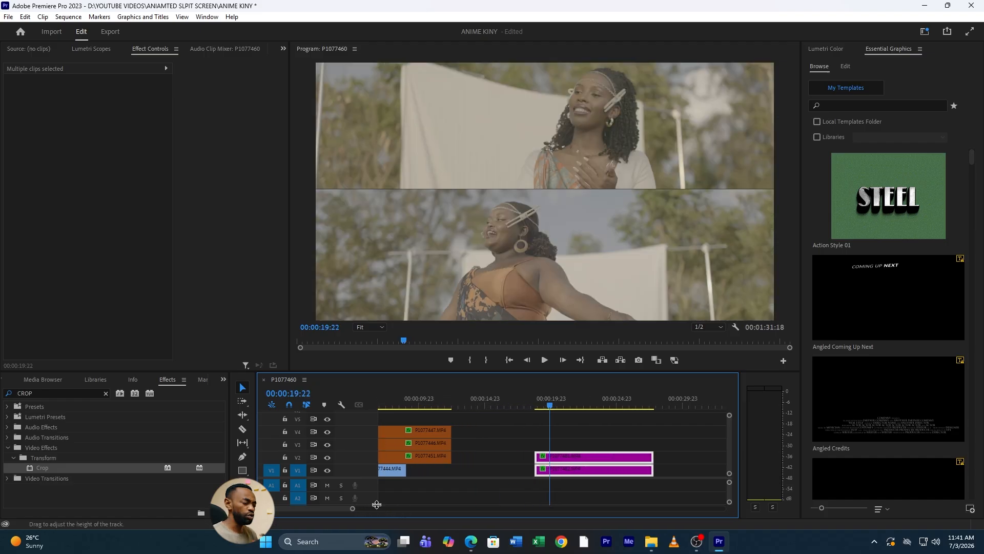
click(541, 406)
click(550, 406)
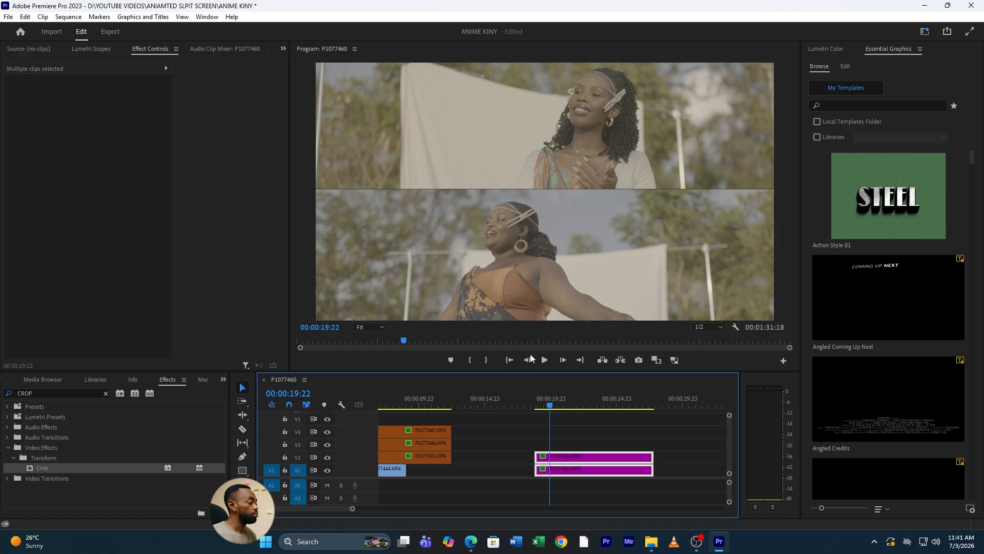
drag(353, 508, 337, 510)
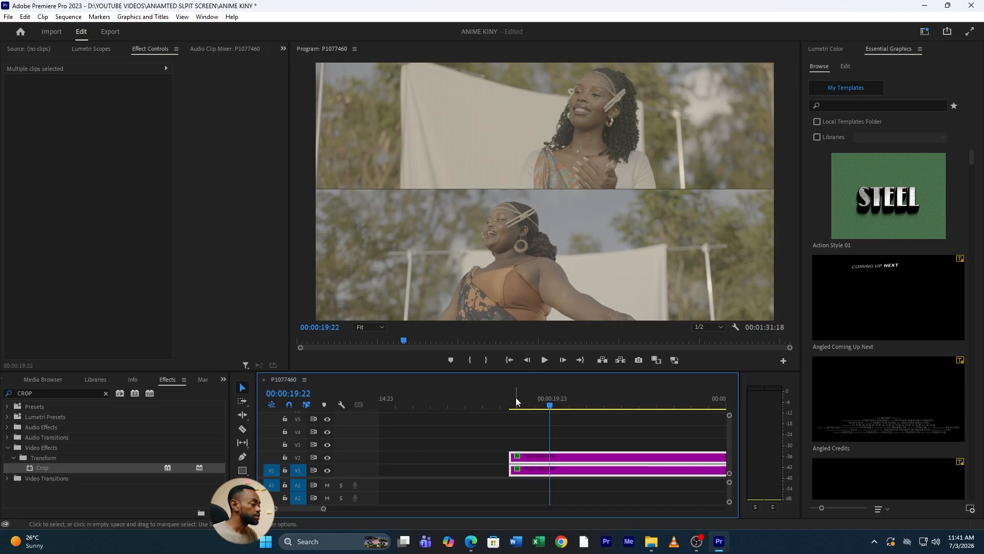
Animate P1077482.MP4 sliding in sideways with horizontal position keyframes of 5971 at 00:00:18:18 and 1920 at 00:00:20:02.
drag(515, 404, 510, 405)
click(533, 439)
key(space)
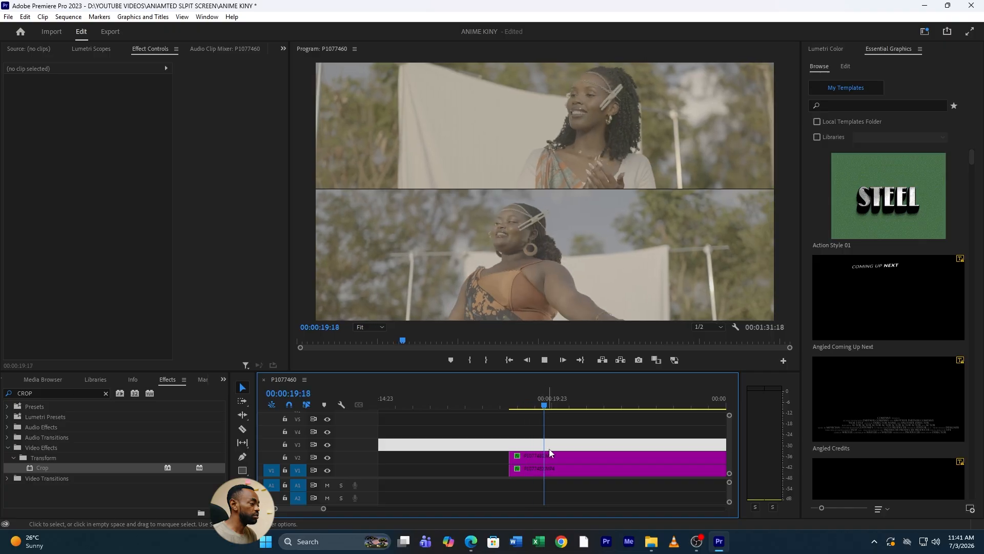
click(555, 470)
key(space)
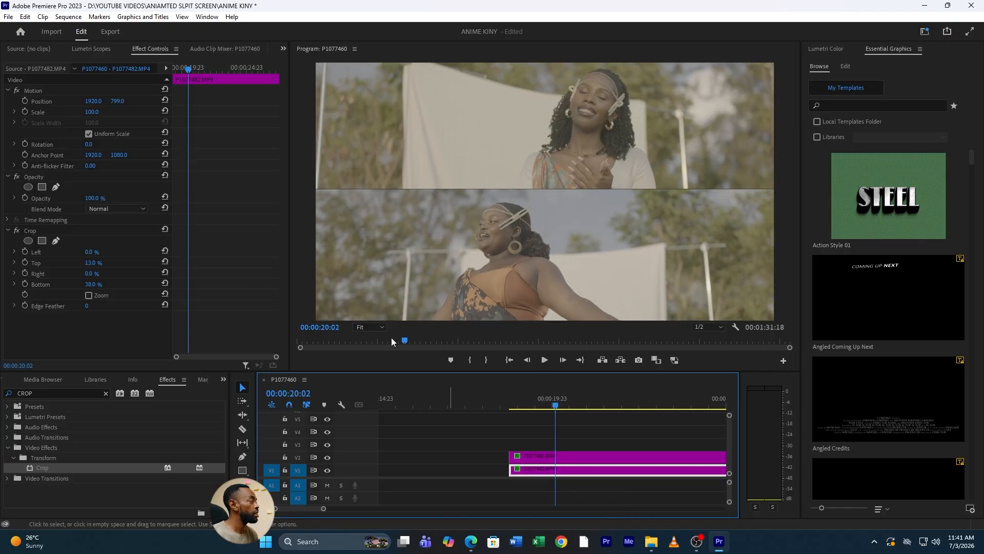
click(24, 100)
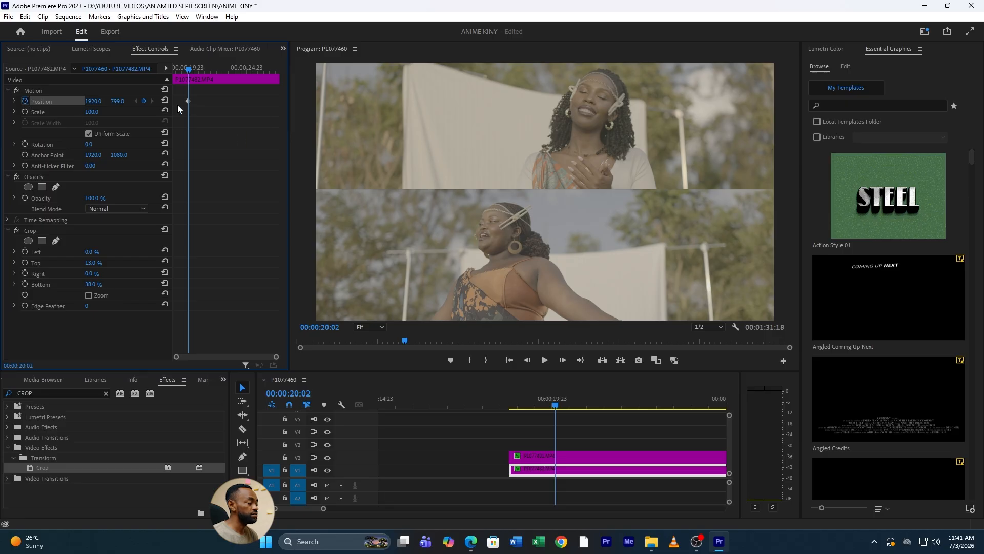
drag(540, 399, 511, 404)
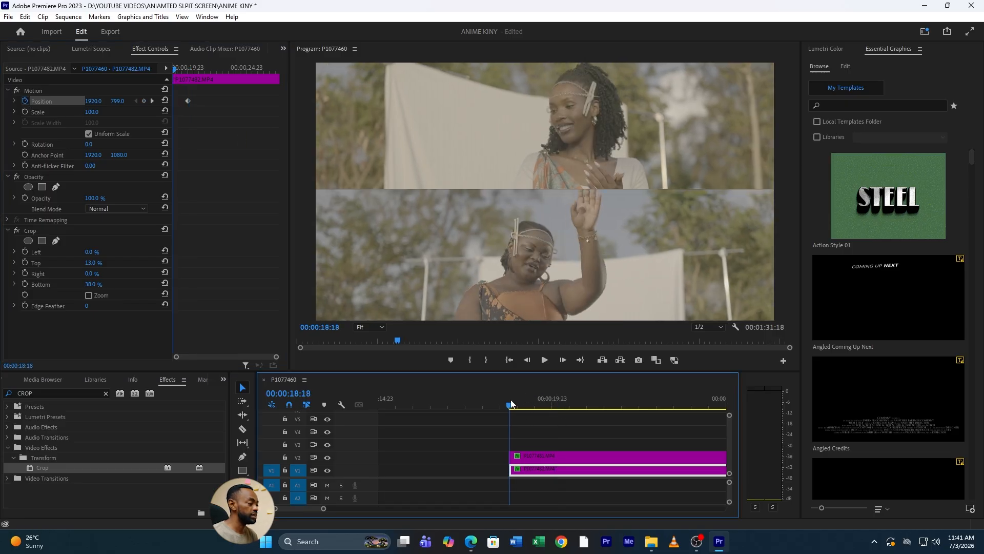
drag(93, 101, 184, 101)
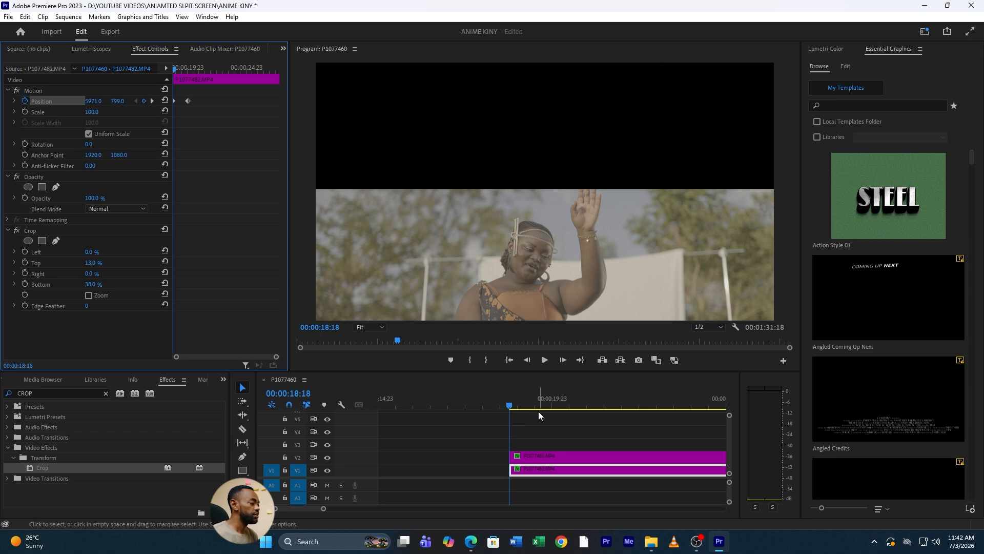
Animate P1077481.MP4 from the opposite side with horizontal position keyframes of -2176 at 00:00:18:18 and 1920 at 00:00:20:02, and preview both panels.
drag(537, 408, 555, 410)
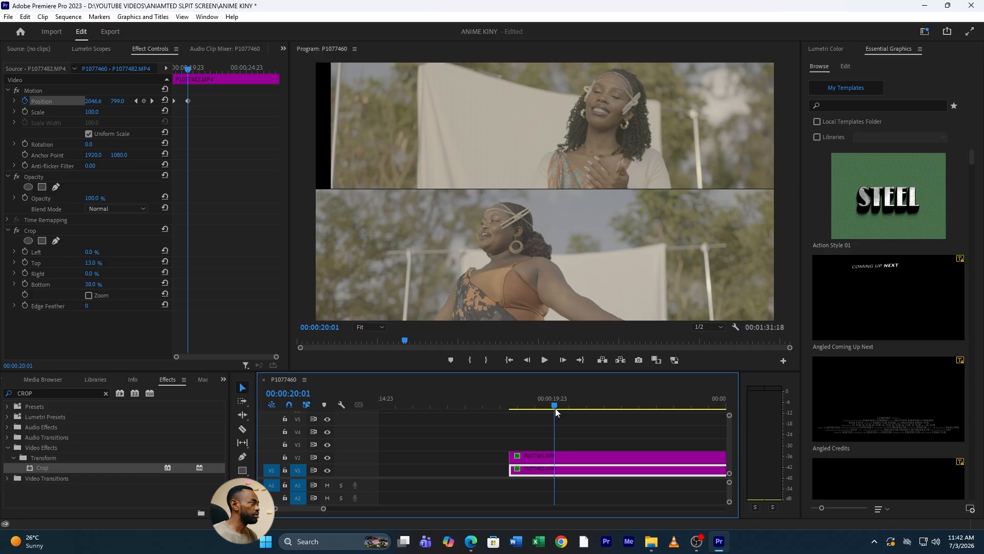
click(563, 457)
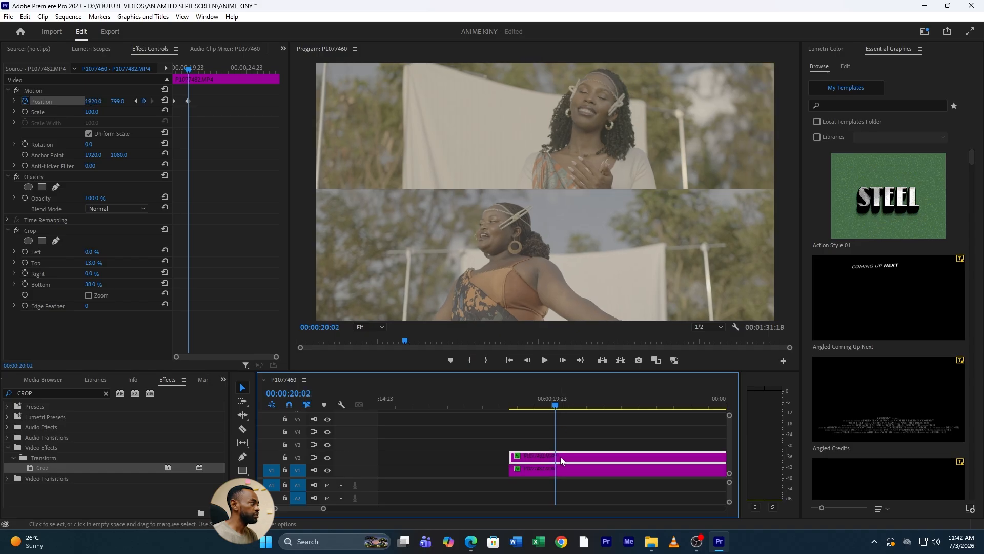
click(25, 101)
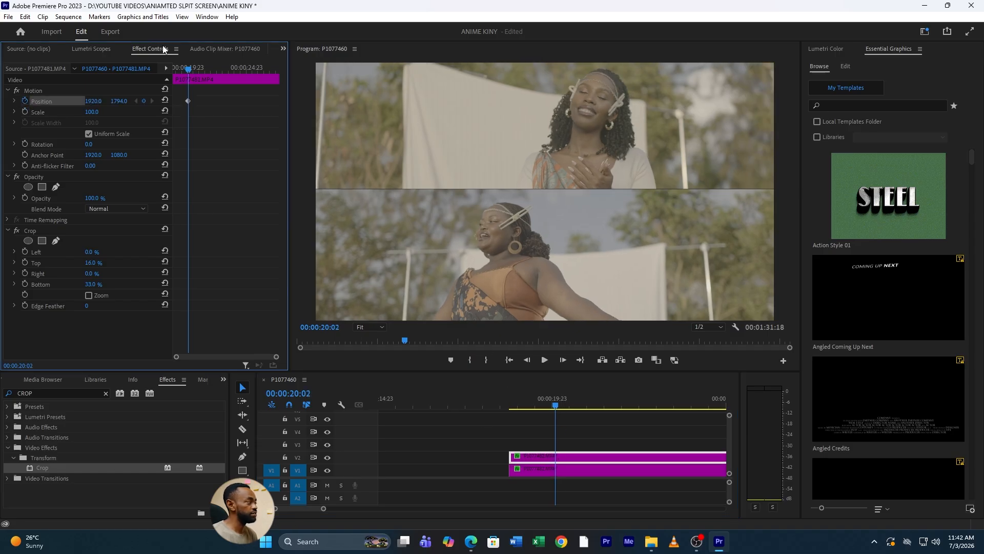
drag(189, 71, 165, 65)
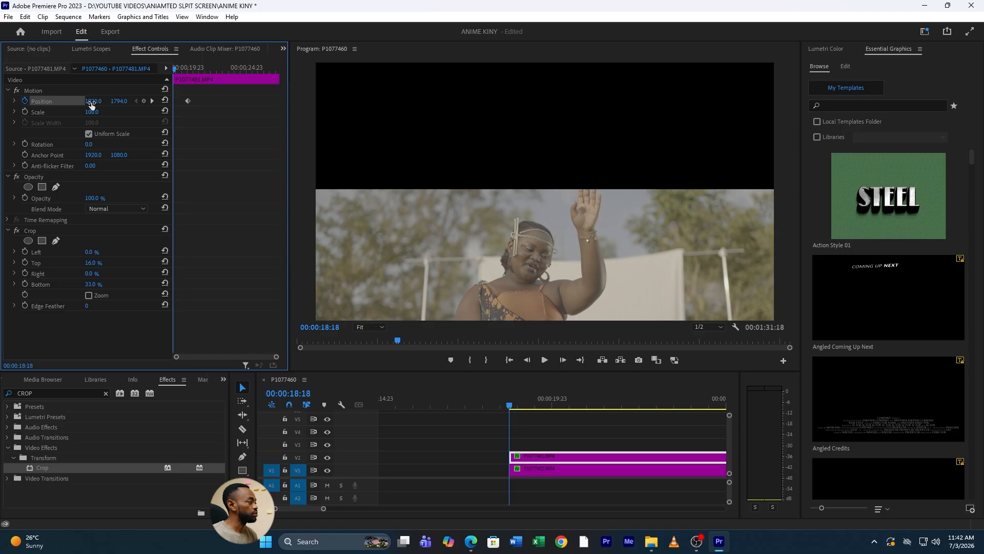
mouse_move(93, 100)
mouse_down()
mouse_move(134, 101)
mouse_move(77, 101)
mouse_up()
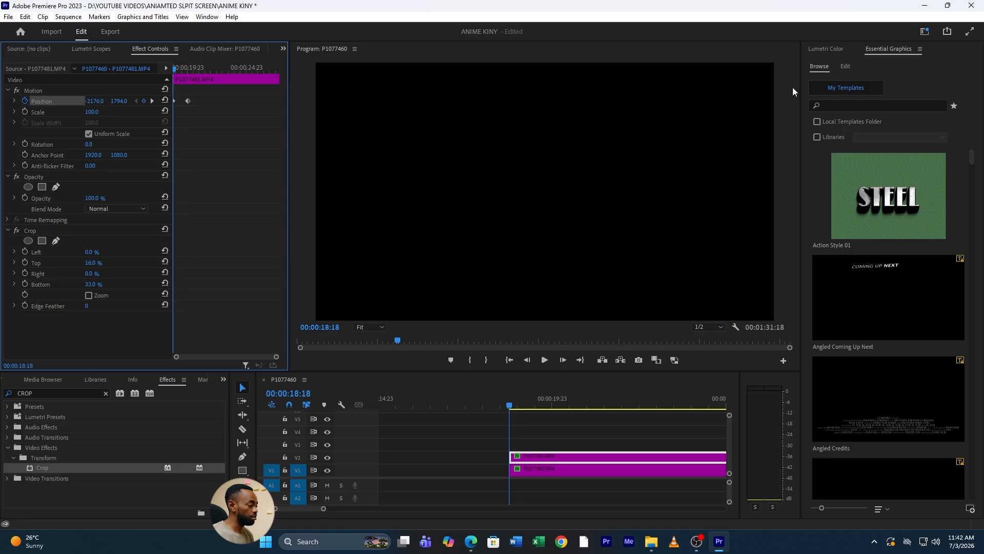
key(space)
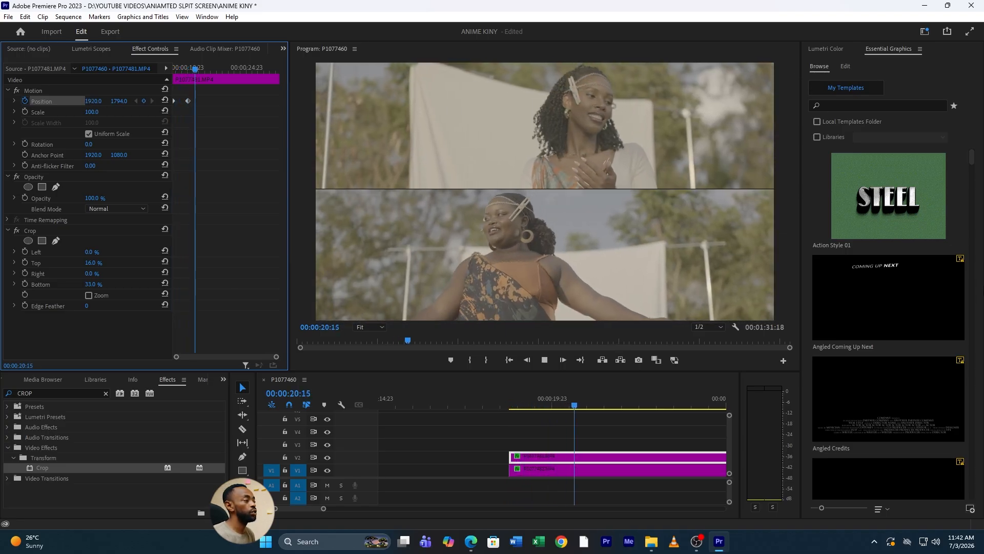
key(space)
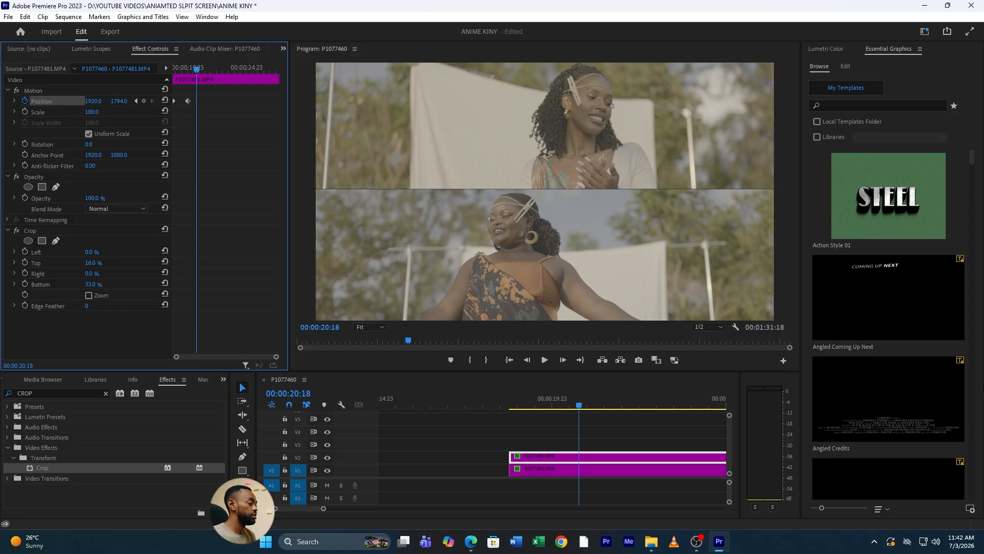
drag(224, 123, 143, 86)
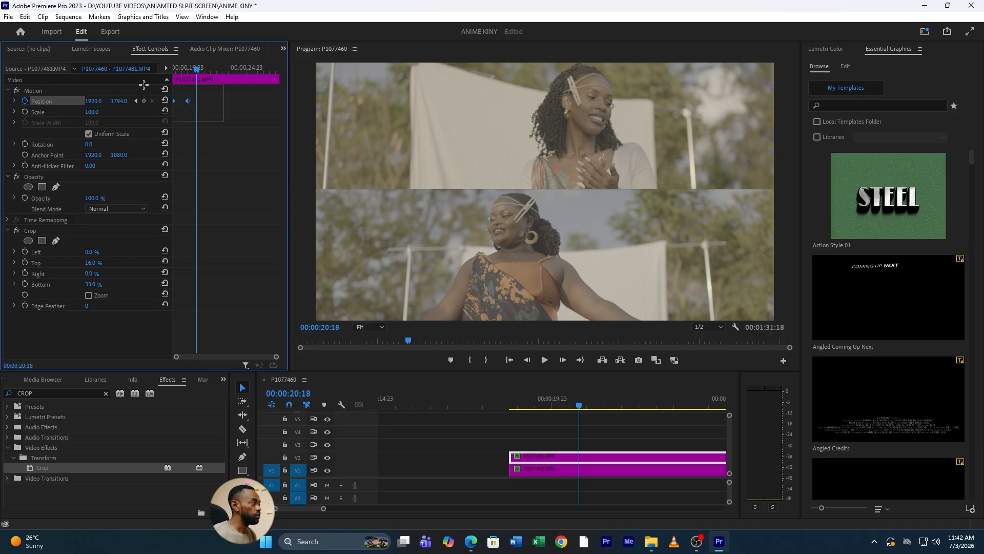
right_click(187, 102)
click(211, 125)
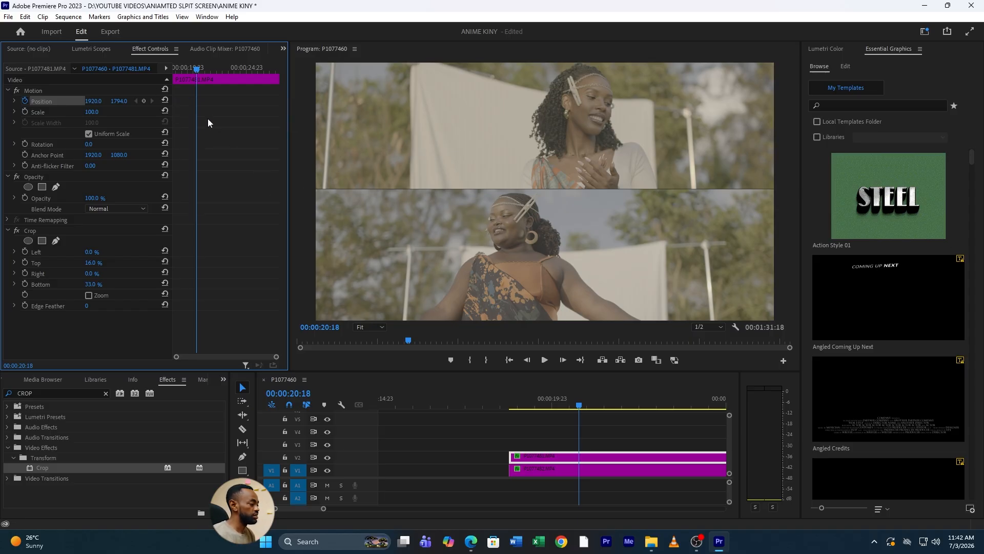
key(ctrl+z)
Apply Ease Out to both position keyframes of P1077481.MP4 and shape its velocity curve into a sharp early peak.
drag(217, 118, 158, 92)
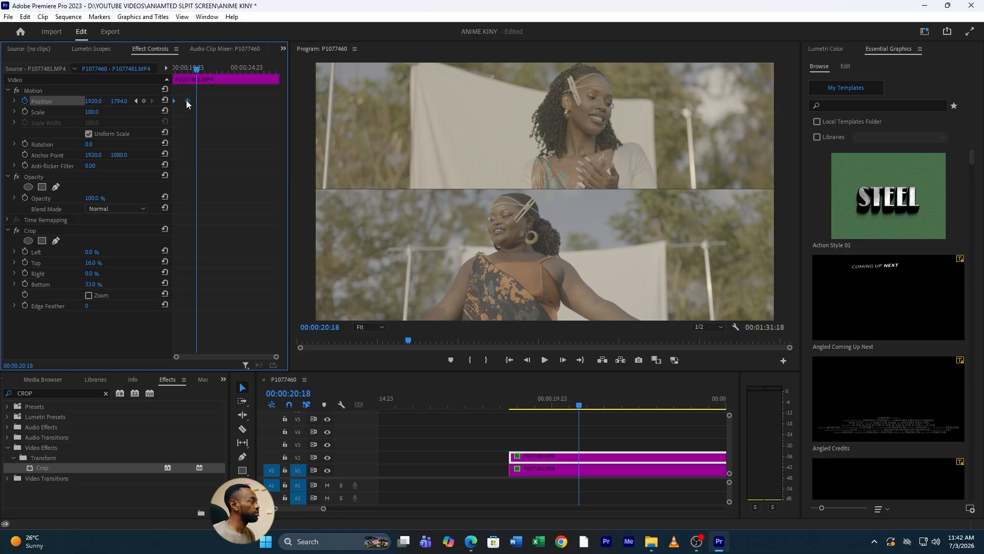
right_click(187, 101)
mouse_move(286, 188)
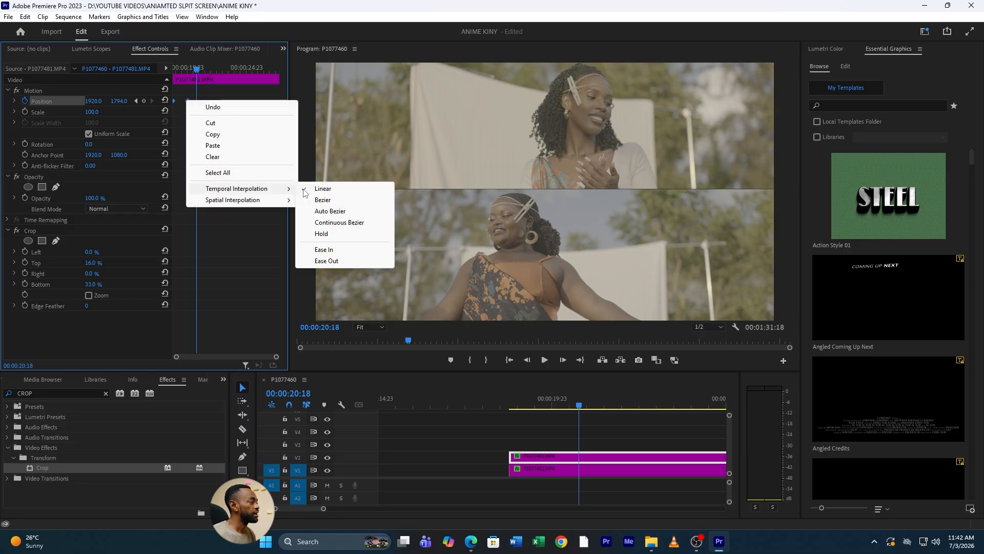
click(326, 261)
click(14, 101)
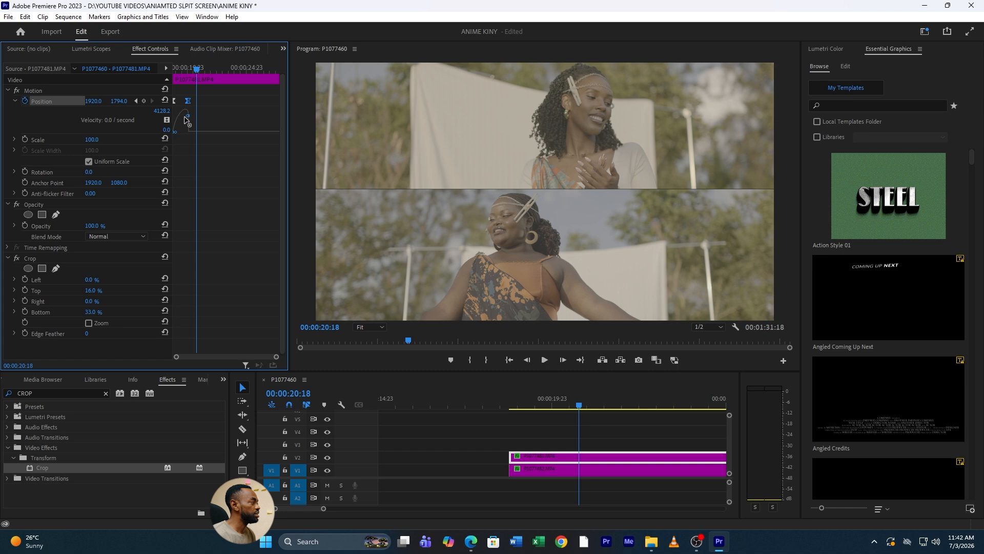
drag(186, 117, 181, 146)
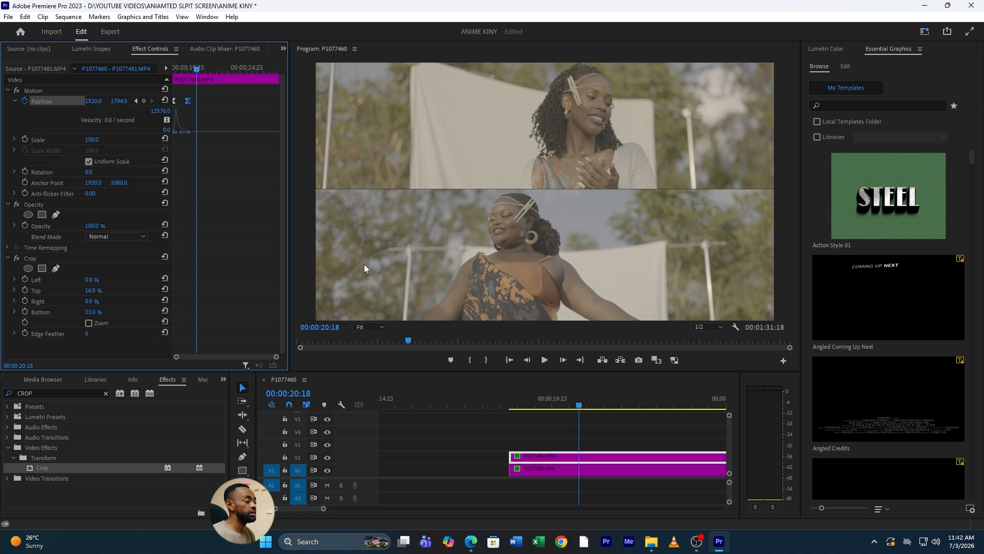
Apply Ease Out to P1077482.MP4's position keyframes, skew its velocity curve toward the start, and play back the magenta section.
click(533, 469)
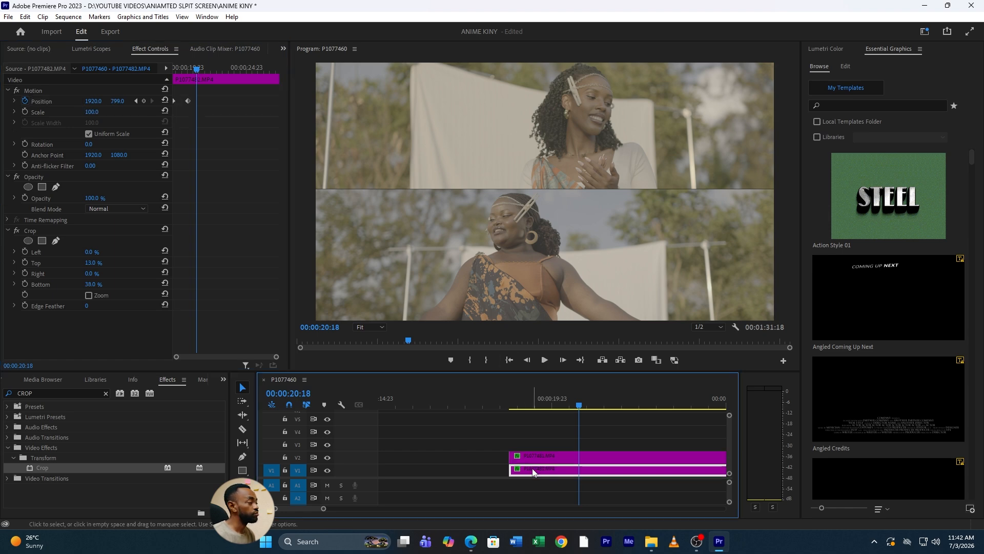
right_click(190, 101)
mouse_move(256, 189)
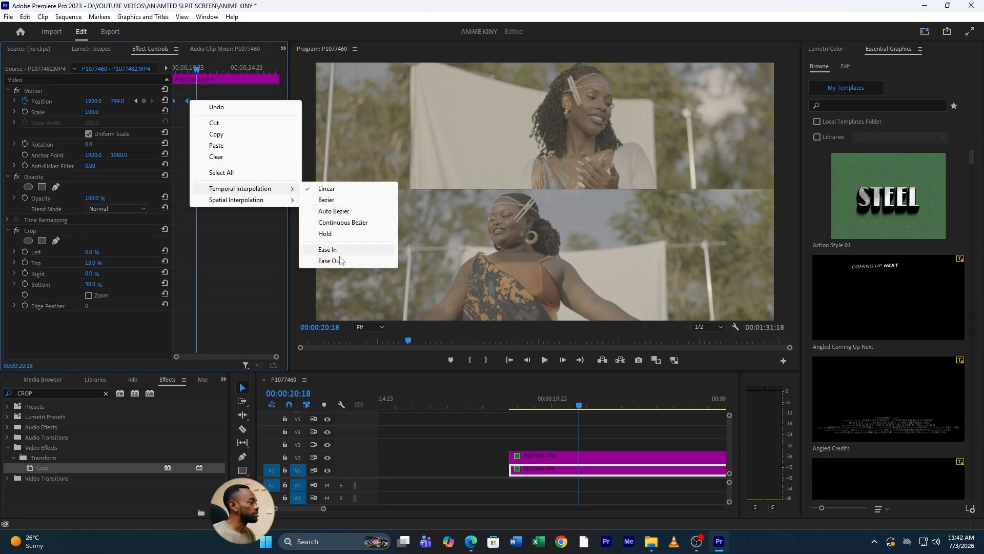
click(328, 261)
click(15, 101)
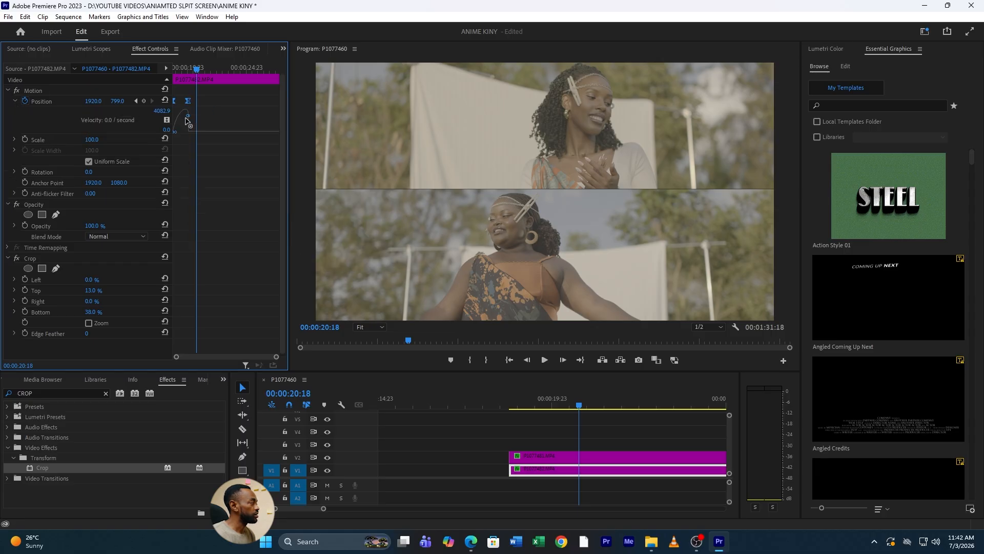
drag(188, 118, 180, 132)
drag(194, 69, 78, 79)
key(space)
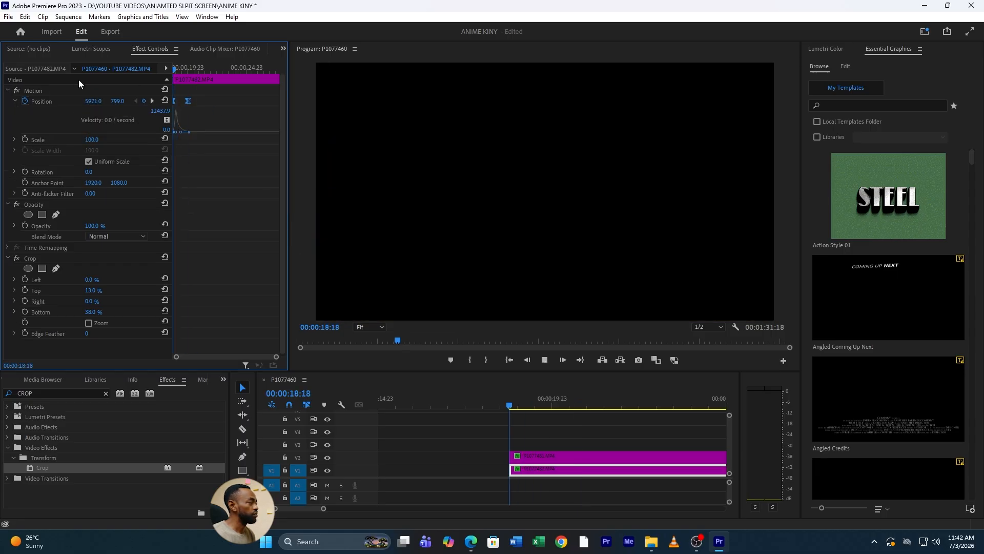
key(space)
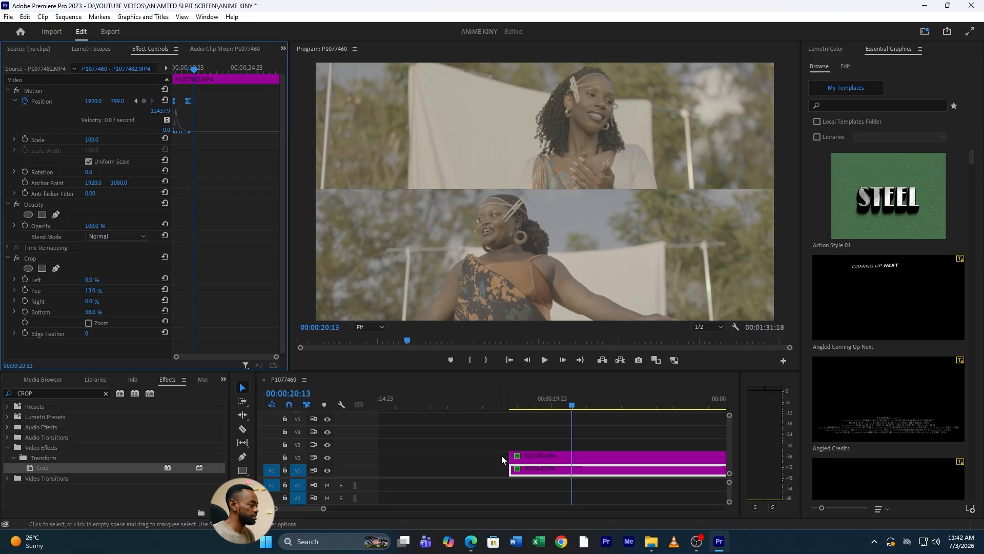
Move the five stacked blue clips earlier on the timeline so the group starts at 00:00:36:05, shortly after the magenta group.
drag(322, 511, 470, 509)
click(576, 408)
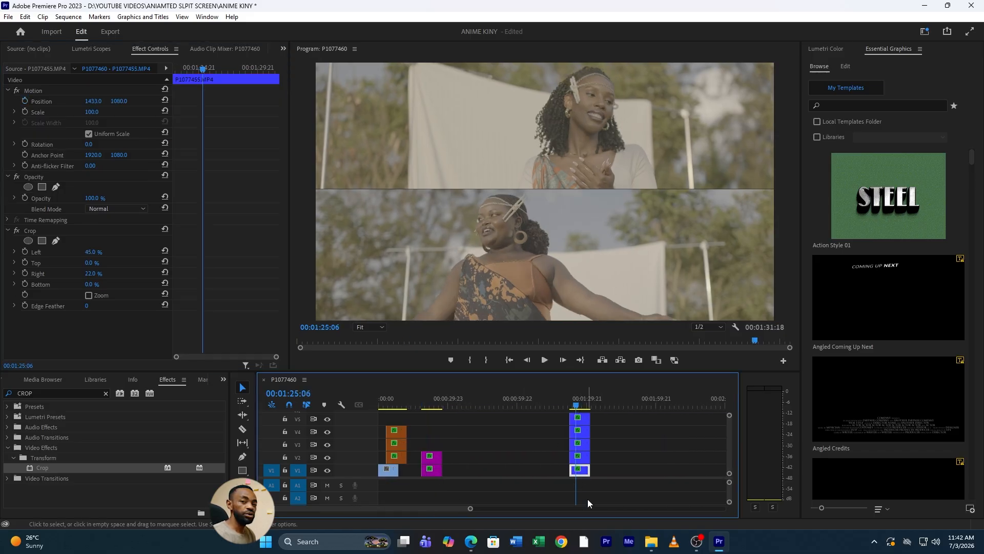
drag(592, 501, 476, 424)
click(467, 404)
click(614, 493)
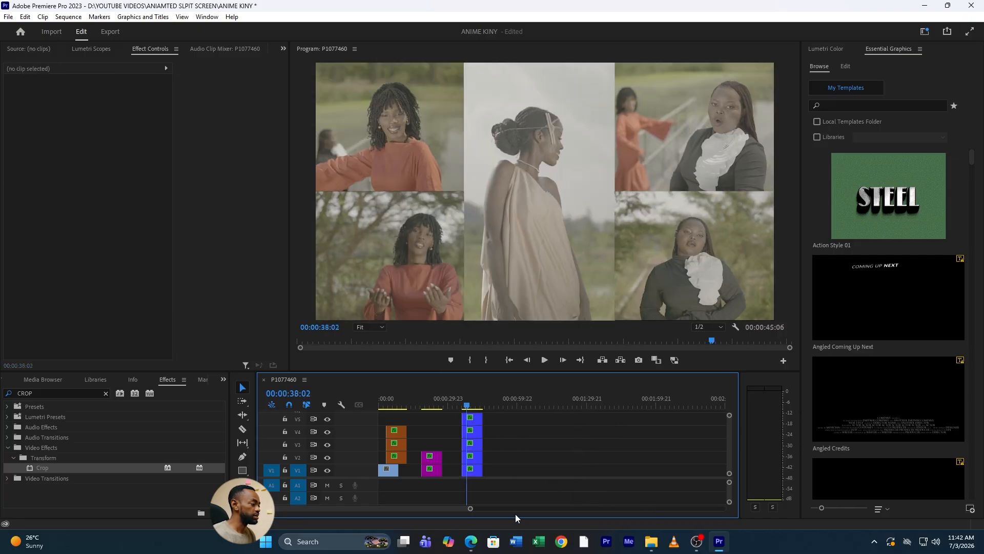
Preview the start of the blue section and keyframe P1077455.MP4's position at 1433, 1080 at 00:00:37:21.
drag(469, 510, 397, 509)
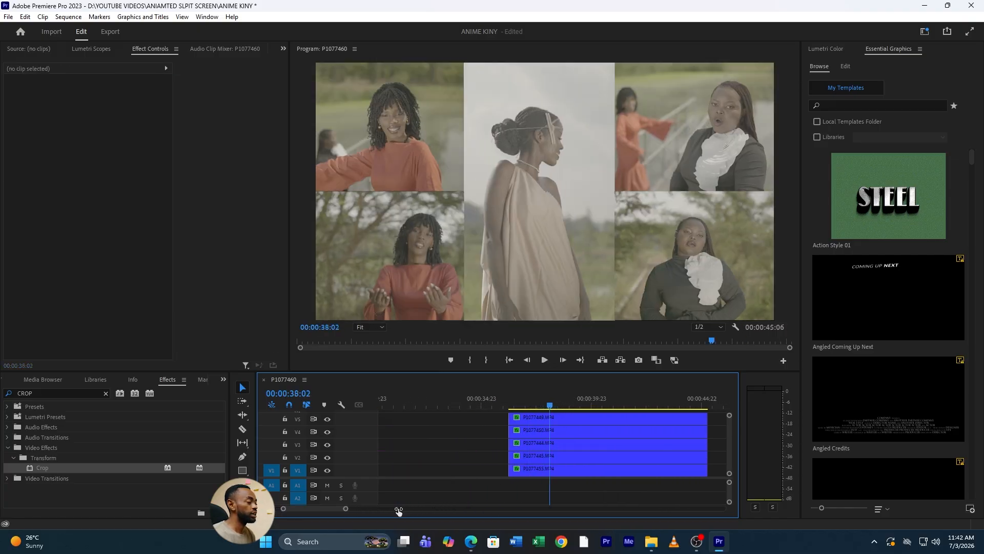
click(536, 404)
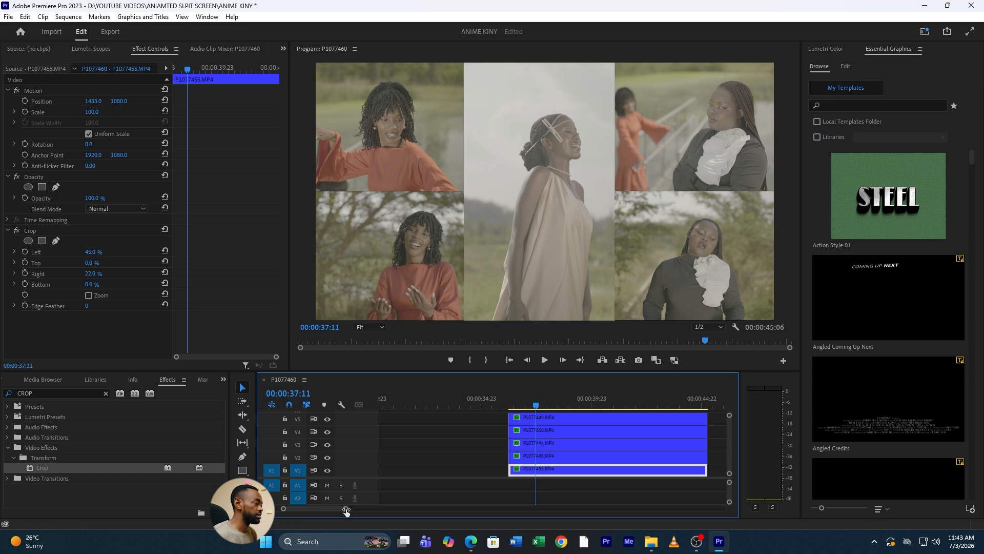
drag(346, 511, 330, 510)
click(501, 405)
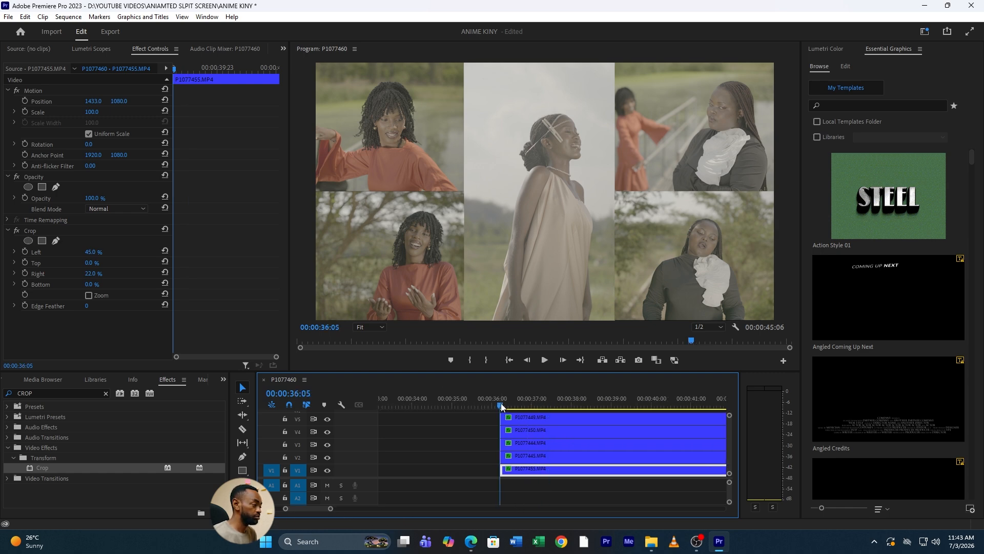
key(space)
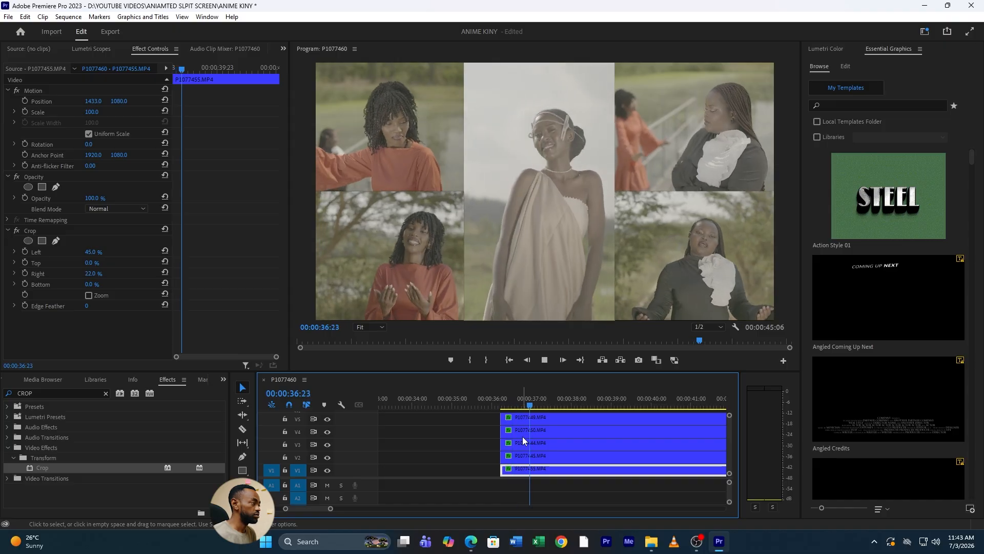
key(space)
drag(558, 403, 568, 403)
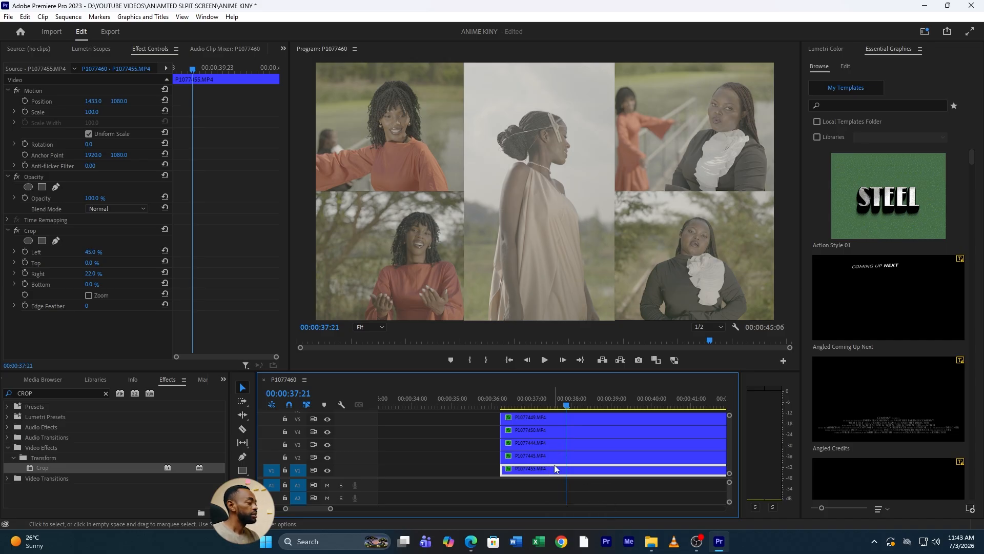
click(25, 101)
Set P1077455.MP4's vertical position to -1264 at 00:00:36:05 and play back the centre panel's slide-in.
drag(517, 405, 502, 405)
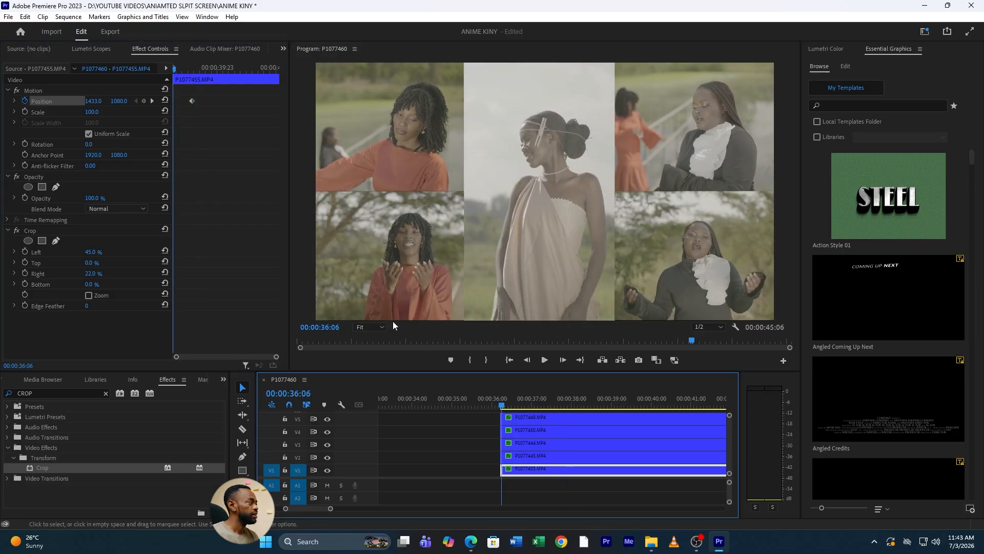
drag(502, 408, 500, 408)
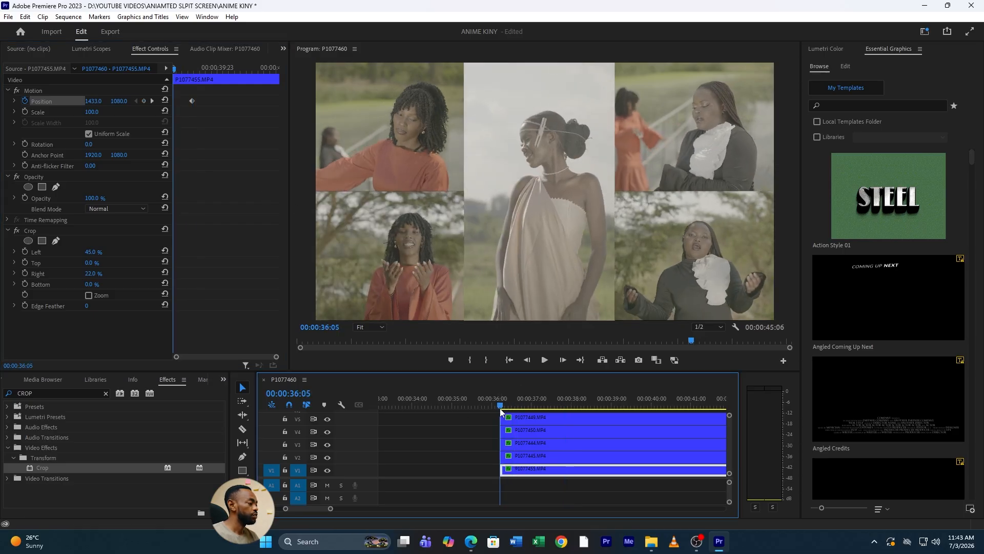
drag(119, 100, 77, 102)
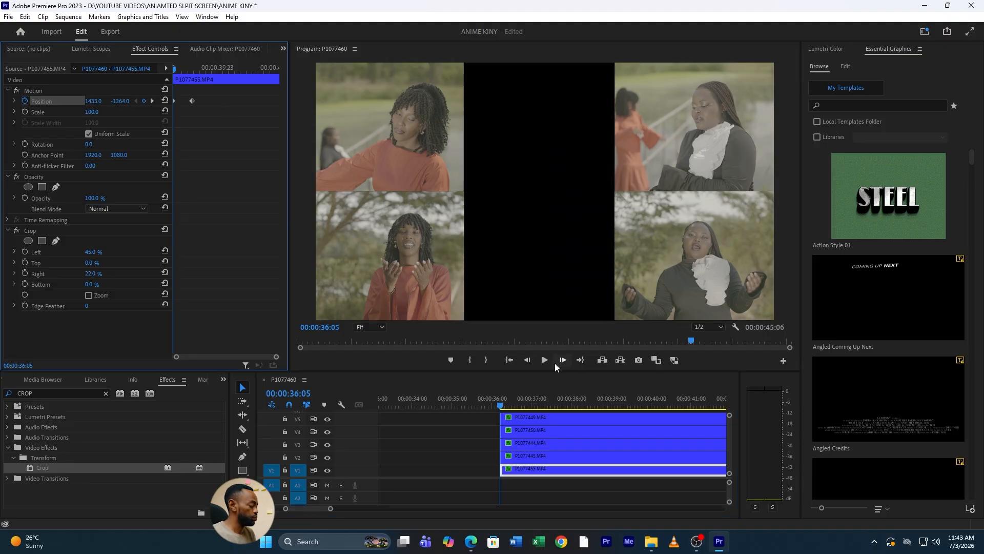
key(space)
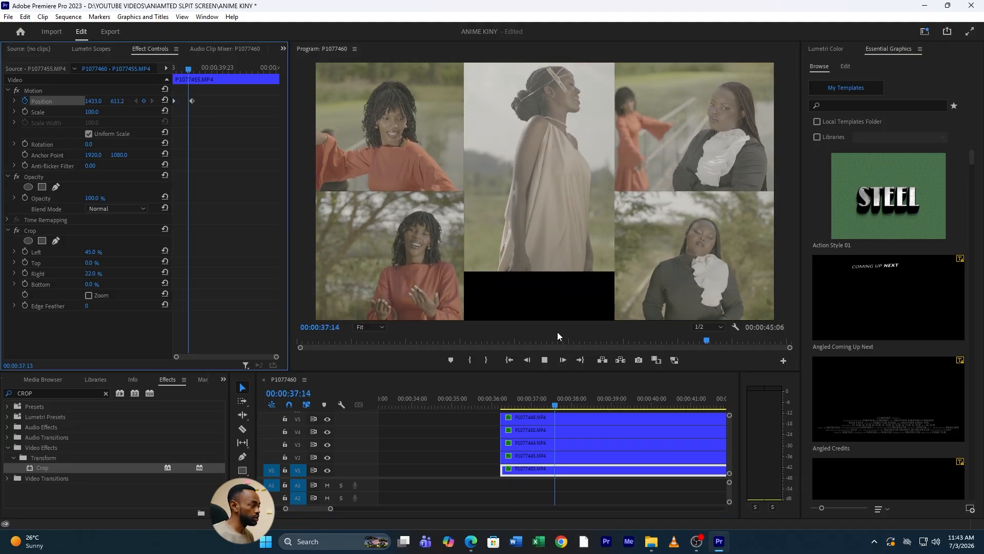
key(space)
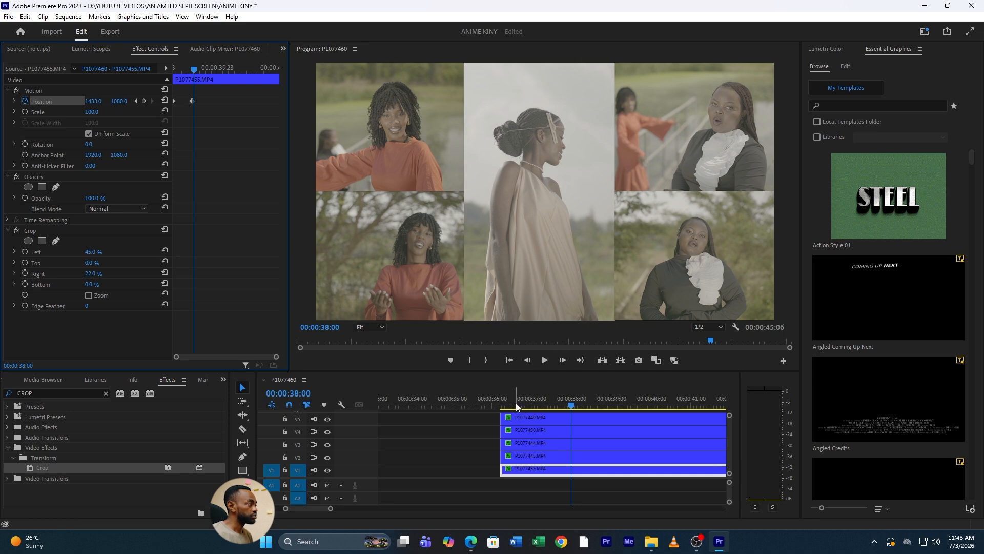
Animate P1077445.MP4 sliding in sideways with horizontal position keyframes of 5101 at 00:00:36:05 and 3043 at 00:00:37:21.
drag(516, 403, 568, 413)
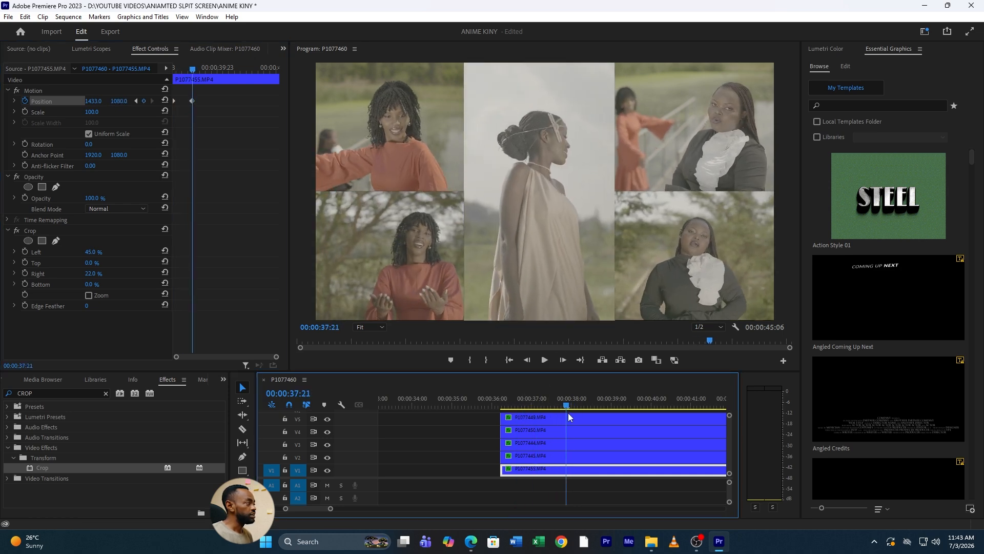
click(571, 454)
click(328, 457)
click(328, 457)
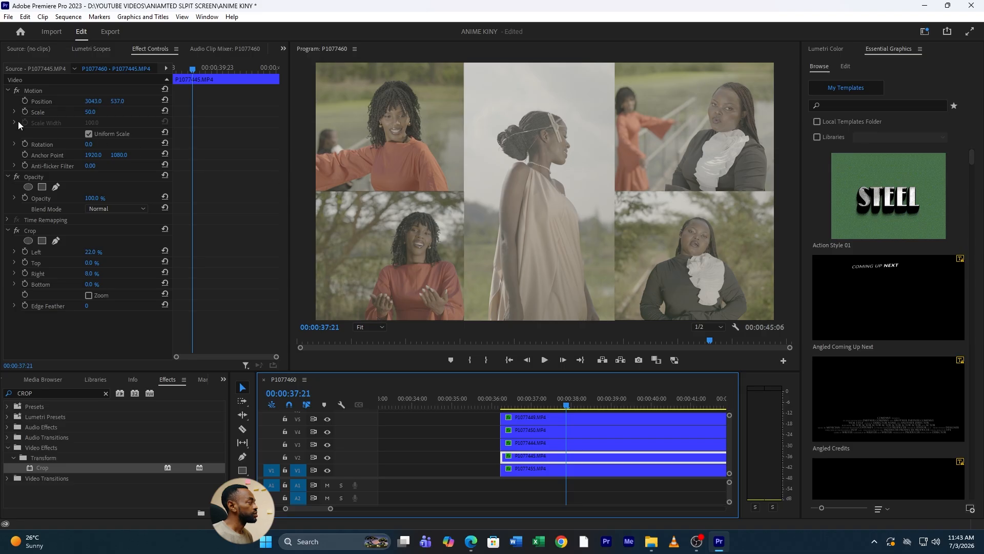
click(26, 103)
drag(175, 71, 172, 71)
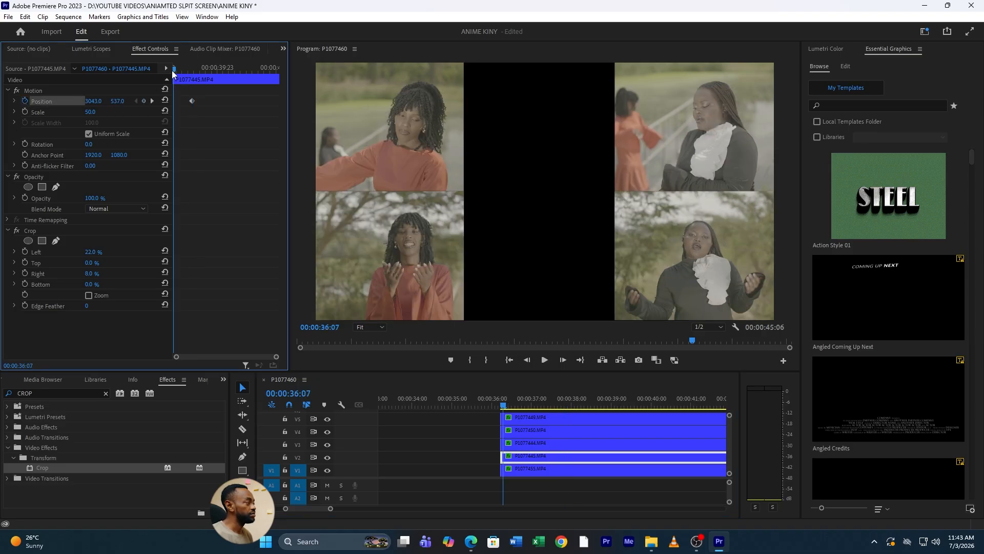
drag(94, 101, 974, 101)
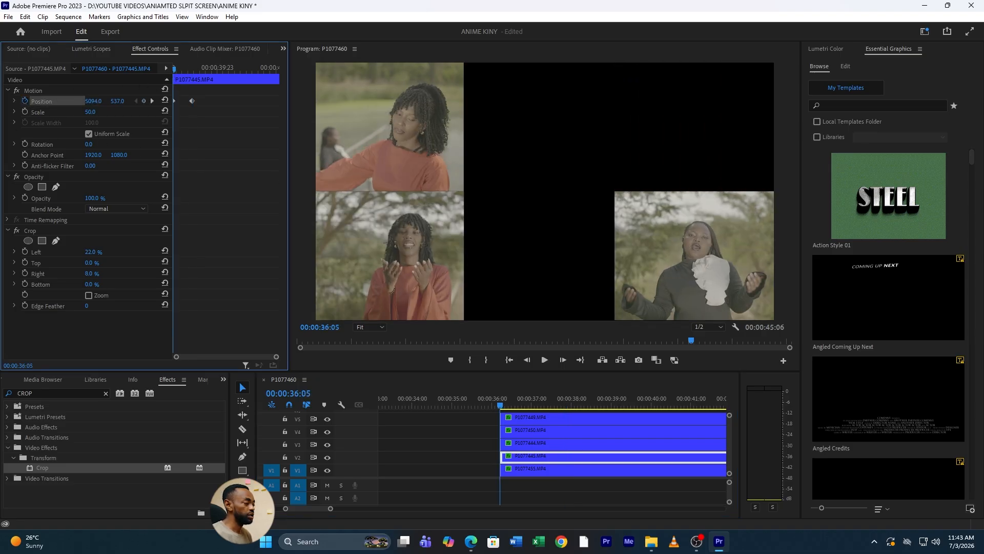
drag(93, 101, 97, 100)
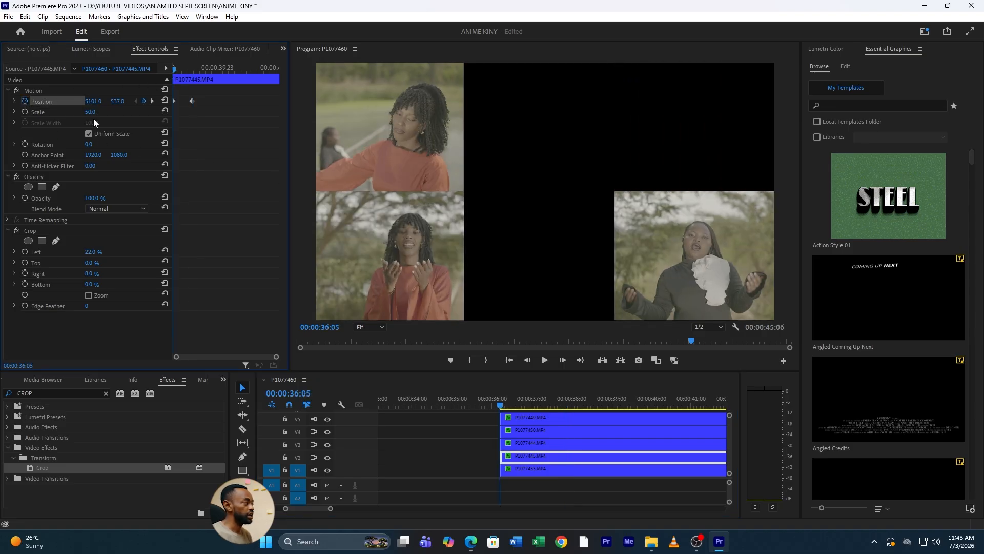
Apply Ease Out to both position keyframes of P1077445.MP4 and shape its velocity curve into a sharp early peak.
right_click(192, 101)
mouse_move(268, 194)
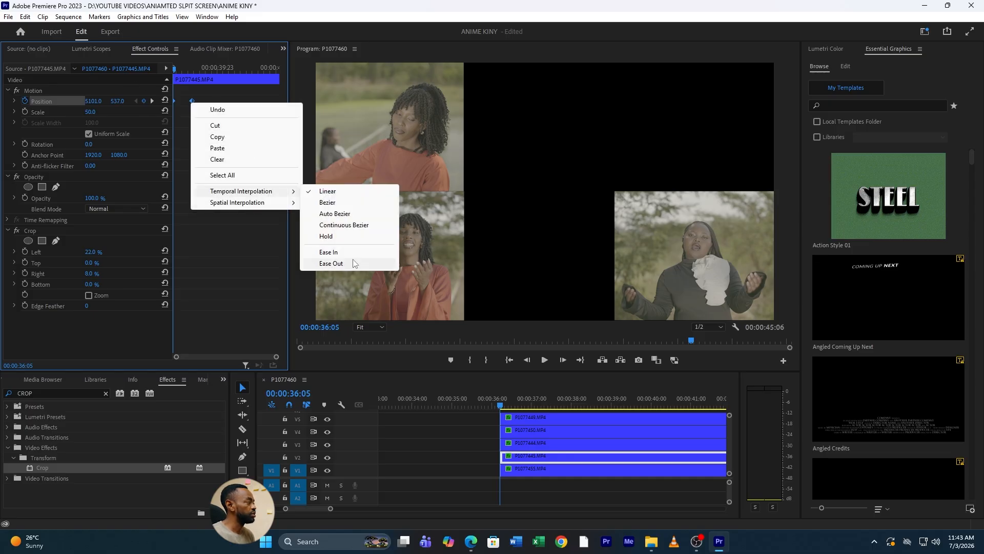
click(331, 263)
click(15, 101)
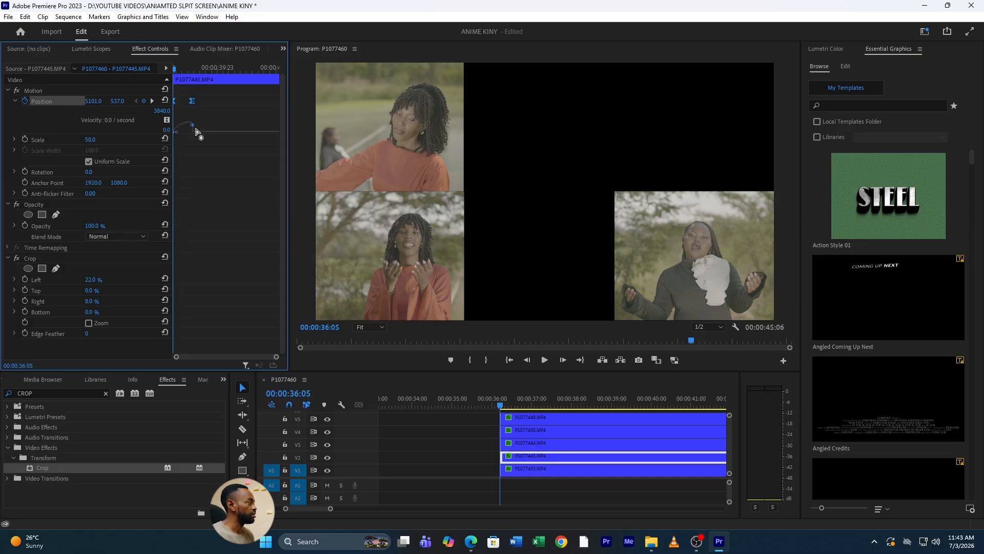
drag(195, 129, 183, 152)
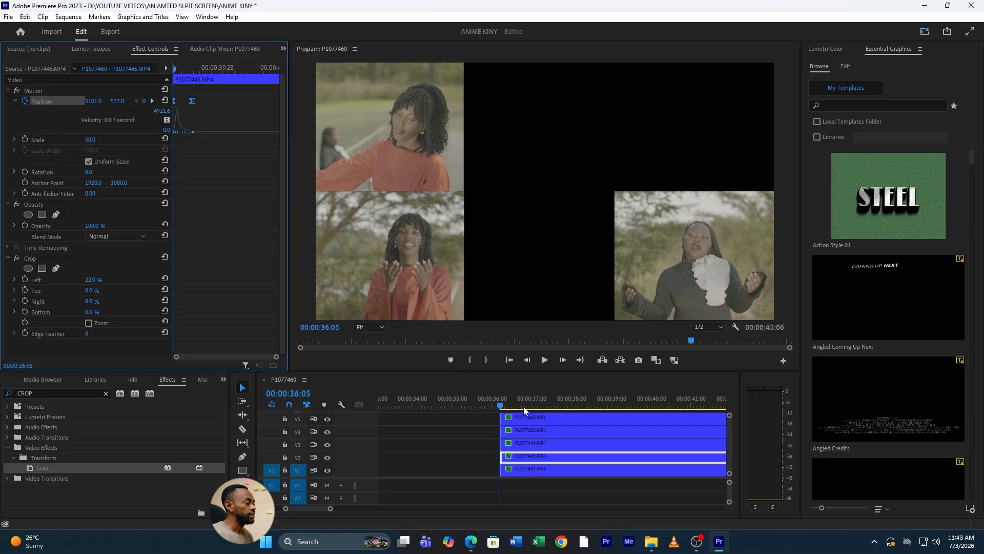
Animate P1077444.MP4 from the opposite side with horizontal position keyframes of -1446 at 00:00:36:05 and 338 at 00:00:37:20.
click(518, 443)
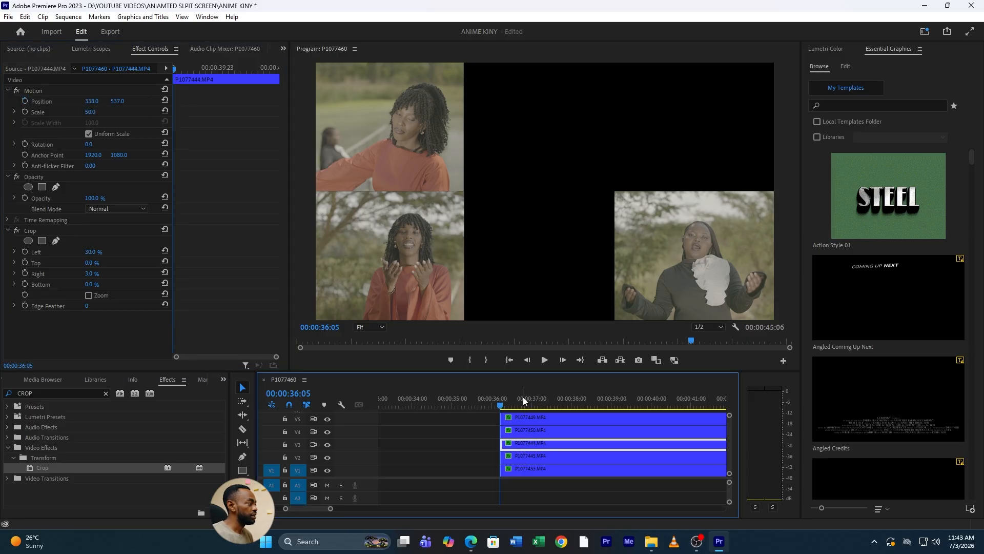
click(522, 398)
click(533, 457)
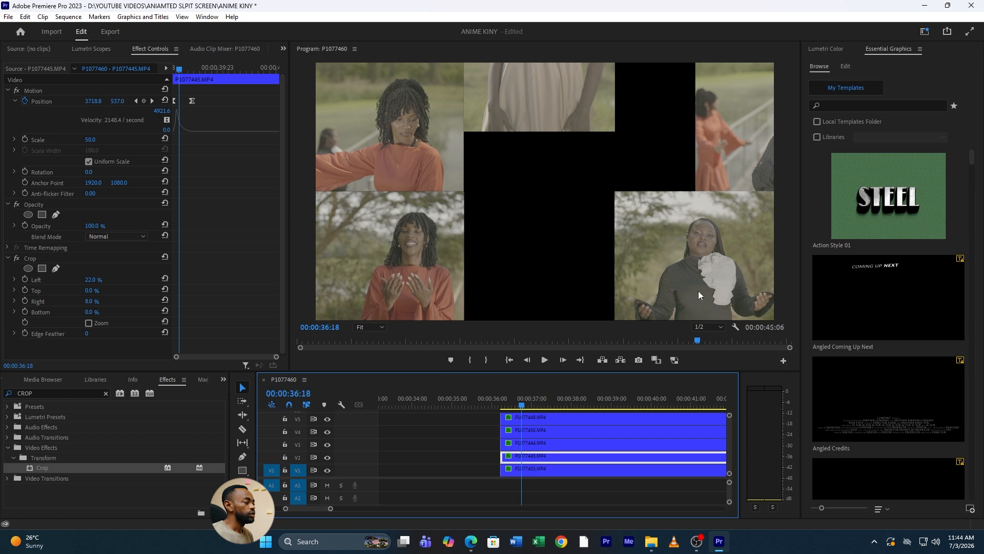
drag(180, 67, 194, 73)
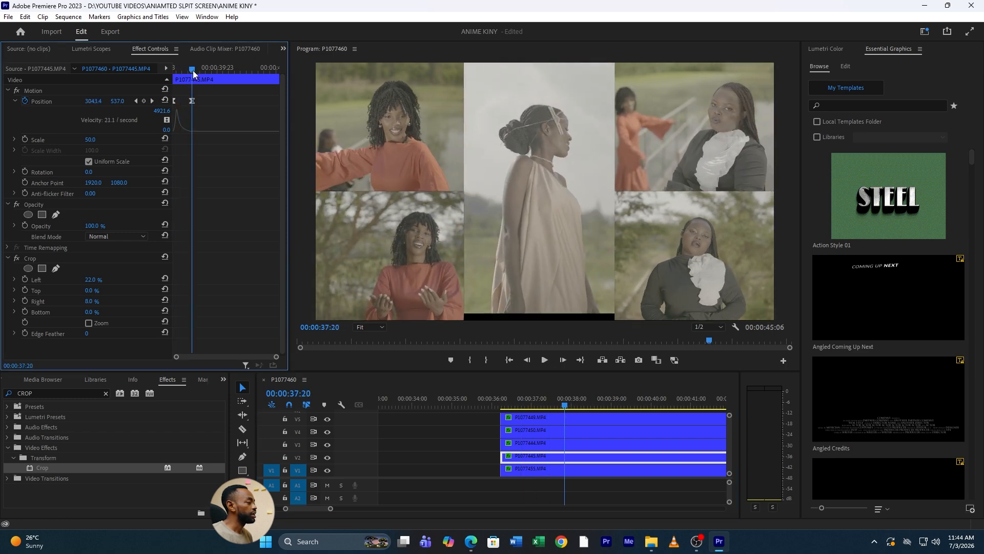
click(569, 443)
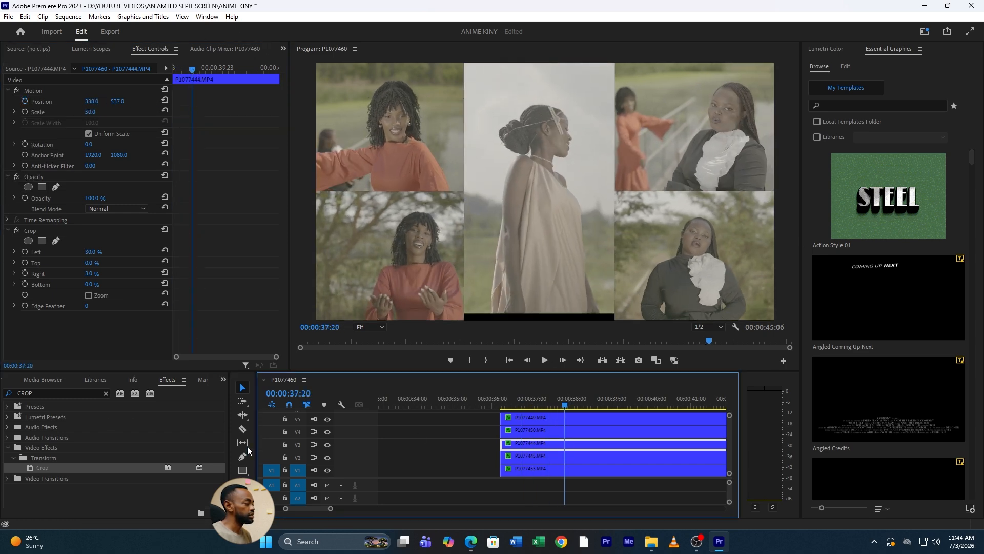
click(26, 100)
drag(182, 69, 167, 69)
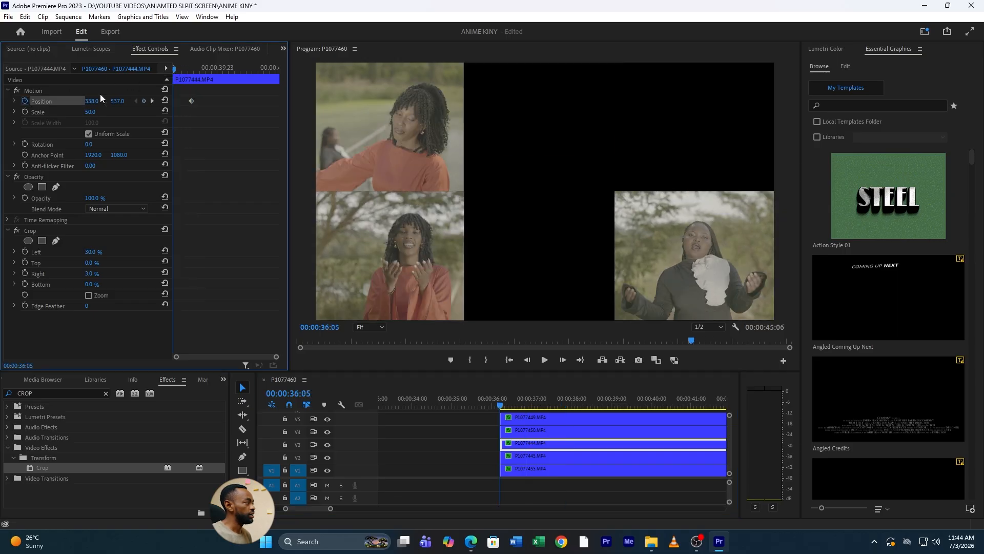
drag(118, 101, 10, 101)
key(ctrl+z)
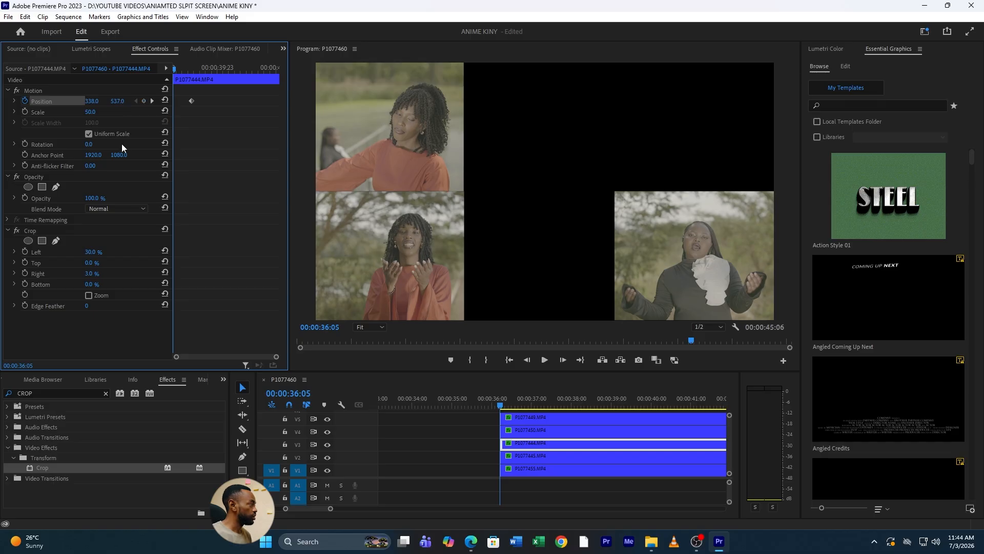
drag(92, 102, 0, 101)
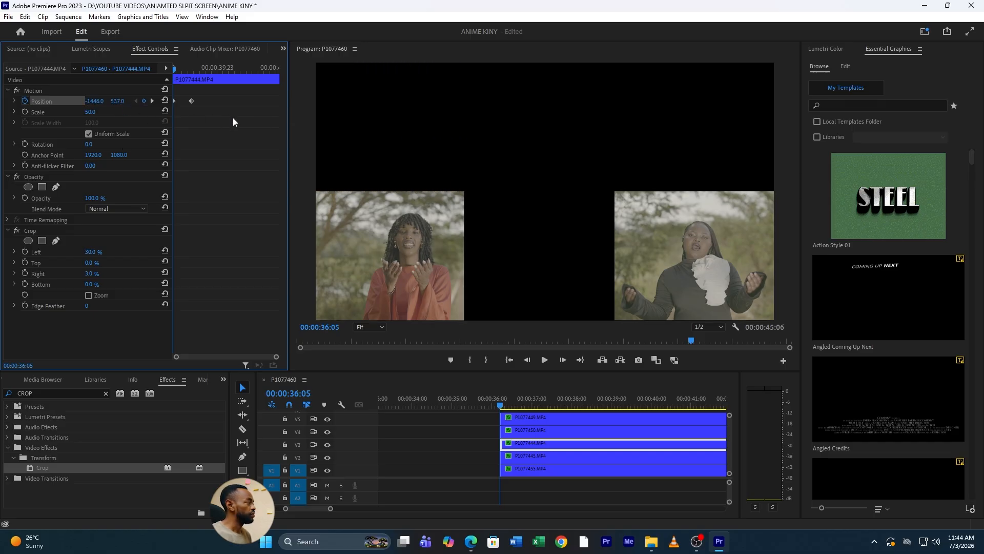
Apply Ease Out to both position keyframes of P1077444.MP4 and skew its velocity curve toward the start.
drag(233, 118, 80, 80)
right_click(191, 102)
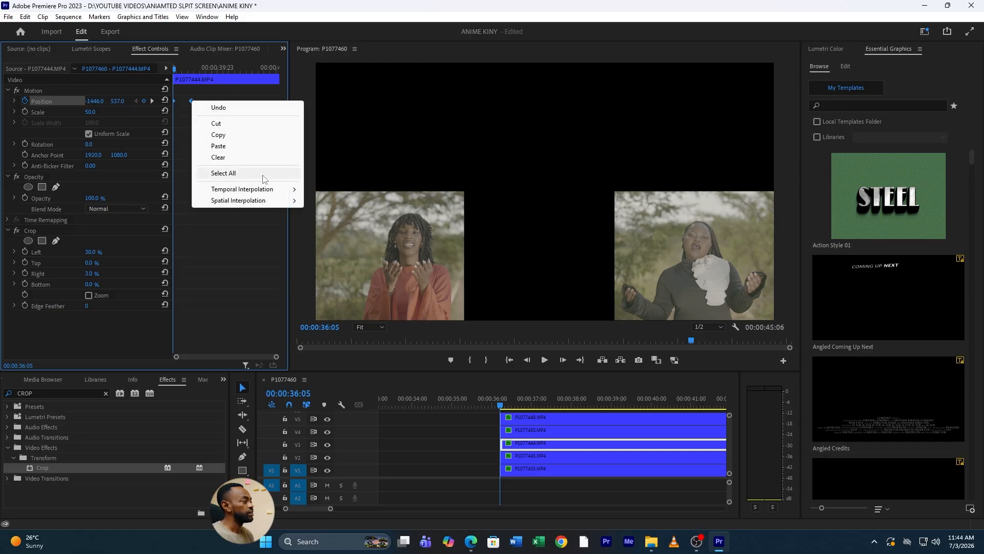
mouse_move(262, 189)
click(332, 261)
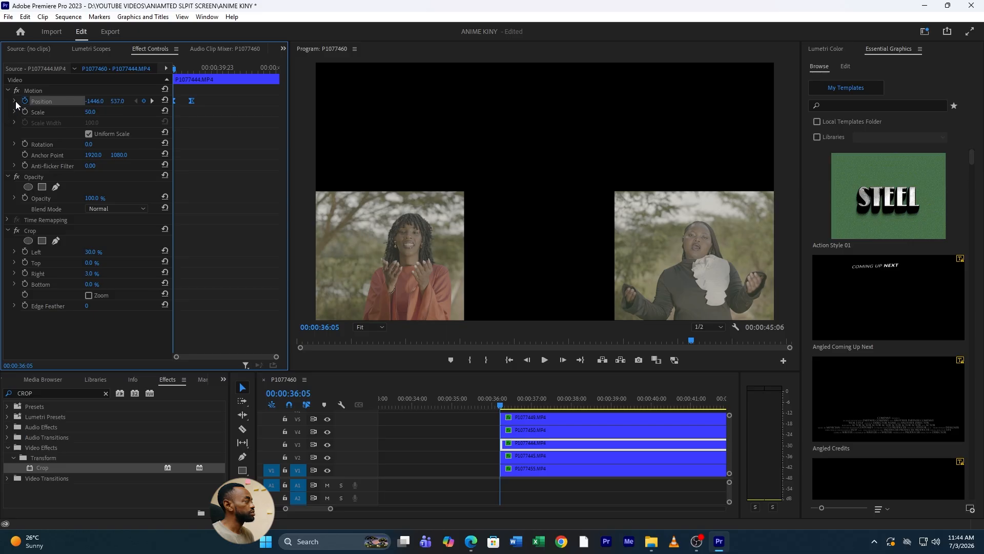
click(14, 101)
drag(193, 127, 176, 148)
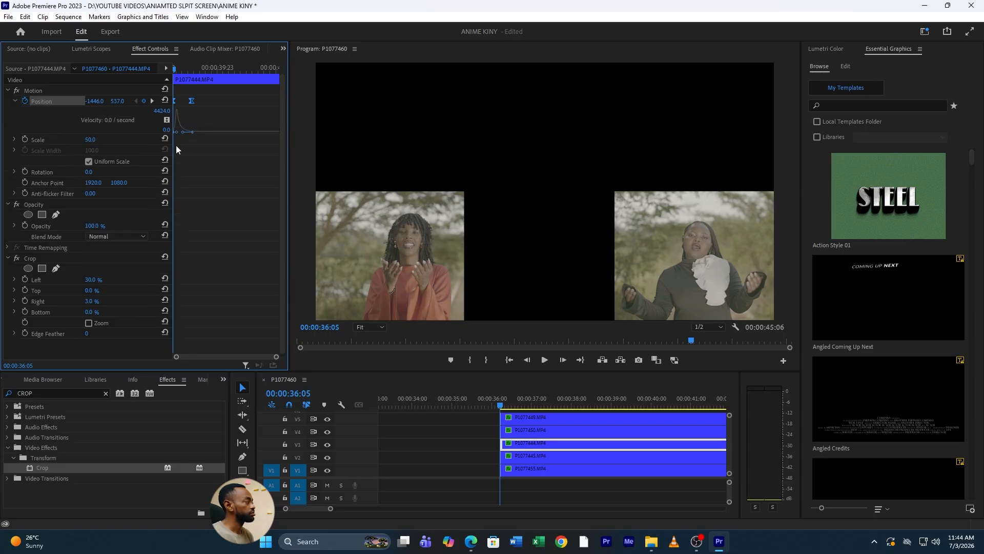
Animate P1077450.MP4 rising from below with vertical position keyframes of 3111 at 00:00:36:05 and 1610 at 00:00:37:20.
click(531, 449)
drag(188, 73, 192, 73)
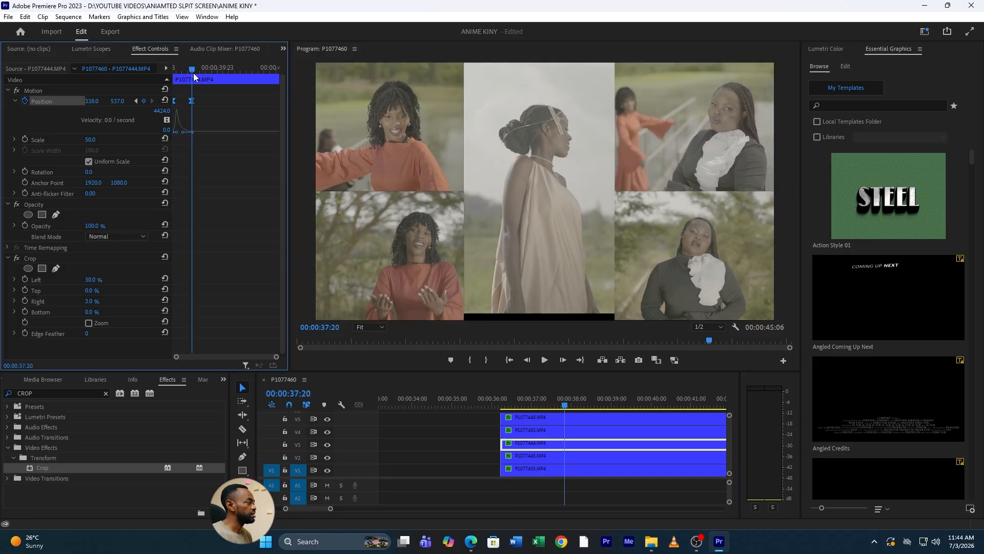
click(560, 434)
click(23, 101)
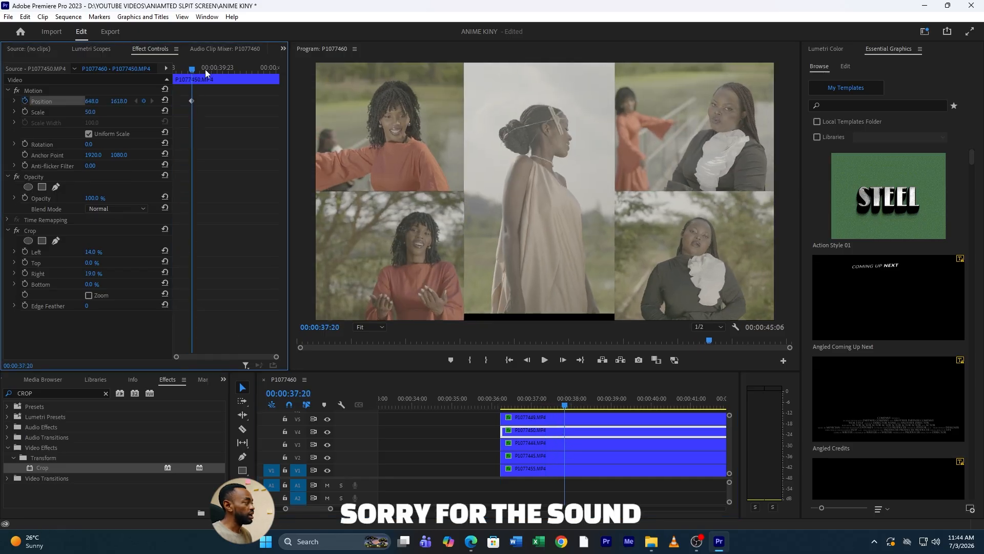
drag(205, 69, 164, 65)
drag(119, 101, 199, 101)
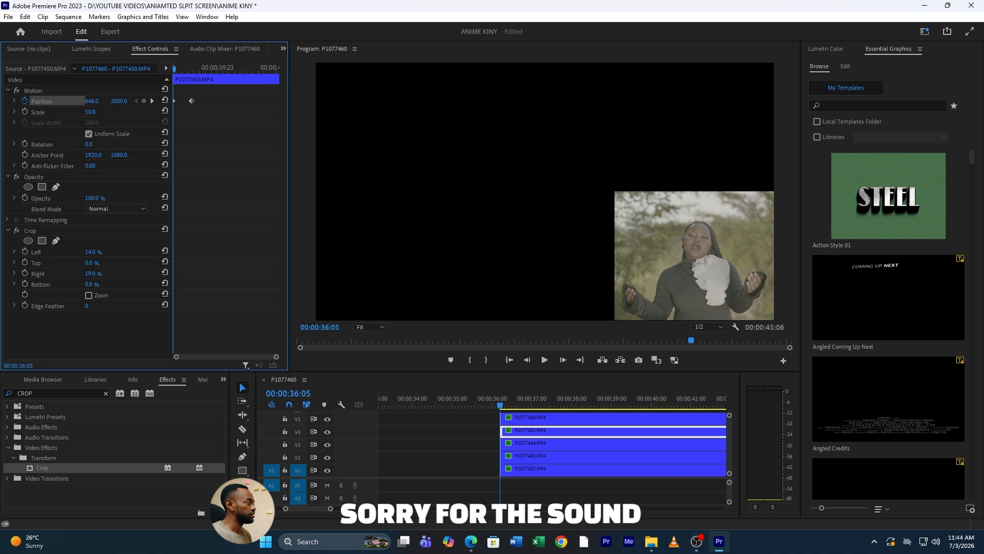
Apply Ease Out to both position keyframes of P1077450.MP4 and pull its velocity curve into a sharp early peak.
click(191, 100)
right_click(192, 100)
mouse_move(258, 190)
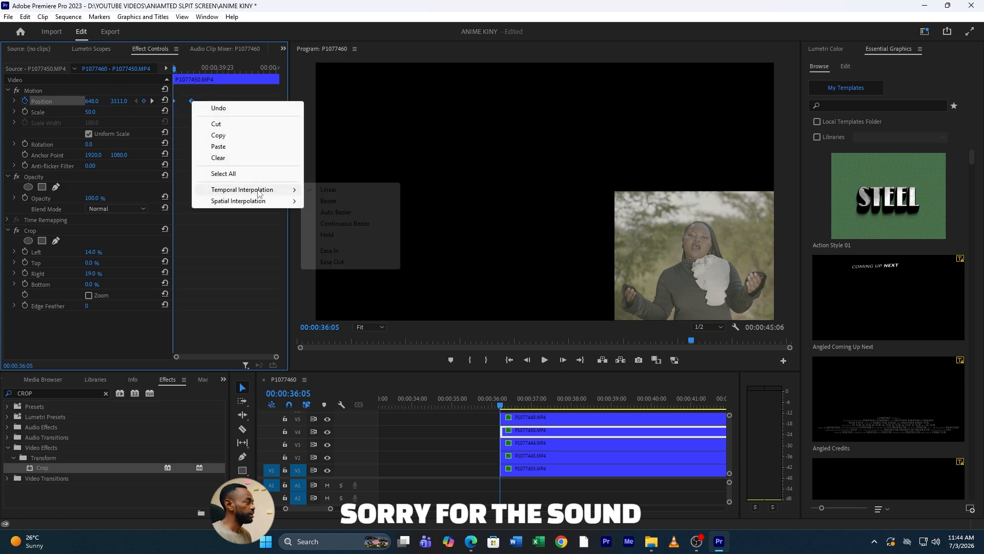
click(345, 262)
click(15, 102)
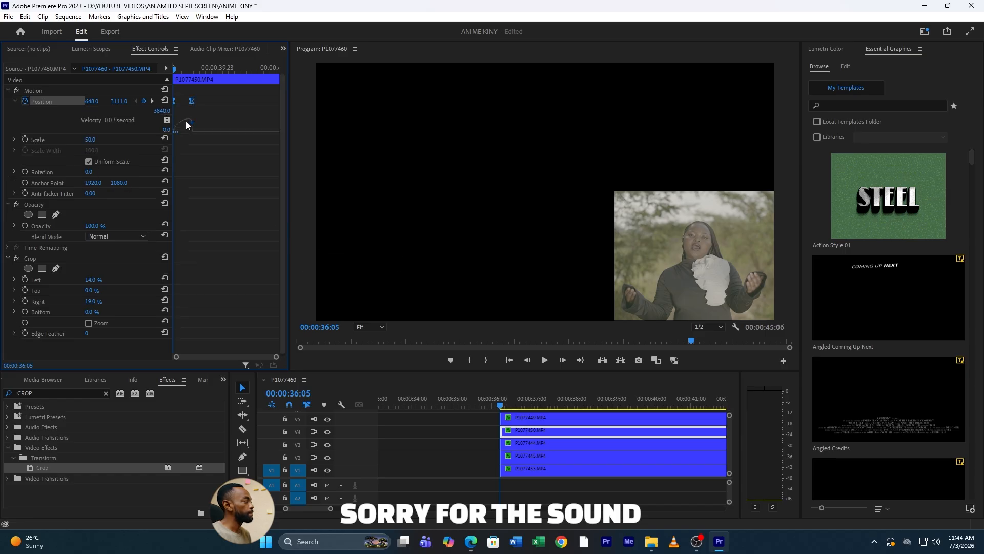
drag(192, 125, 175, 171)
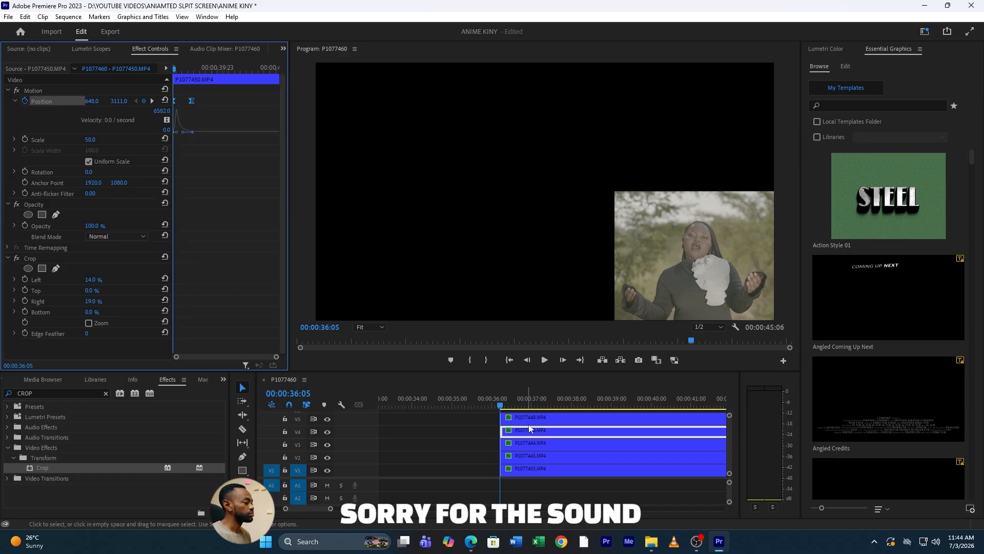
key(space)
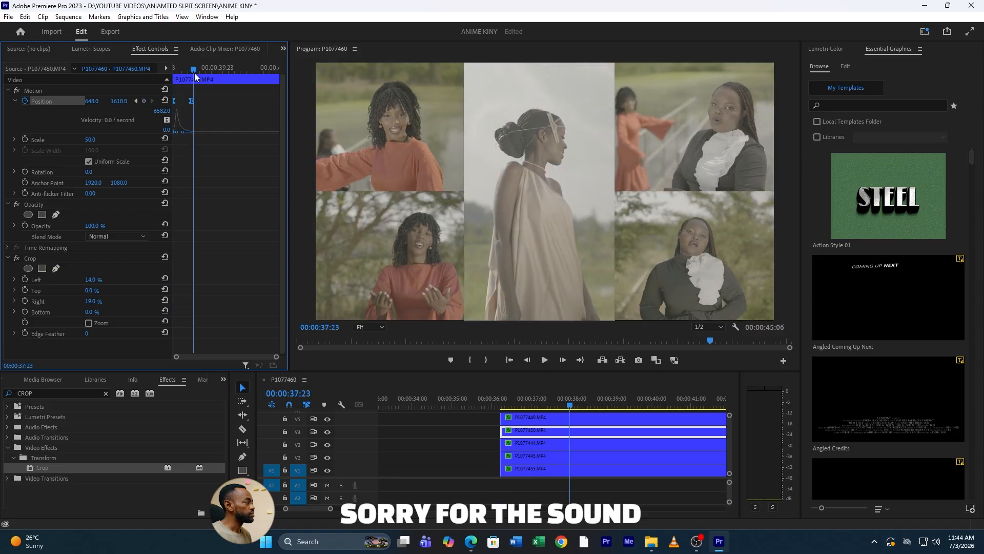
key(space)
Animate P1077449.MP4 rising from below with vertical position keyframes of 3035 at 00:00:36:05 and 1617 at 00:00:37:19.
click(576, 415)
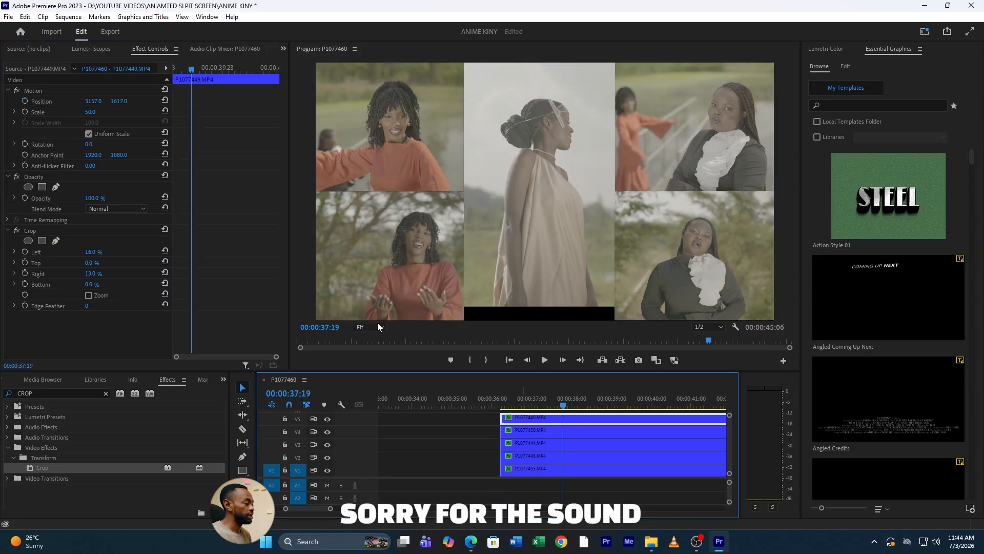
click(25, 101)
drag(187, 73, 165, 111)
key(ctrl+z)
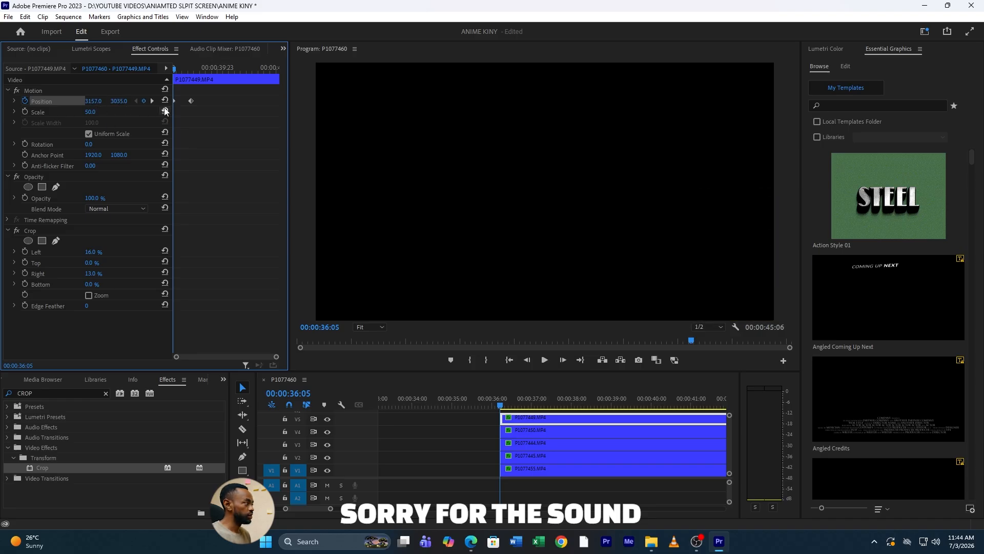
Apply Ease Out to both position keyframes of P1077449.MP4 and skew its velocity curve toward the start.
right_click(192, 102)
mouse_move(251, 190)
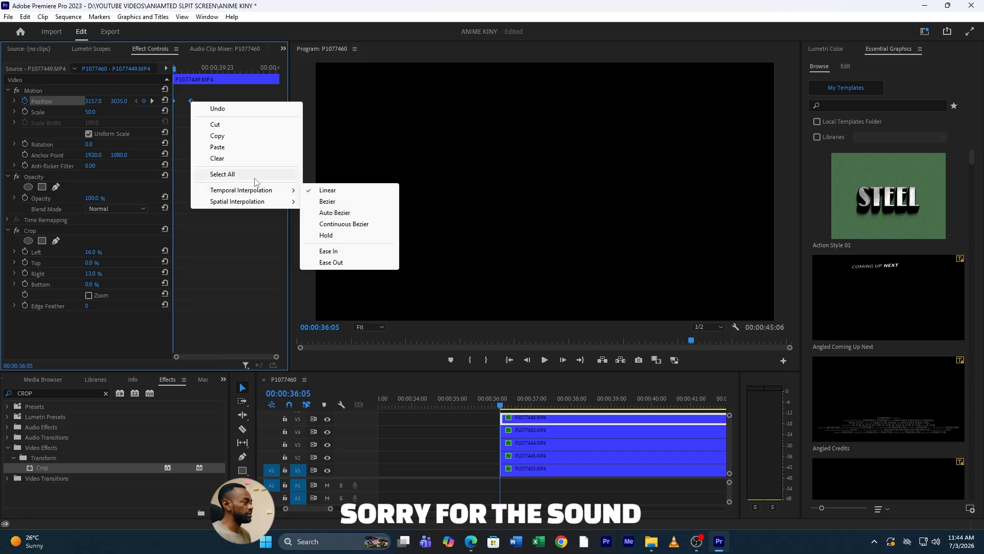
click(328, 251)
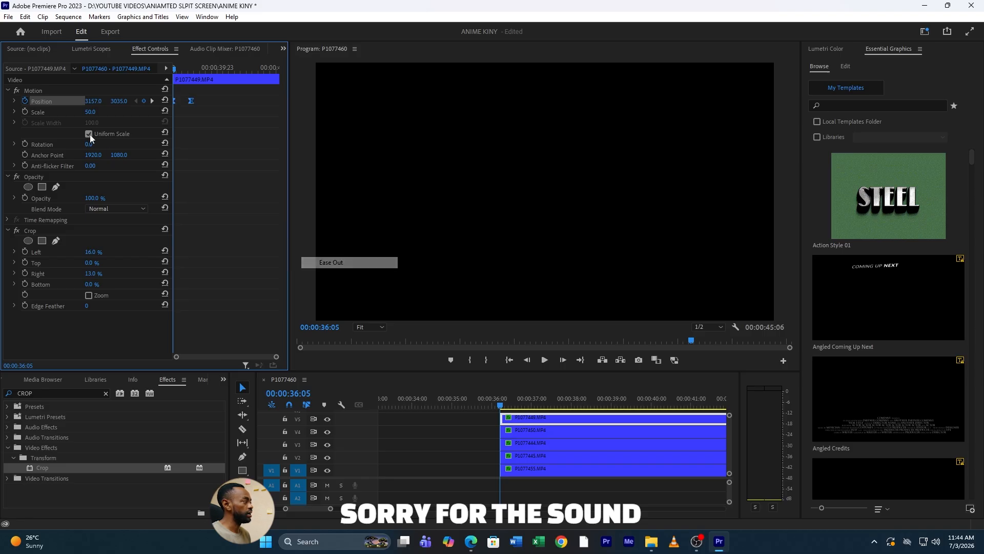
click(17, 100)
drag(191, 127, 185, 153)
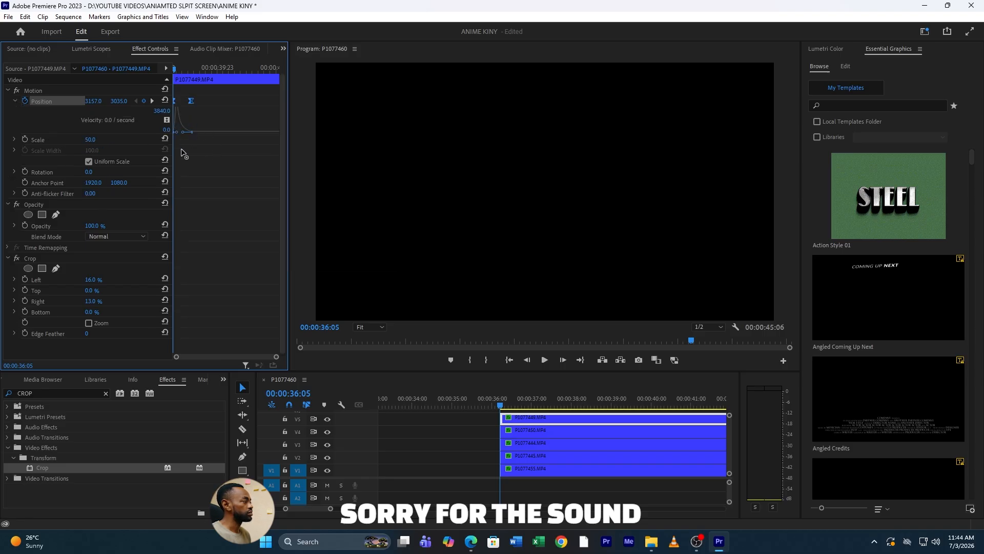
Apply Ease Out to both position keyframes of P1077455.MP4, shape an early velocity peak, and preview the five-panel animation.
click(536, 468)
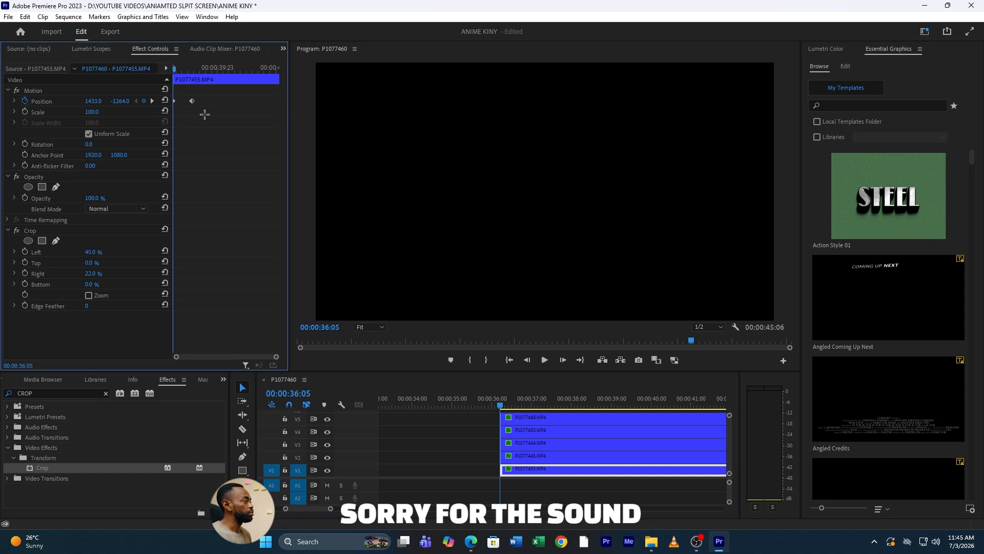
right_click(195, 103)
mouse_move(290, 189)
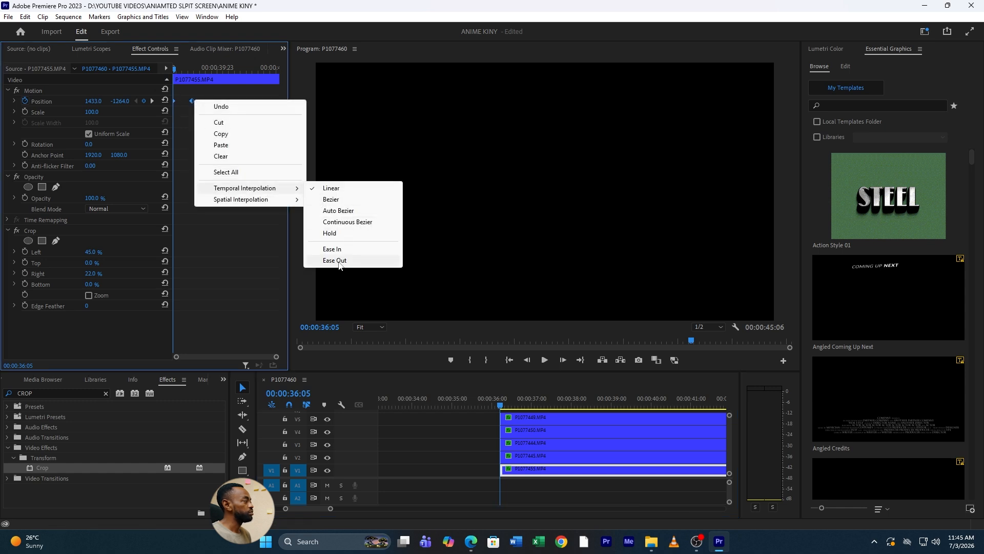
click(336, 259)
click(14, 102)
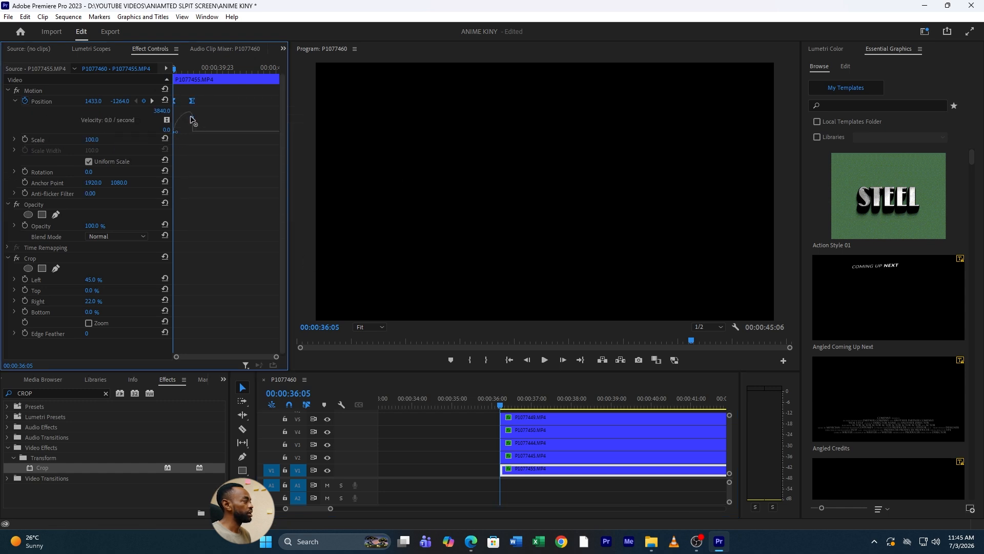
drag(192, 121, 194, 235)
key(space)
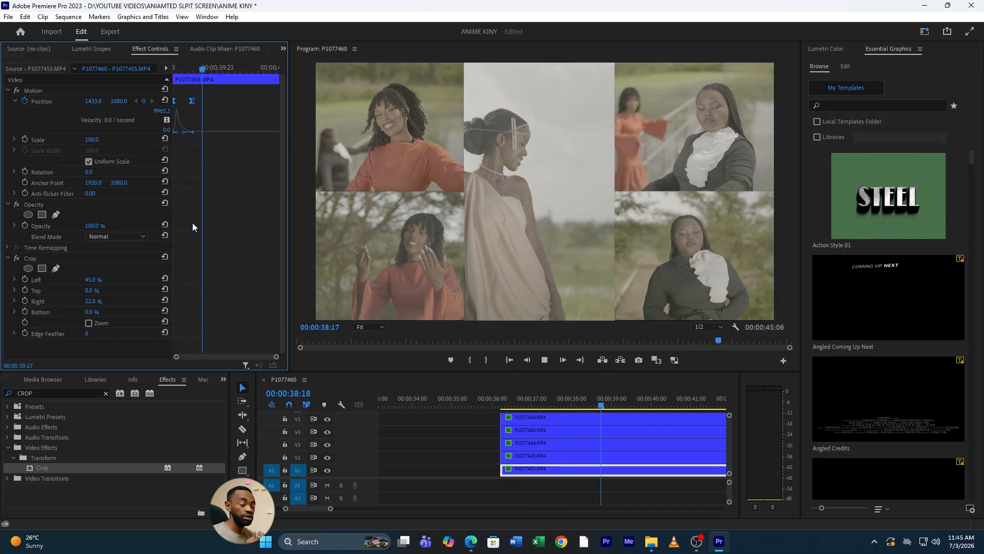
click(495, 394)
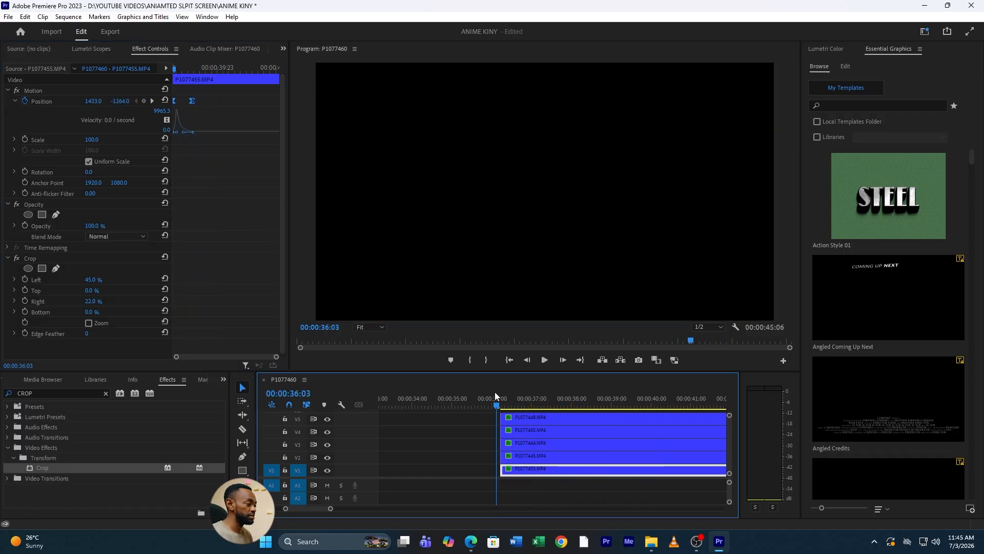
key(space)
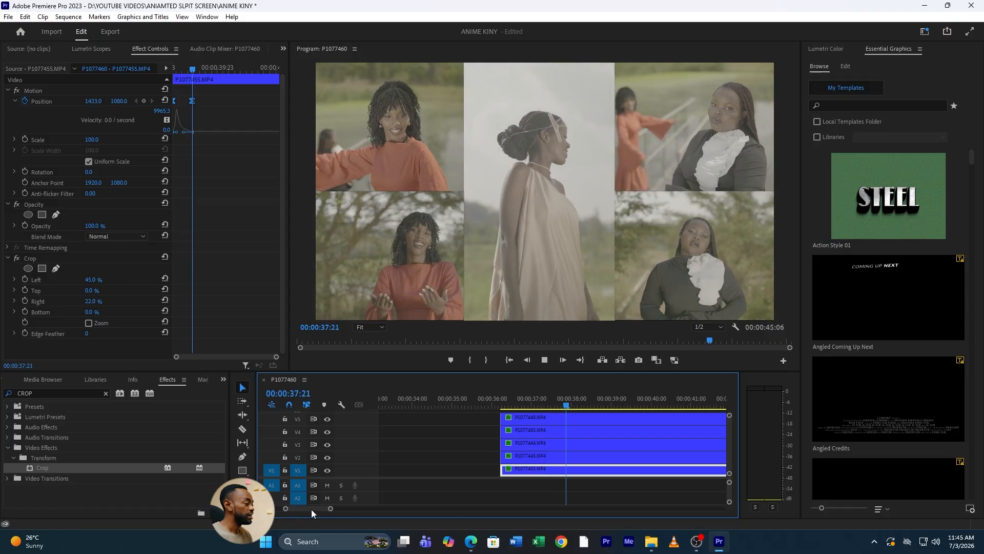
key(space)
Move the two purple clips onto tracks V5 and V6, starting at 00:00:06:10 above the orange group.
drag(330, 509, 453, 515)
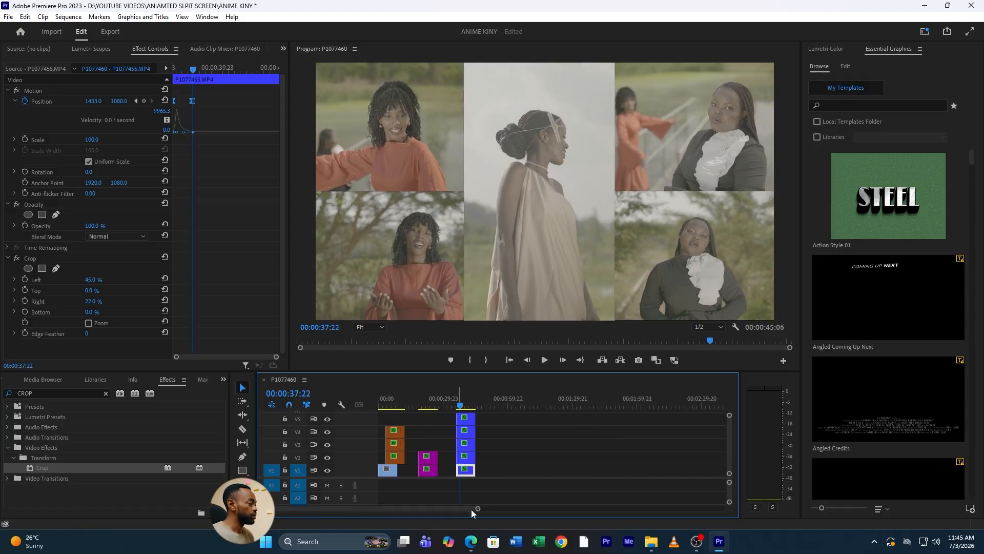
click(393, 400)
key(grave)
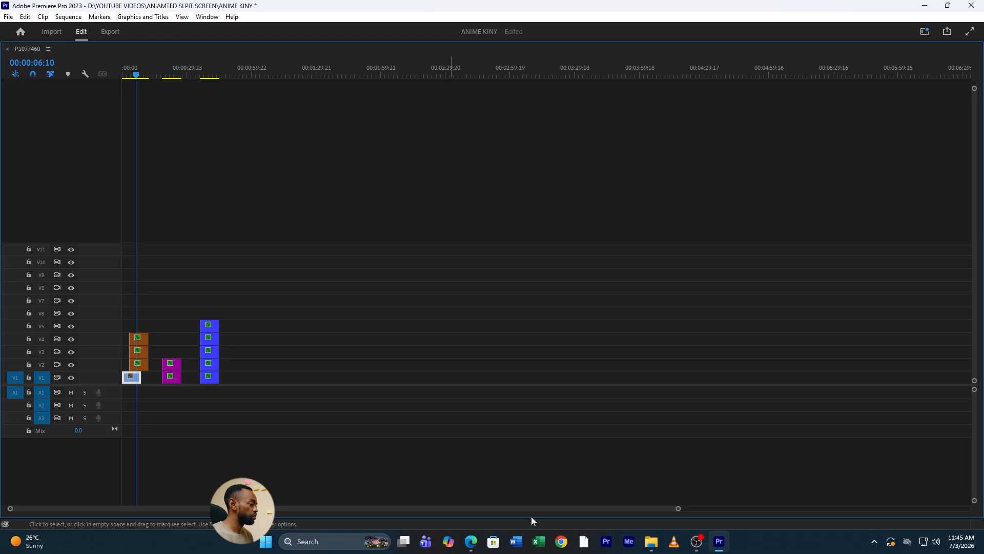
drag(678, 509, 446, 465)
drag(480, 364, 282, 318)
Move the five blue clips onto tracks V7 to V11, starting about three seconds after the purple clips begin.
drag(705, 272, 784, 415)
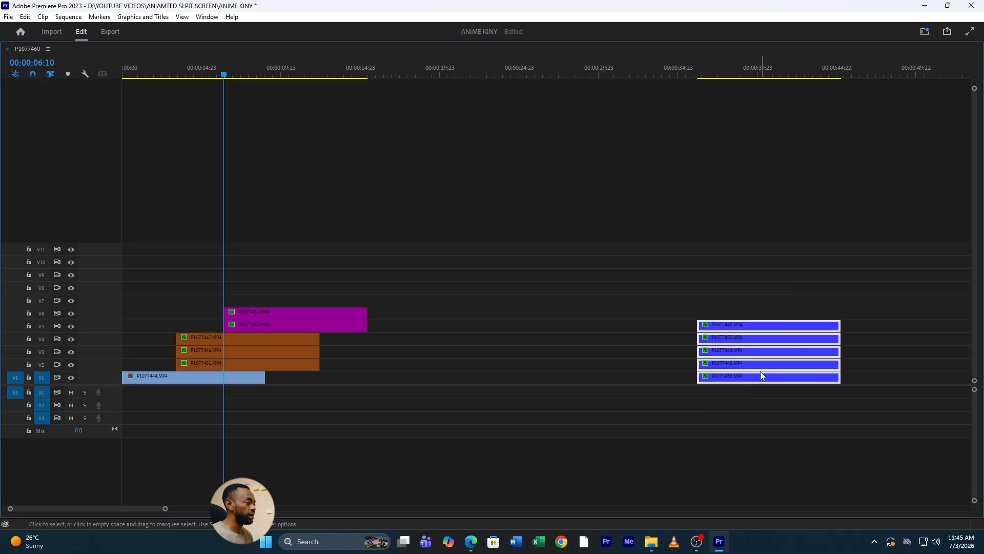
drag(761, 372, 337, 298)
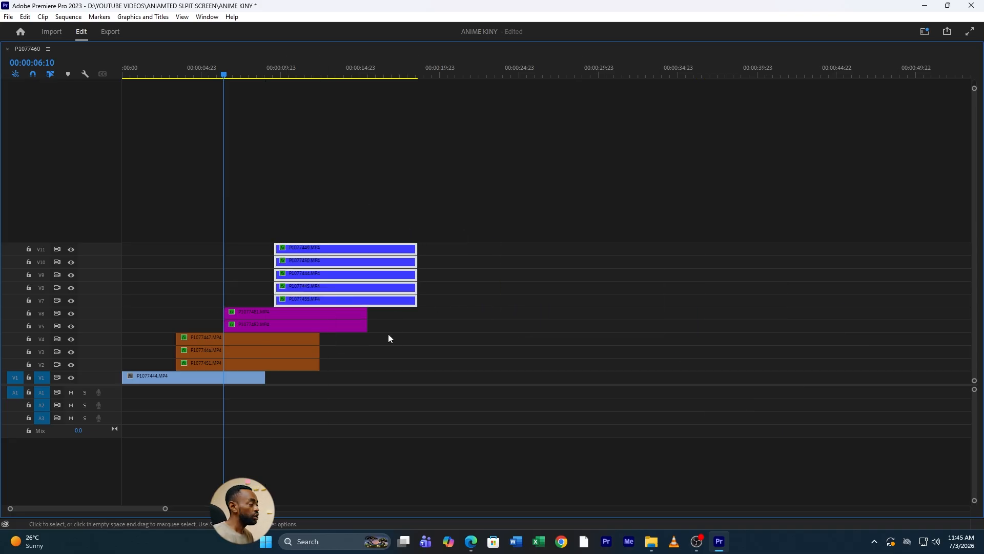
click(424, 333)
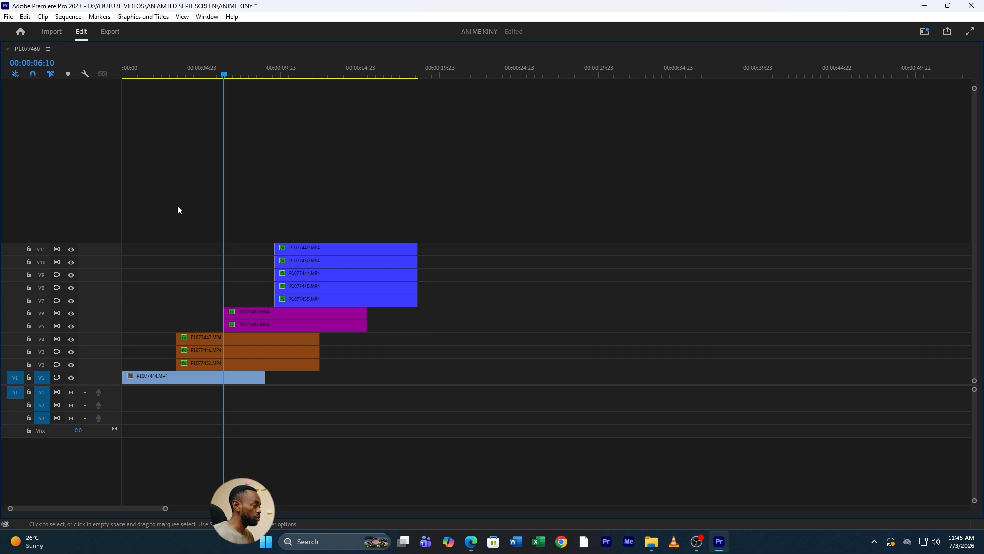
Shift the orange, purple and blue groups together about half a second earlier, so the blue group starts where the V1 clip ends.
drag(177, 205, 348, 372)
drag(173, 229, 364, 356)
drag(158, 204, 391, 362)
drag(274, 365, 264, 370)
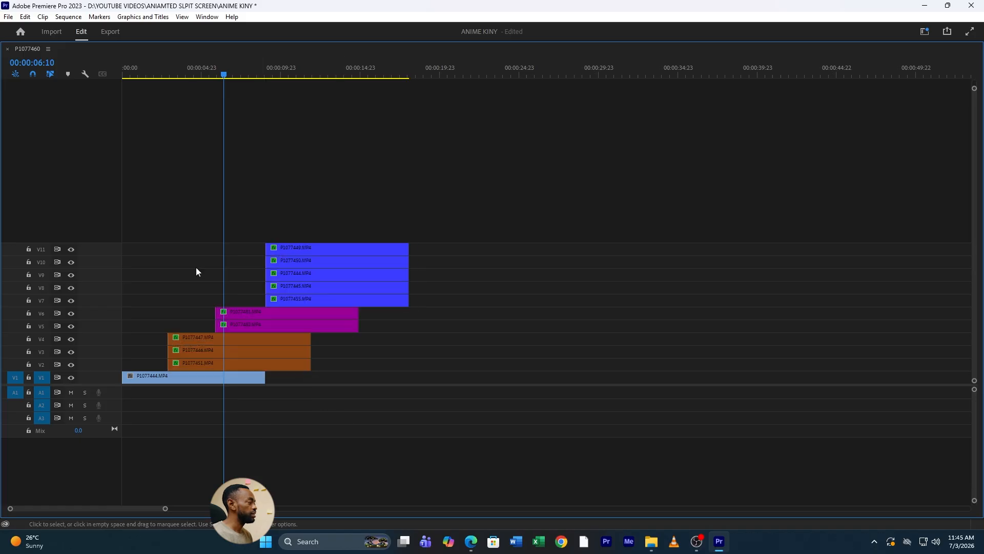
Play the assembled split-screen sequence from the beginning to review the transitions between the clip groups.
drag(163, 70, 122, 70)
key(grave)
key(space)
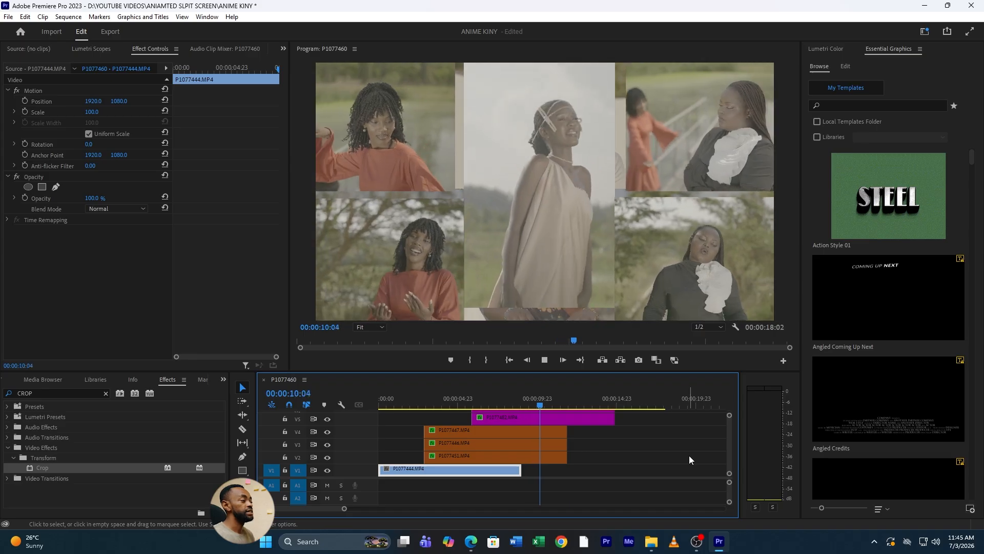
key(space)
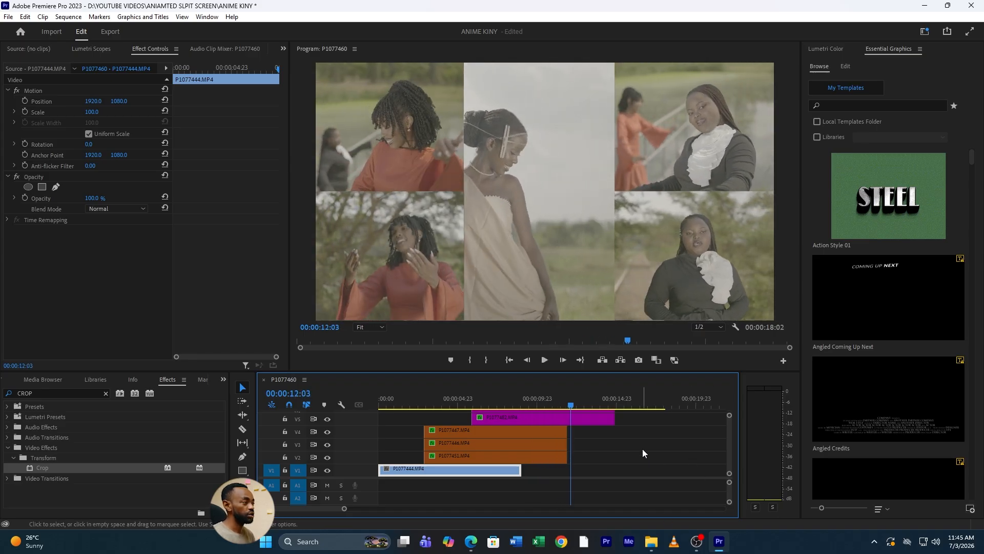
key(space)
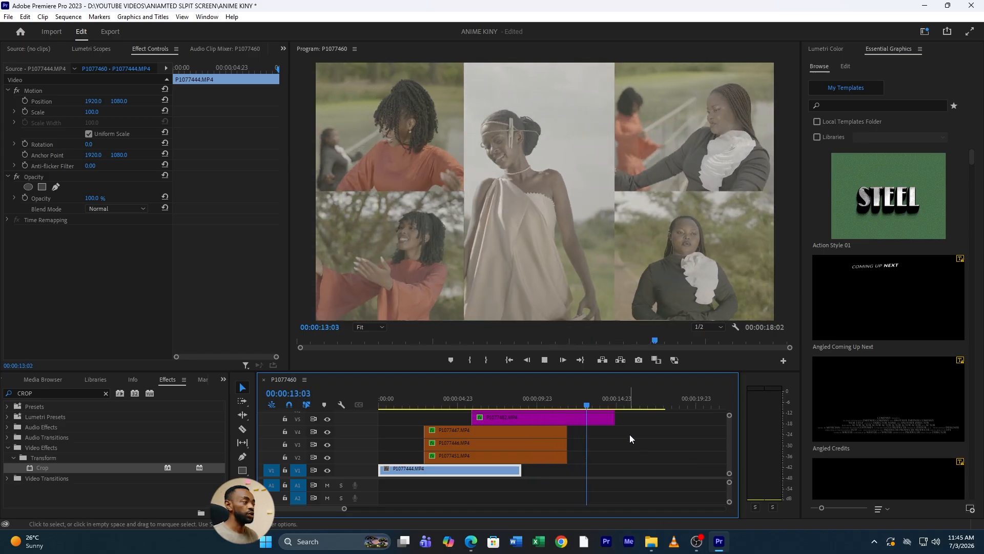
key(space)
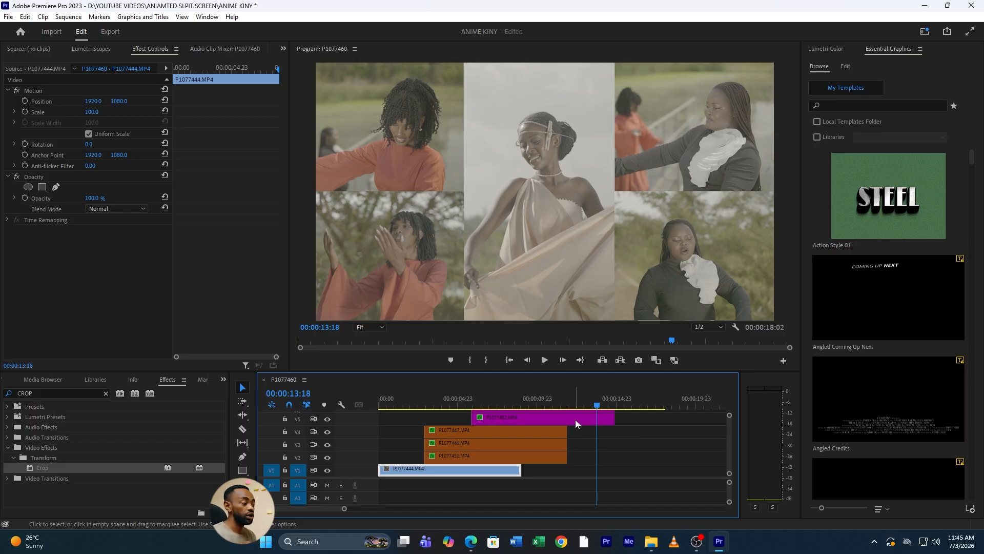
click(559, 397)
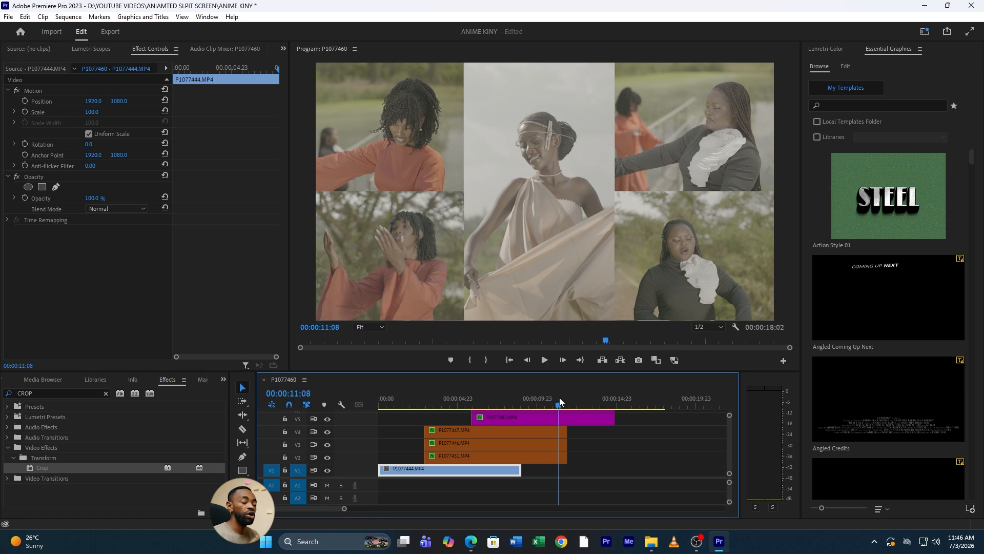